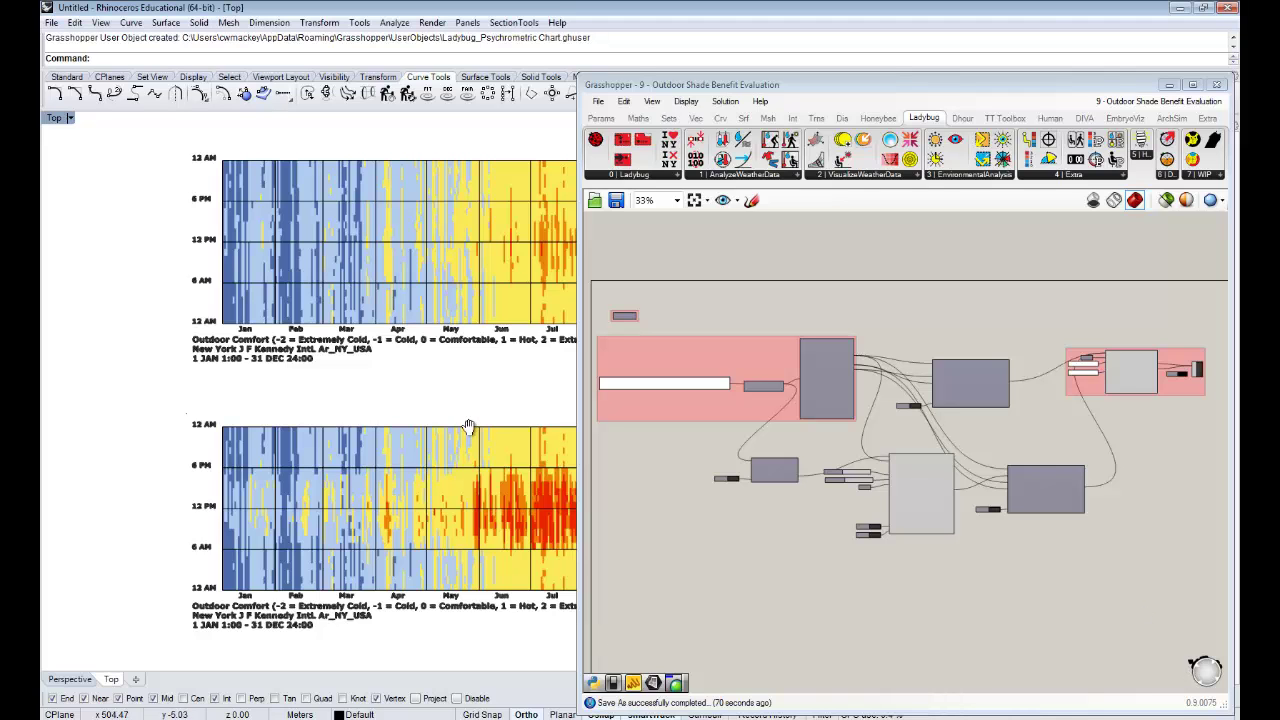
Review the two yearly outdoor comfort charts, and switch the maximized viewport from Top to Perspective to view the mannequin.
{"action": "right_click_drag", "start_coordinate": [466, 428], "coordinate": [347, 444]}
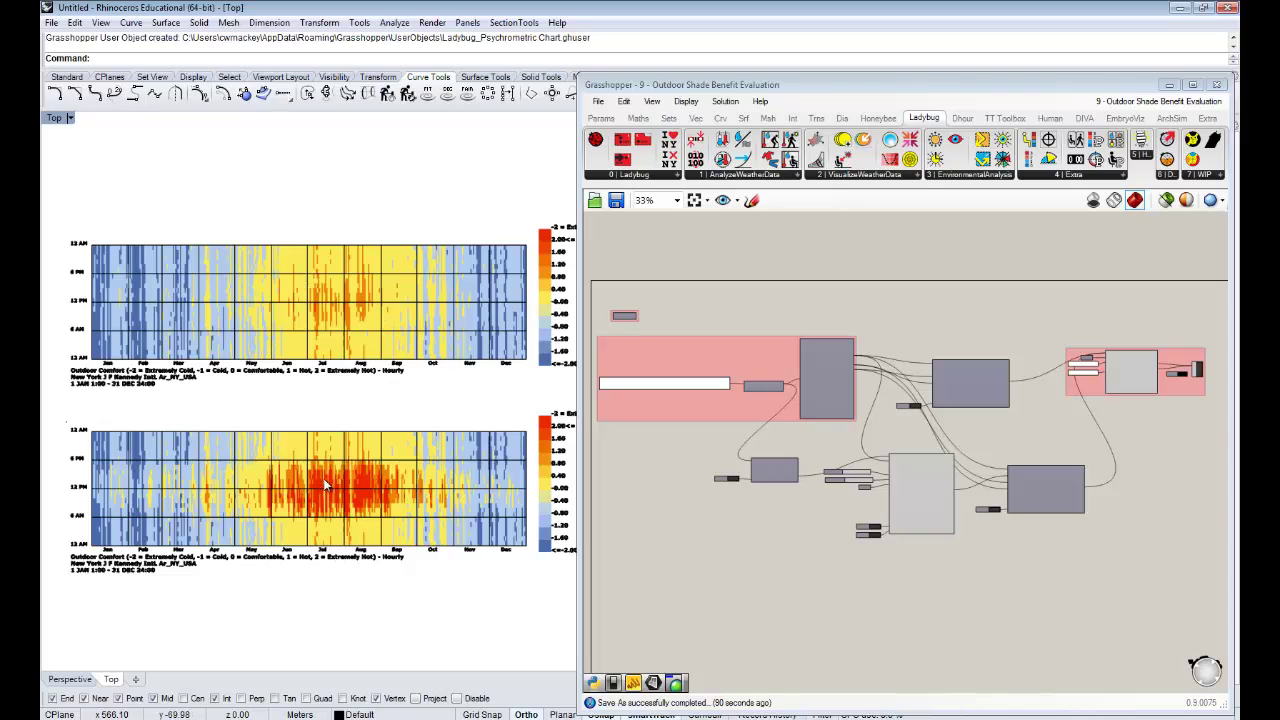
{"action": "right_click_drag", "start_coordinate": [317, 485], "coordinate": [343, 473]}
{"action": "scroll", "coordinate": [343, 473], "scroll_direction": "down", "scroll_amount": 1}
{"action": "double_click", "coordinate": [48, 119]}
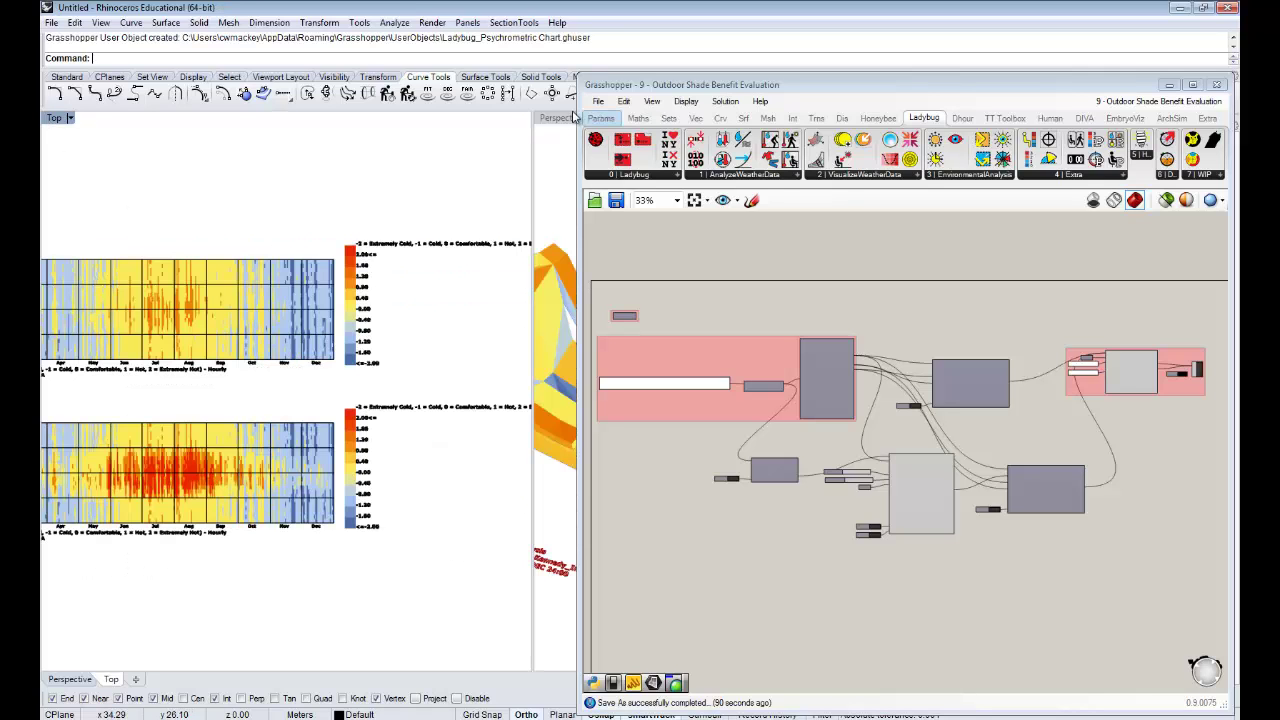
{"action": "double_click", "coordinate": [556, 118]}
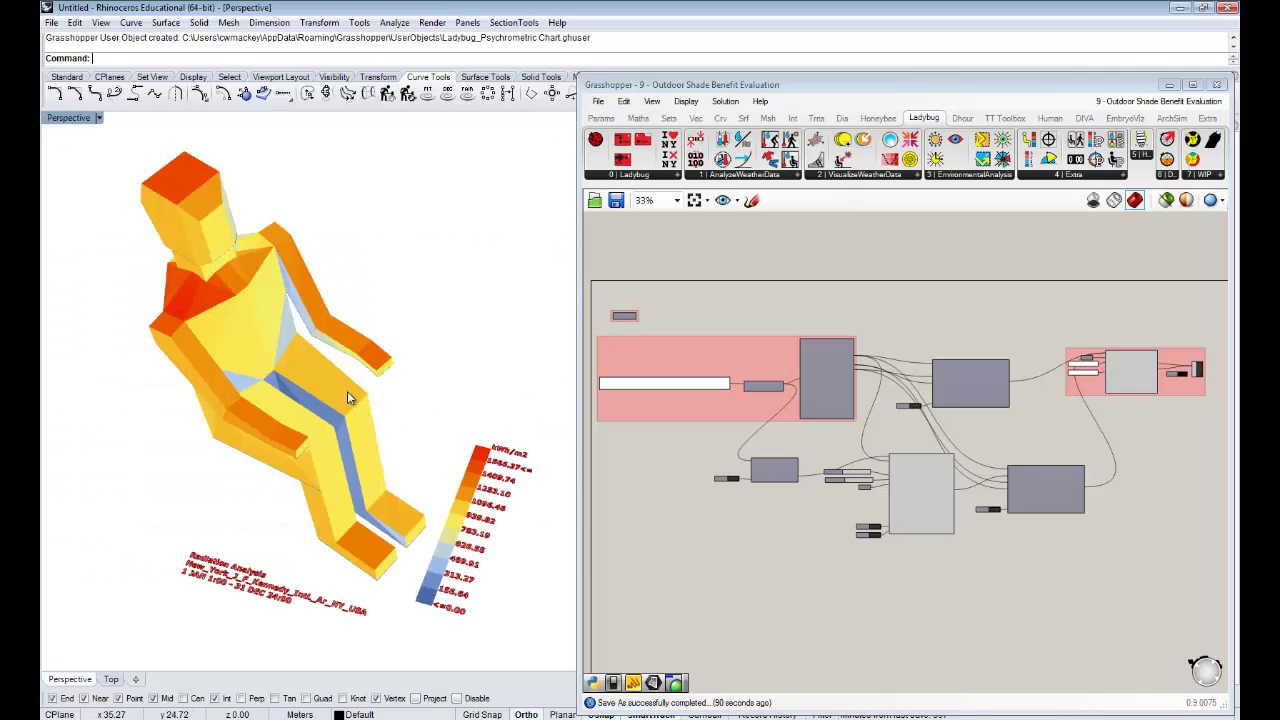
{"action": "right_click_drag", "start_coordinate": [348, 398], "coordinate": [414, 441]}
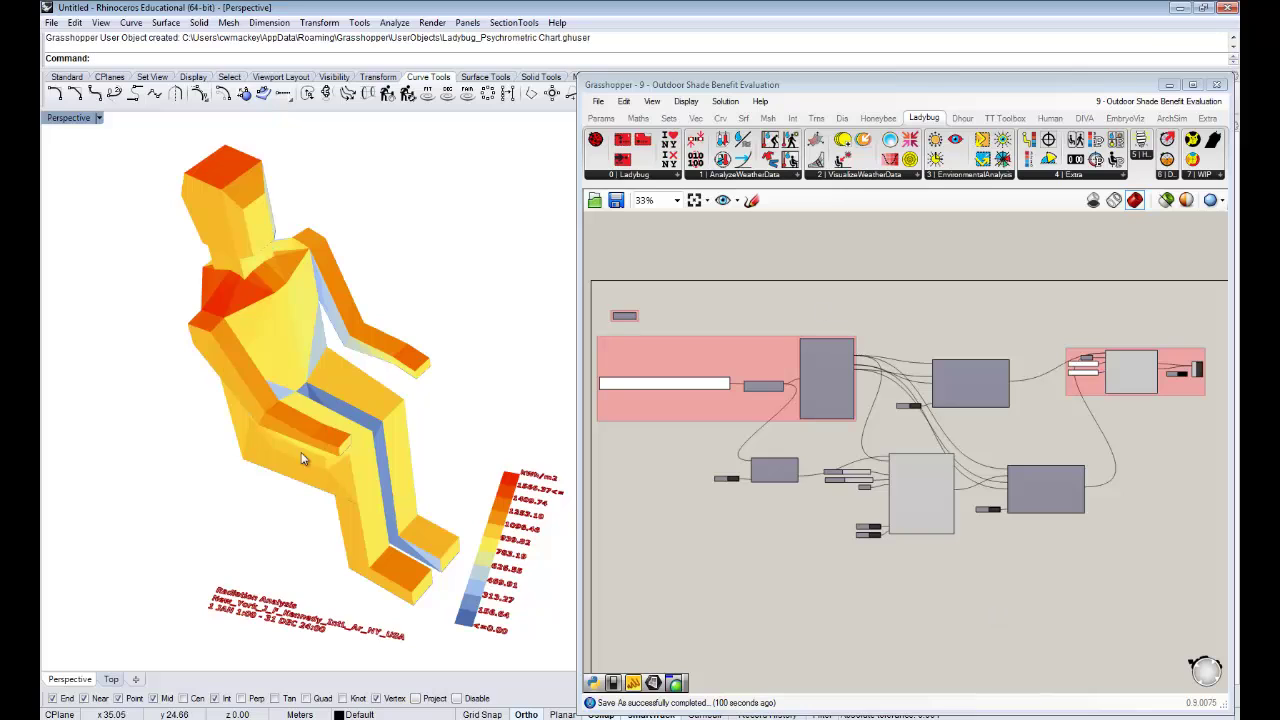
Turn on the preview of the bench, post and canopy geometry components below the main definition.
{"action": "right_click_drag", "start_coordinate": [978, 590], "coordinate": [807, 535]}
{"action": "right_click_drag", "start_coordinate": [1022, 453], "coordinate": [806, 483]}
{"action": "right_click_drag", "start_coordinate": [1106, 426], "coordinate": [988, 443]}
{"action": "left_click_drag", "start_coordinate": [1107, 389], "coordinate": [718, 378]}
{"action": "scroll", "coordinate": [903, 454], "scroll_direction": "down", "scroll_amount": 2}
{"action": "middle_click", "coordinate": [742, 395]}
{"action": "left_click", "coordinate": [780, 403]}
{"action": "left_click", "coordinate": [826, 380]}
Turn off the preview of the Visualize Data component and its connected custom preview component.
{"action": "right_click_drag", "start_coordinate": [400, 400], "coordinate": [397, 408], "text": "ctrl"}
{"action": "scroll", "coordinate": [397, 408], "scroll_direction": "down", "scroll_amount": 5}
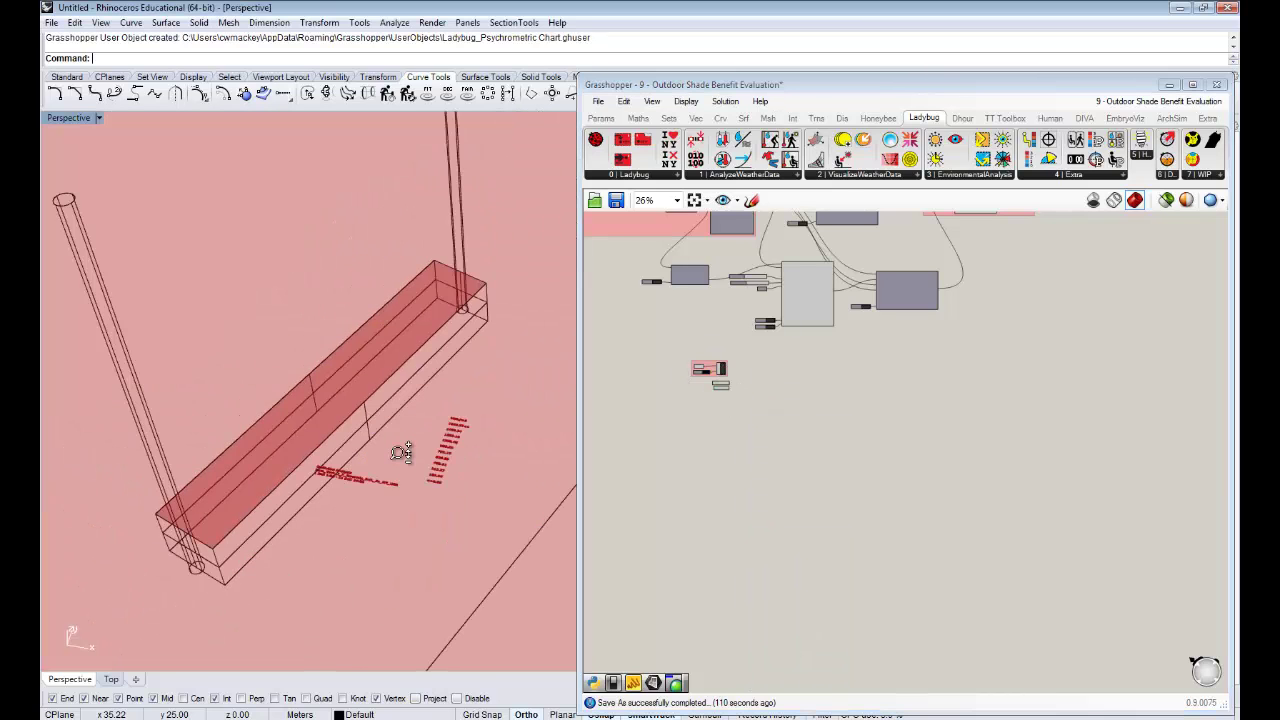
{"action": "scroll", "coordinate": [376, 368], "scroll_direction": "down", "scroll_amount": 8}
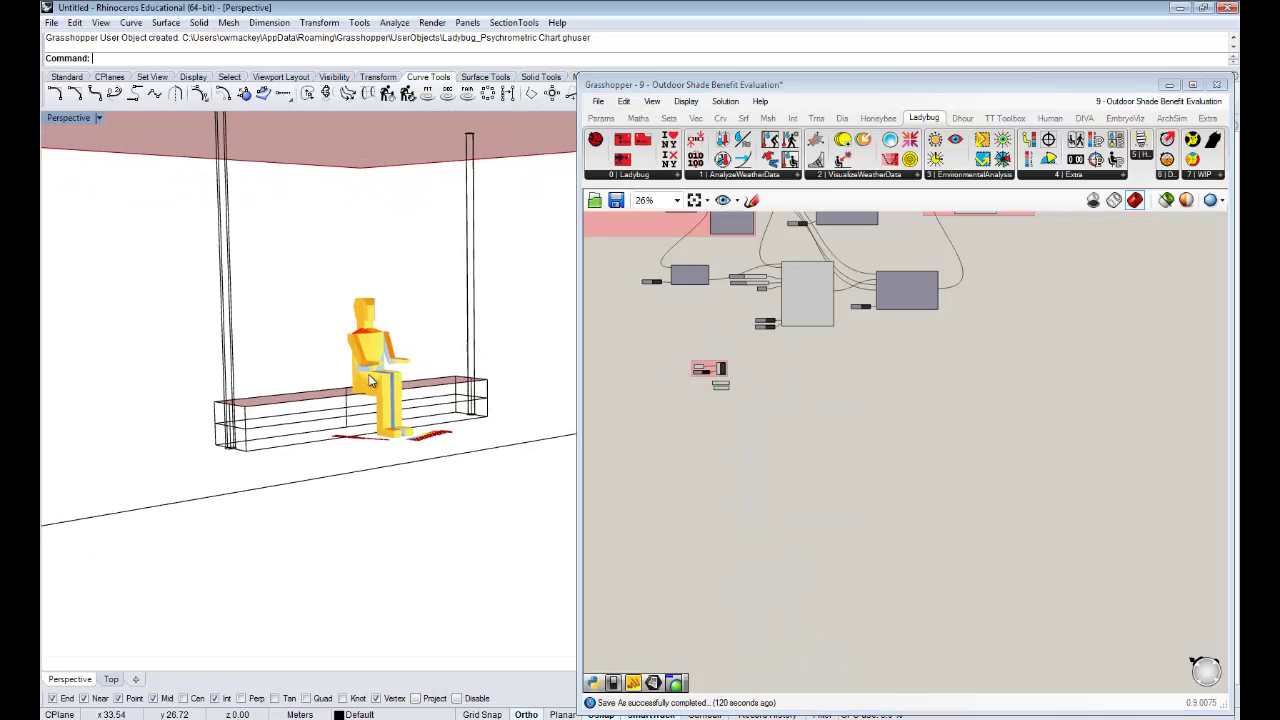
{"action": "scroll", "coordinate": [372, 381], "scroll_direction": "down", "scroll_amount": 8}
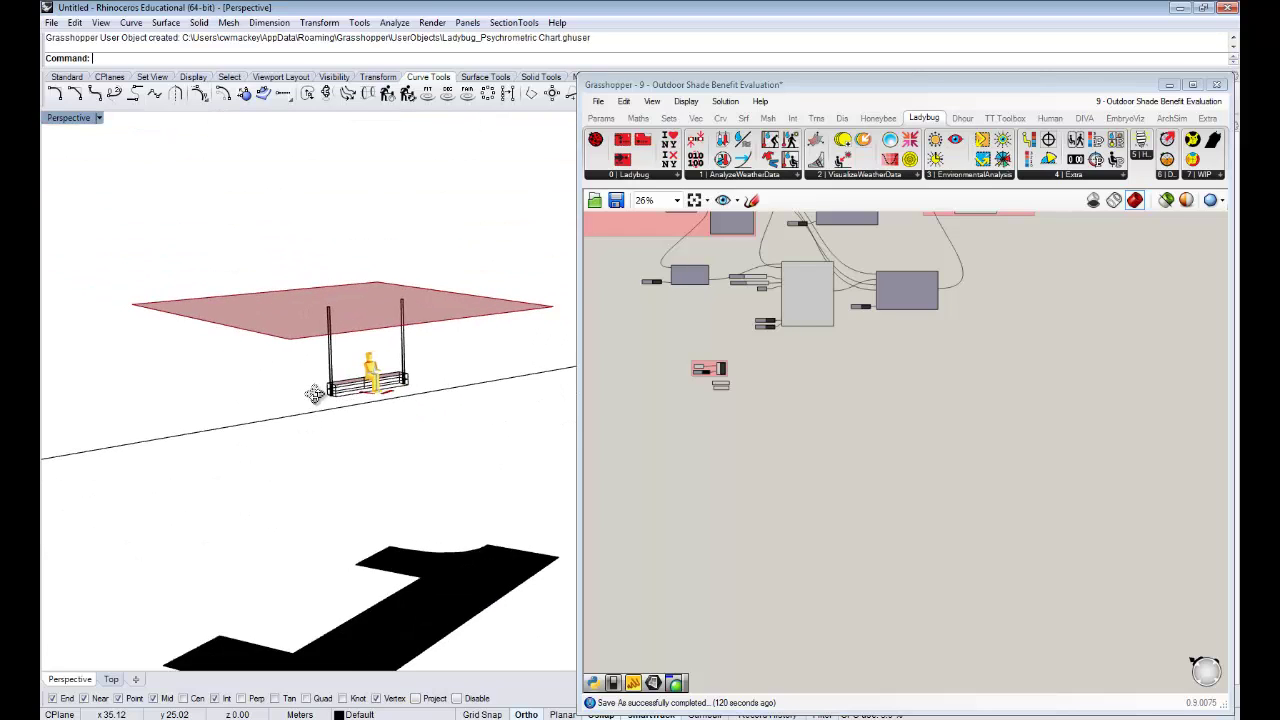
{"action": "scroll", "coordinate": [931, 367], "scroll_direction": "up", "scroll_amount": 5}
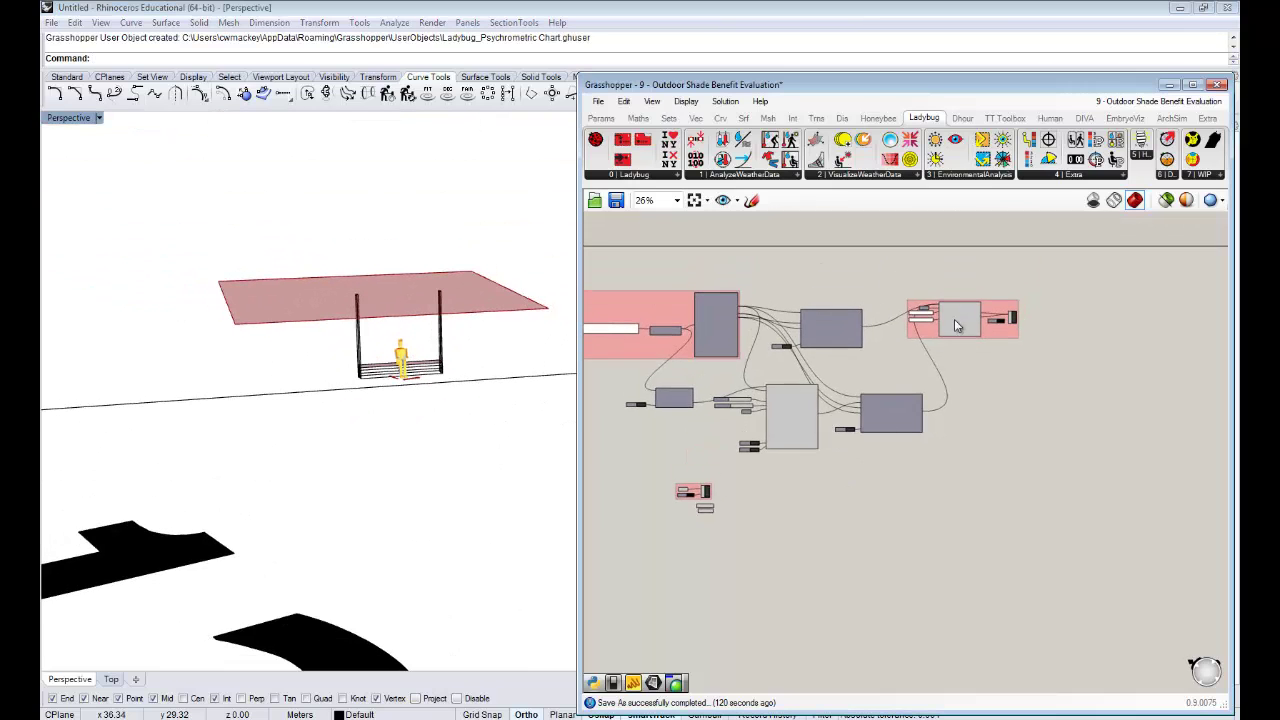
{"action": "left_click", "coordinate": [987, 338]}
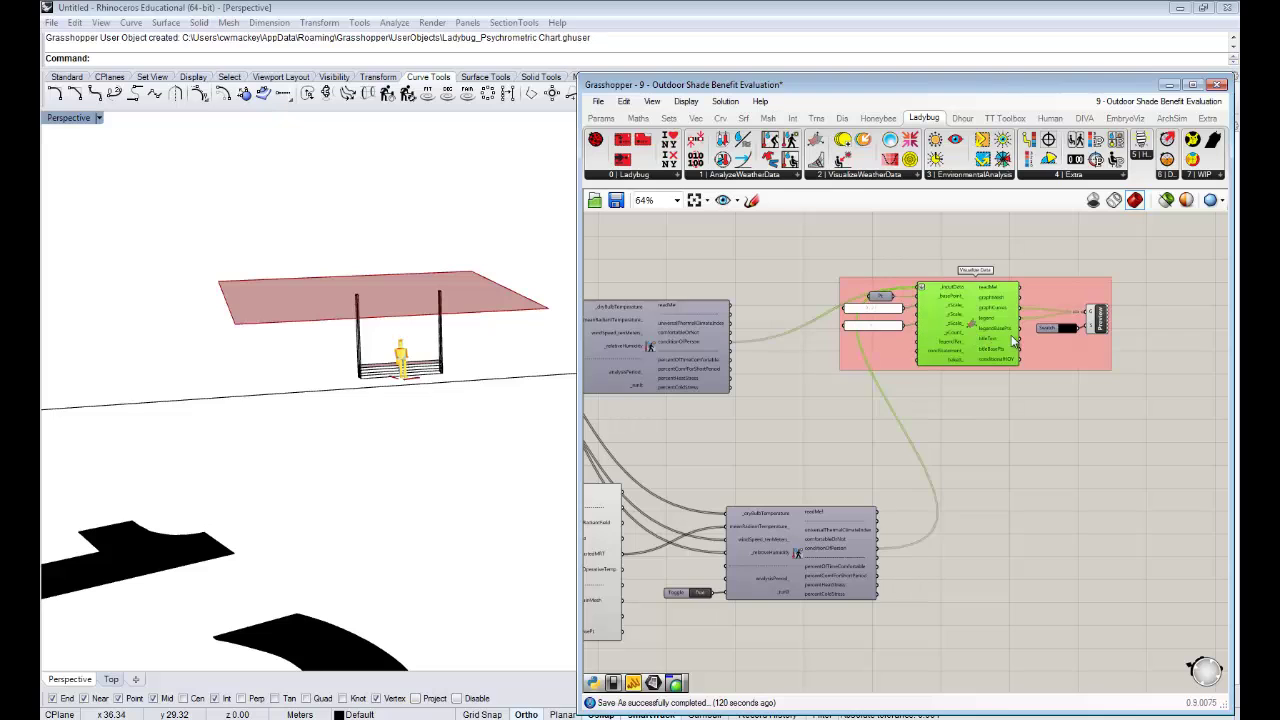
{"action": "left_click", "coordinate": [1110, 318], "text": "shift"}
{"action": "right_click", "coordinate": [1144, 310]}
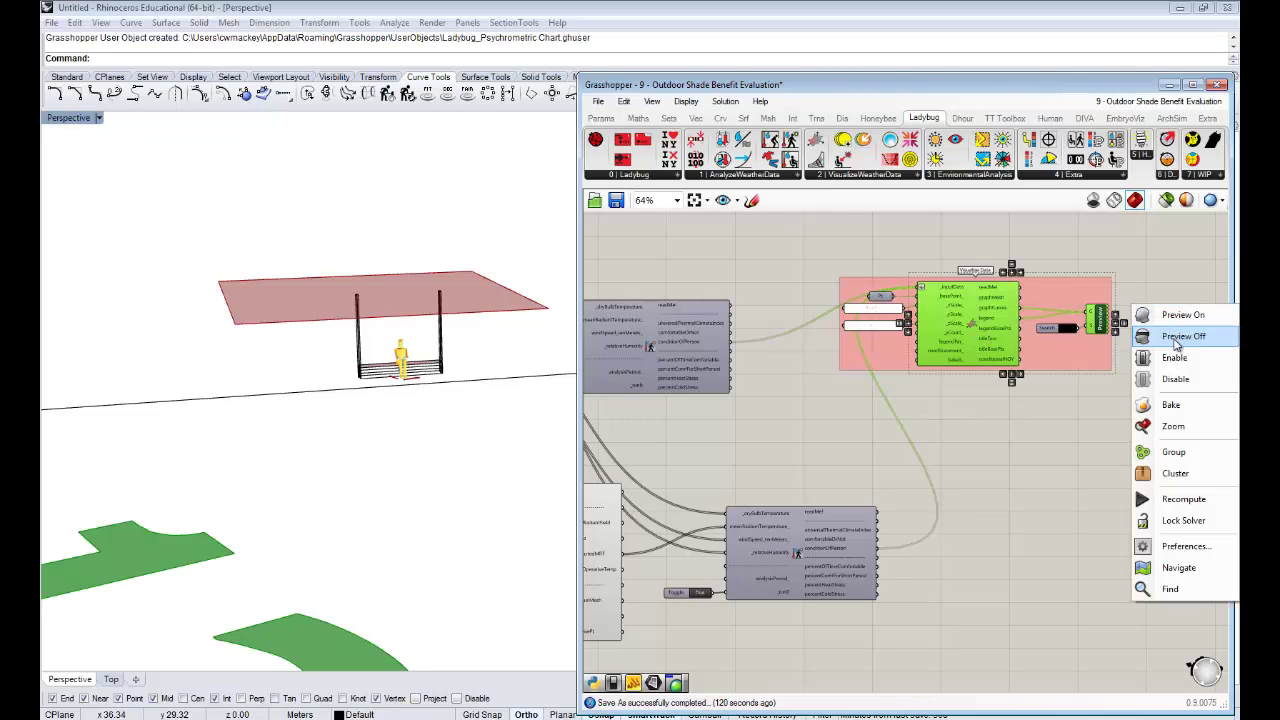
{"action": "left_click", "coordinate": [1180, 337]}
{"action": "left_click", "coordinate": [1140, 415]}
Examine the canopy, posts and bench around the seated mannequin, both from a distance and close up.
{"action": "scroll", "coordinate": [438, 400], "scroll_direction": "down", "scroll_amount": 5}
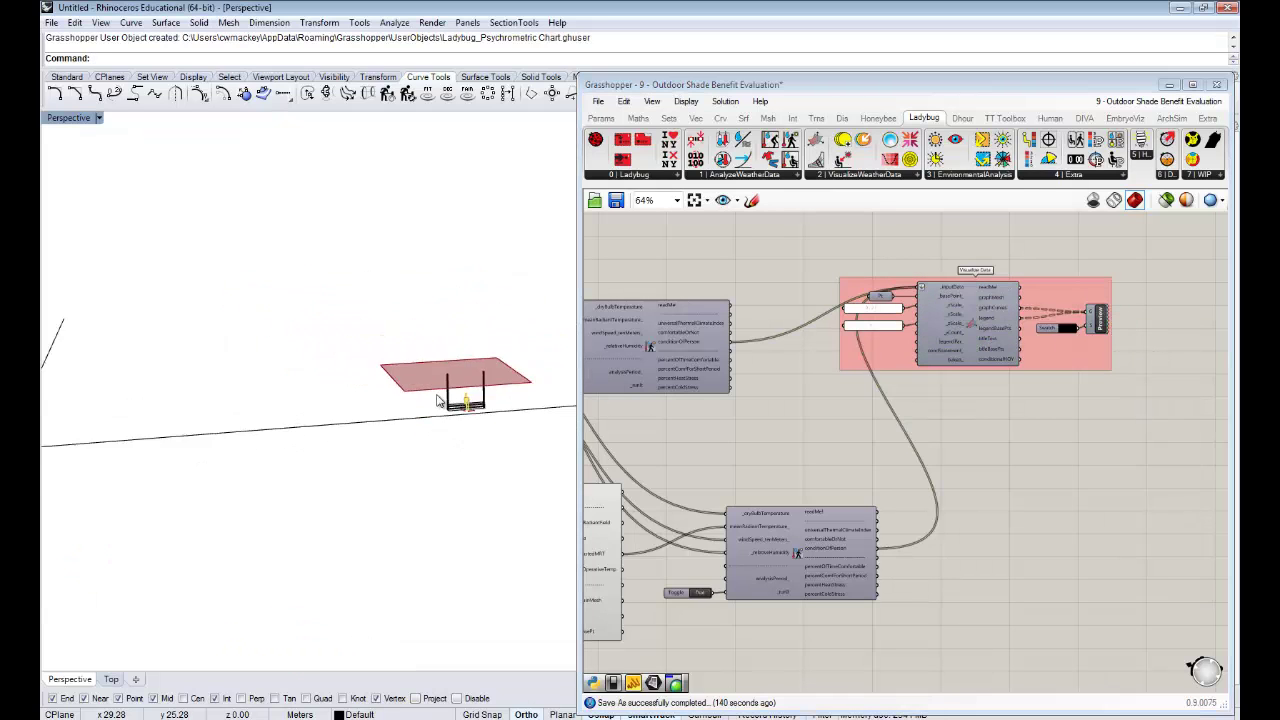
{"action": "right_click_drag", "start_coordinate": [438, 400], "coordinate": [446, 457]}
{"action": "scroll", "coordinate": [456, 437], "scroll_direction": "down", "scroll_amount": 5}
{"action": "scroll", "coordinate": [460, 434], "scroll_direction": "up", "scroll_amount": 12}
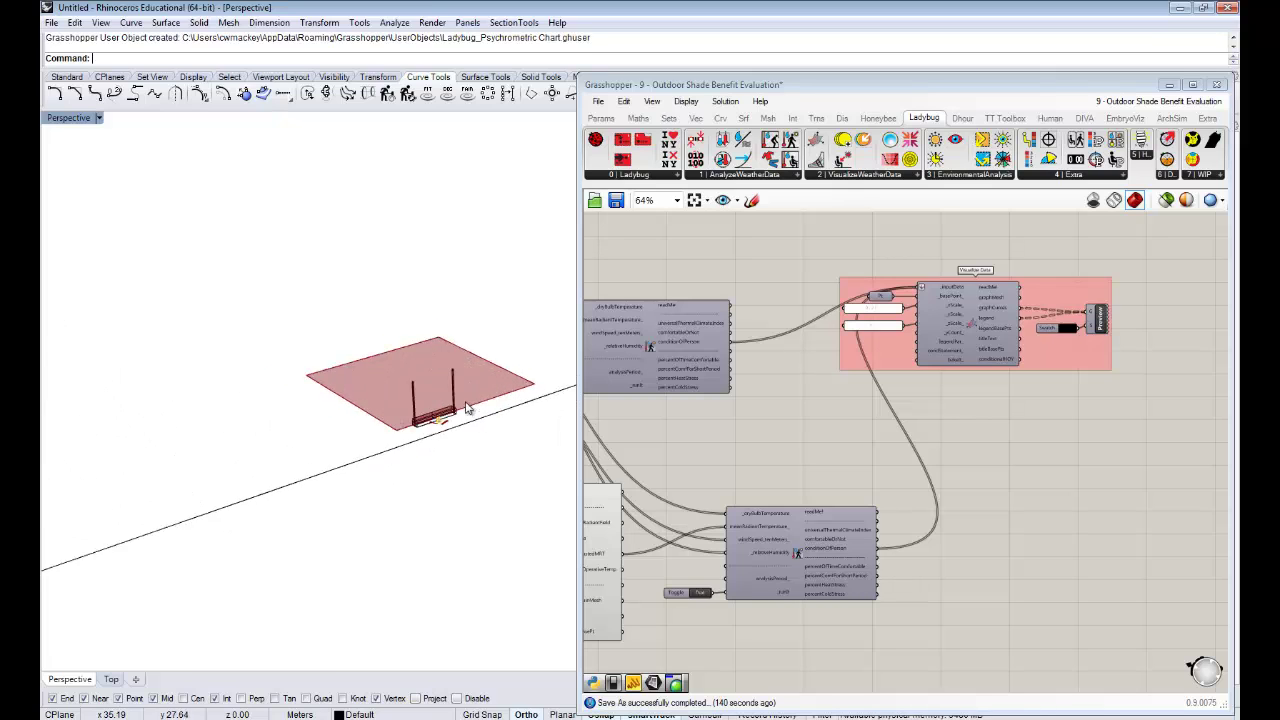
{"action": "scroll", "coordinate": [440, 425], "scroll_direction": "up", "scroll_amount": 3}
{"action": "scroll", "coordinate": [423, 443], "scroll_direction": "down", "scroll_amount": 8}
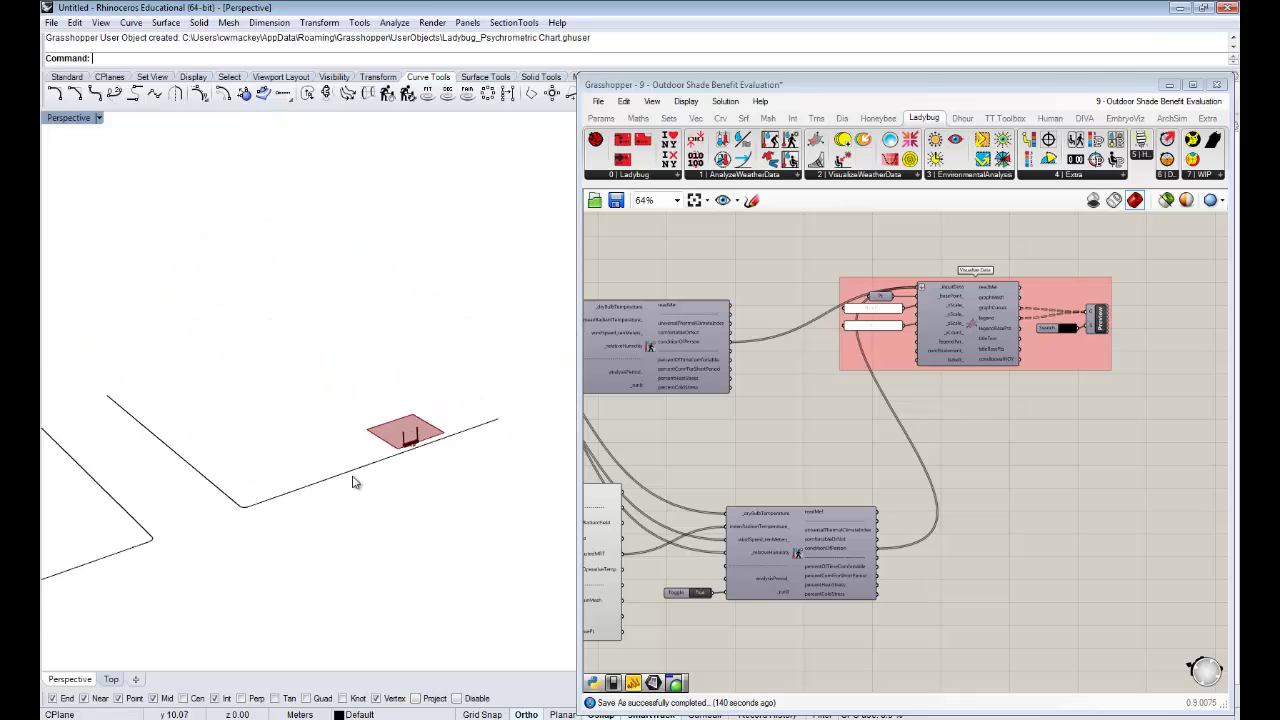
{"action": "right_click_drag", "start_coordinate": [353, 481], "coordinate": [427, 500], "text": "shift"}
{"action": "scroll", "coordinate": [479, 478], "scroll_direction": "up", "scroll_amount": 8}
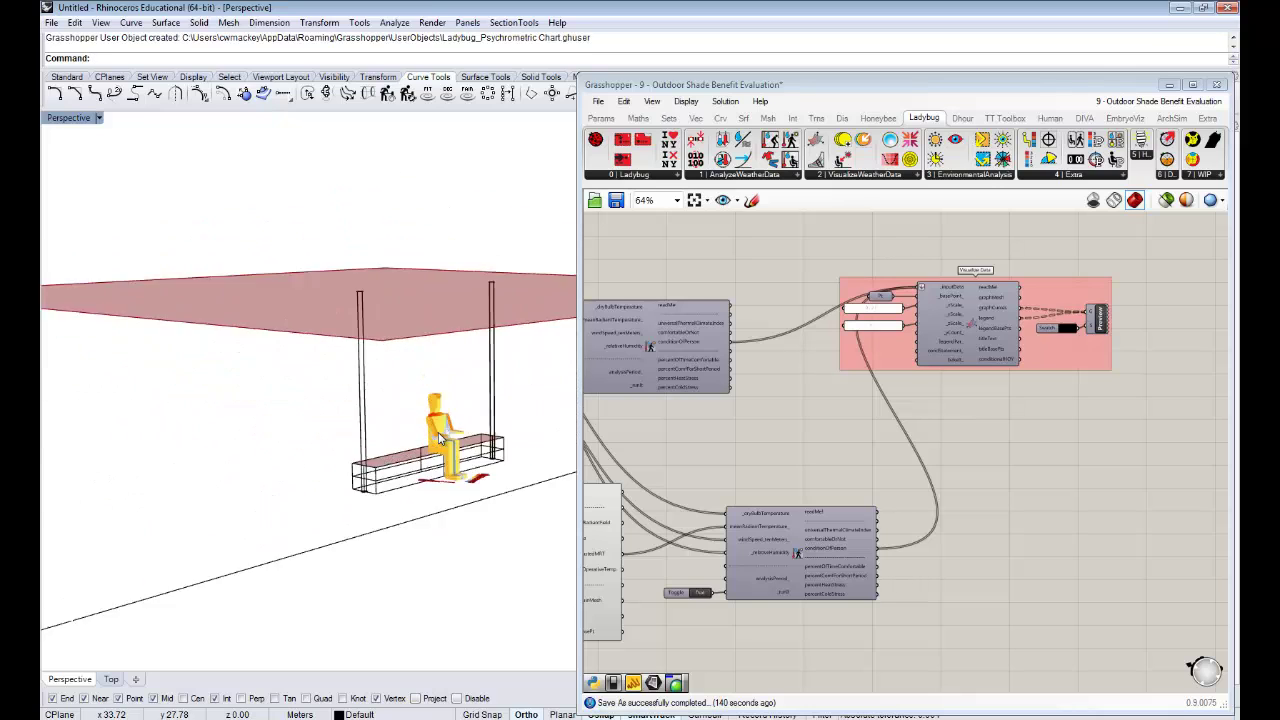
{"action": "scroll", "coordinate": [440, 437], "scroll_direction": "up", "scroll_amount": 8}
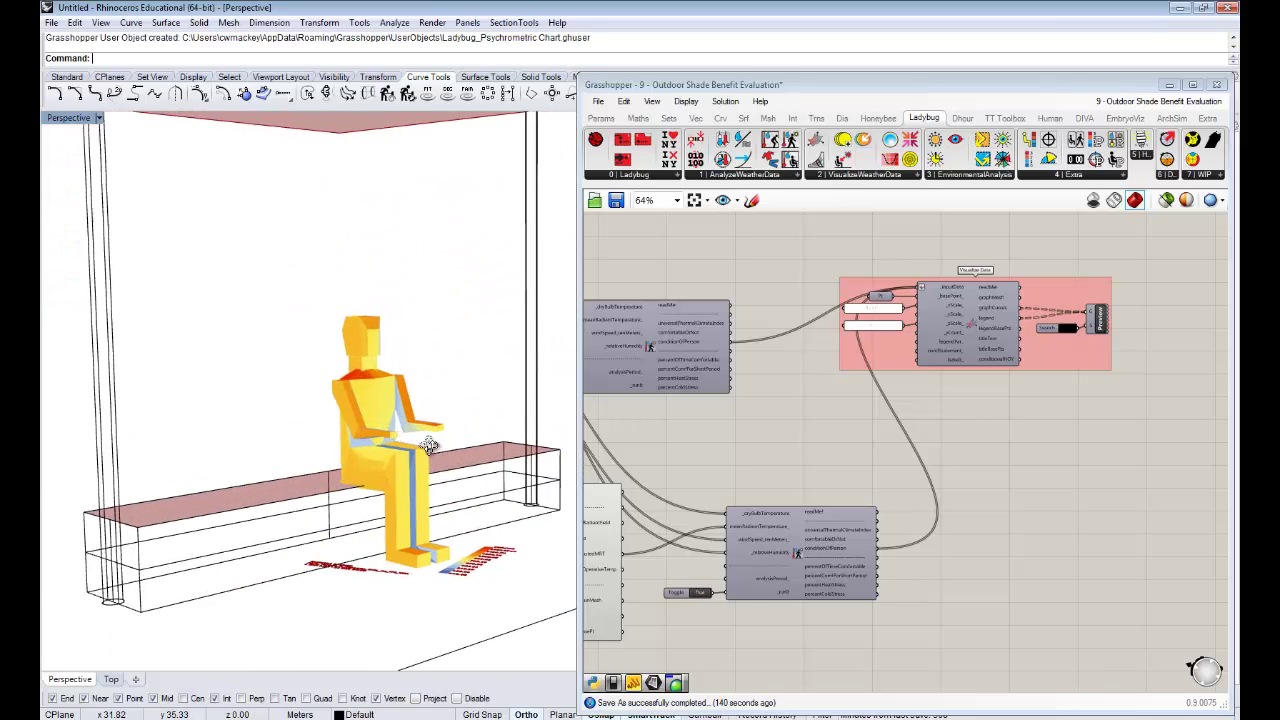
{"action": "right_click_drag", "start_coordinate": [428, 446], "coordinate": [404, 467]}
{"action": "scroll", "coordinate": [404, 465], "scroll_direction": "up", "scroll_amount": 6}
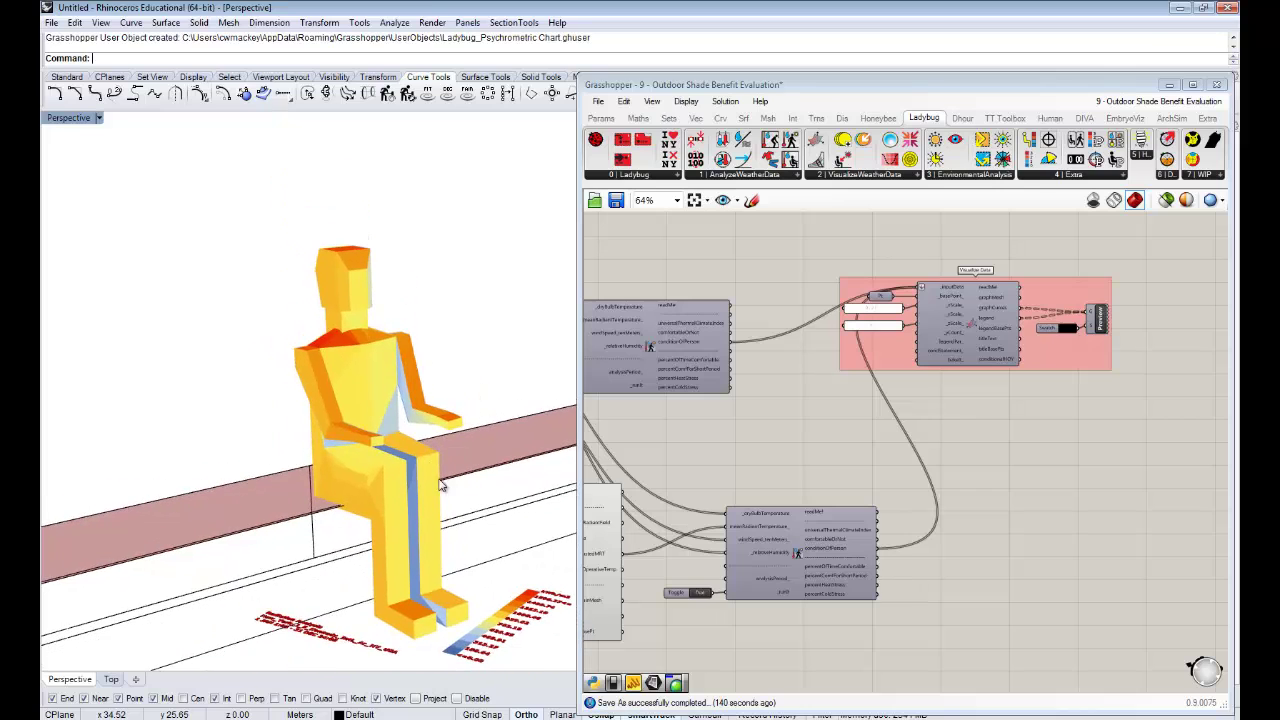
Review the mannequin's place on the bench and read the description of the lower comfort component's universalThermalClimateIndex output.
{"action": "right_click_drag", "start_coordinate": [666, 491], "coordinate": [984, 487]}
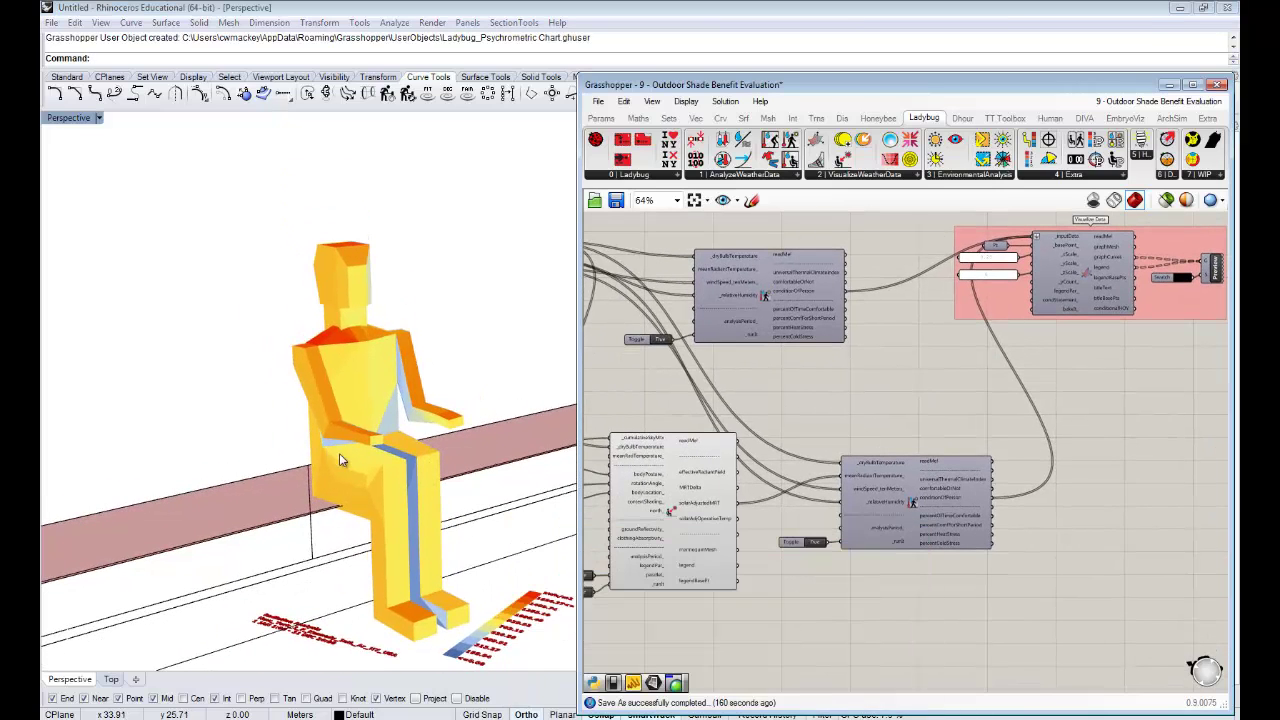
{"action": "right_click_drag", "start_coordinate": [344, 461], "coordinate": [395, 422]}
{"action": "scroll", "coordinate": [395, 422], "scroll_direction": "down", "scroll_amount": 5}
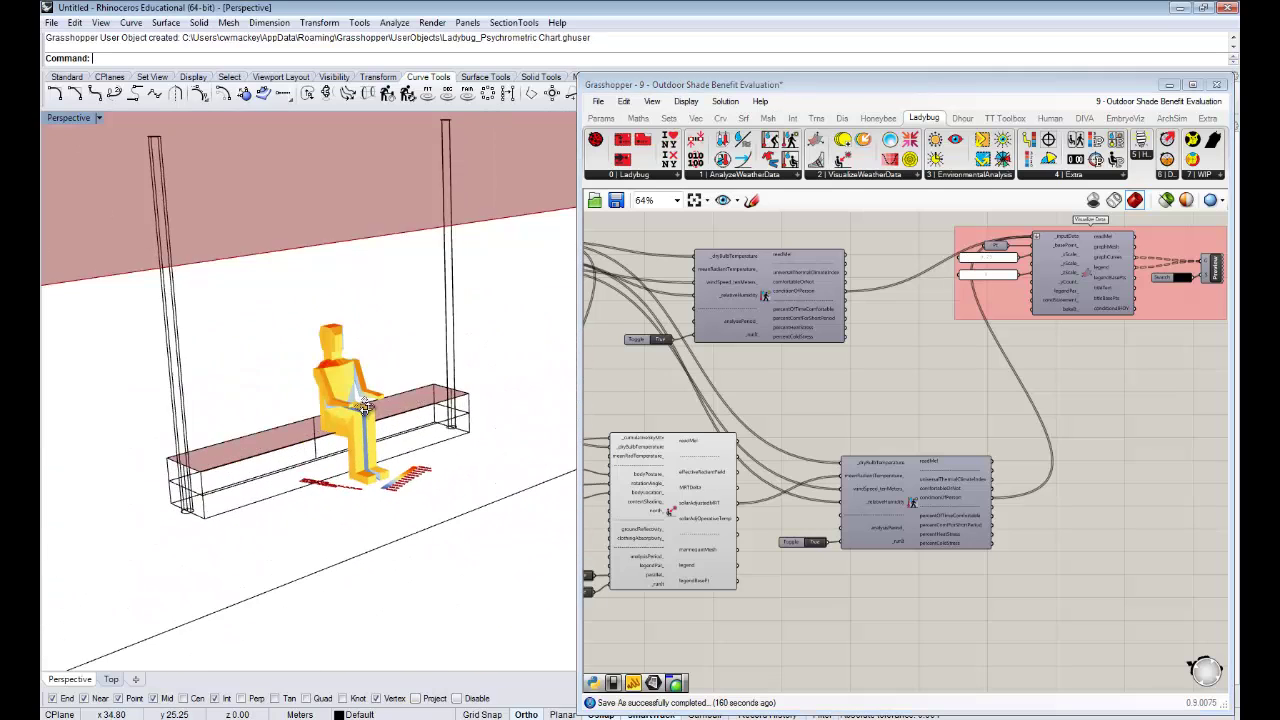
{"action": "scroll", "coordinate": [365, 405], "scroll_direction": "down", "scroll_amount": 5}
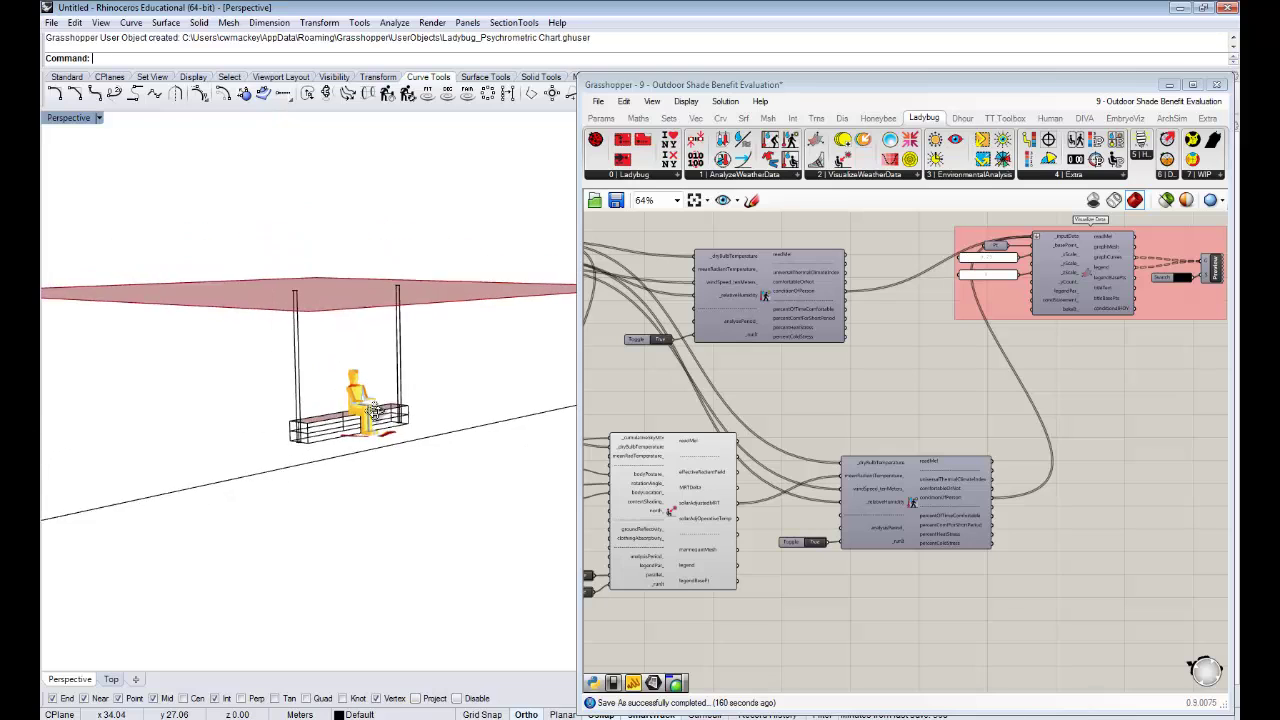
{"action": "mouse_move", "coordinate": [375, 417]}
{"action": "right_mouse_down"}
{"action": "mouse_move", "coordinate": [368, 454]}
{"action": "mouse_move", "coordinate": [357, 404]}
{"action": "mouse_move", "coordinate": [358, 425]}
{"action": "right_mouse_up"}
{"action": "scroll", "coordinate": [368, 460], "scroll_direction": "up", "scroll_amount": 4}
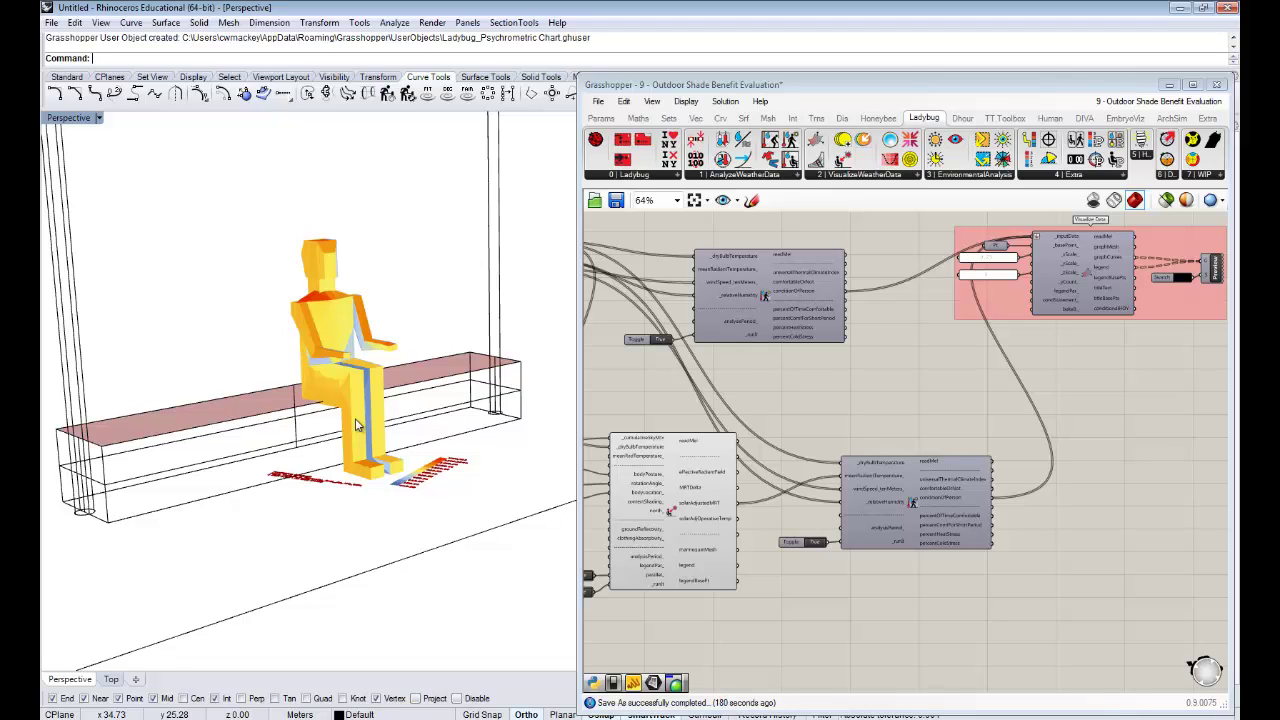
{"action": "right_click_drag", "start_coordinate": [312, 360], "coordinate": [347, 420]}
{"action": "scroll", "coordinate": [359, 433], "scroll_direction": "up", "scroll_amount": 2}
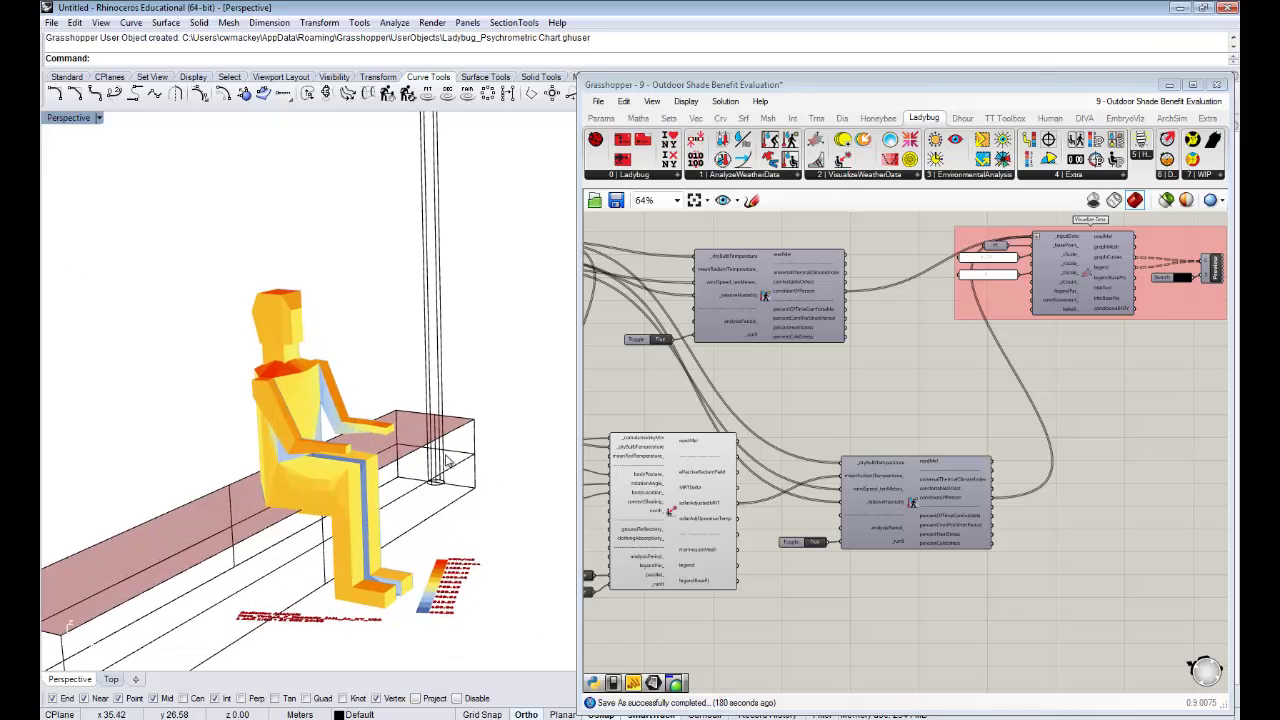
{"action": "scroll", "coordinate": [837, 529], "scroll_direction": "up", "scroll_amount": 3}
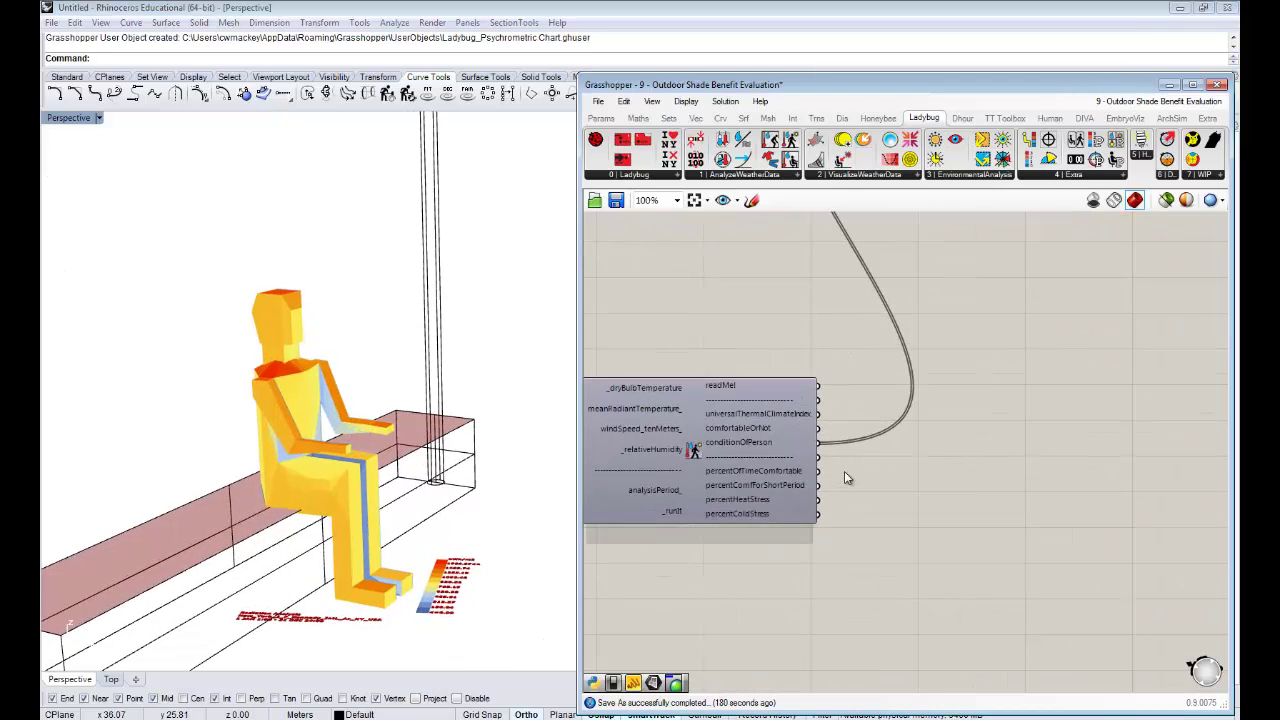
{"action": "mouse_move", "coordinate": [788, 413]}
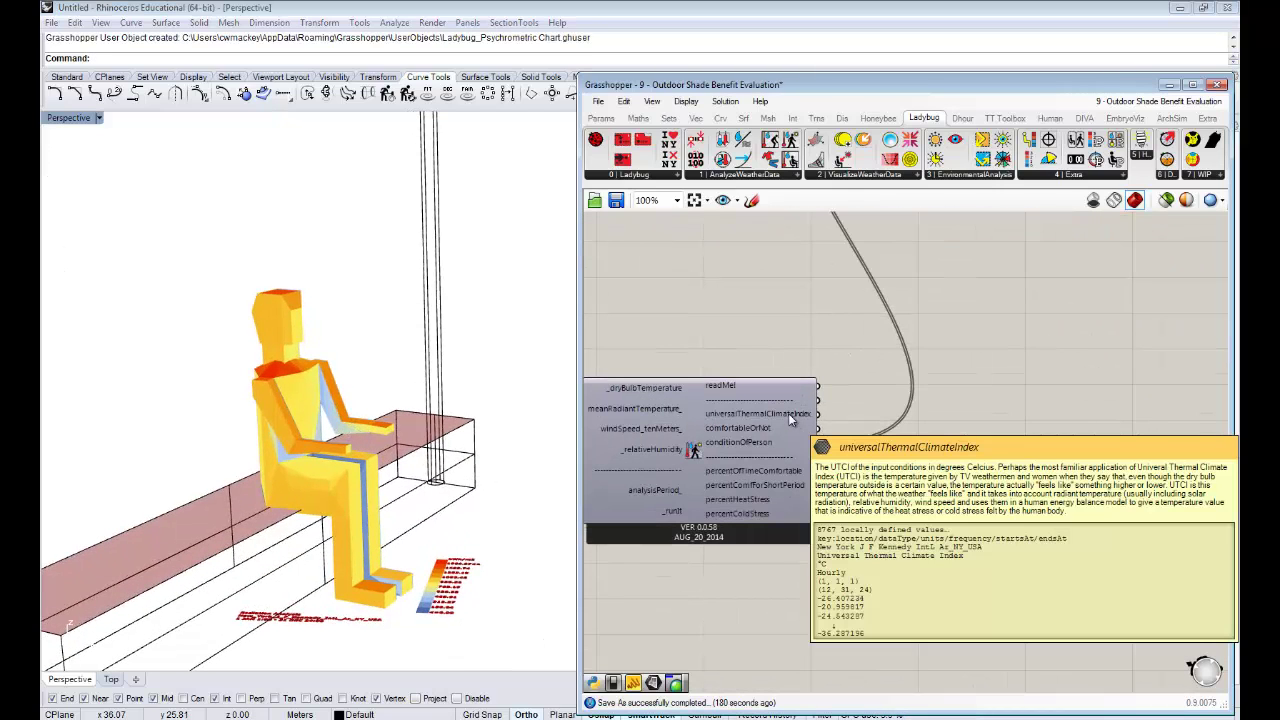
Add a Ladybug Comfort Shade Benefit Evaluator component beside the lower outdoor comfort component.
{"action": "right_click_drag", "start_coordinate": [974, 422], "coordinate": [916, 380]}
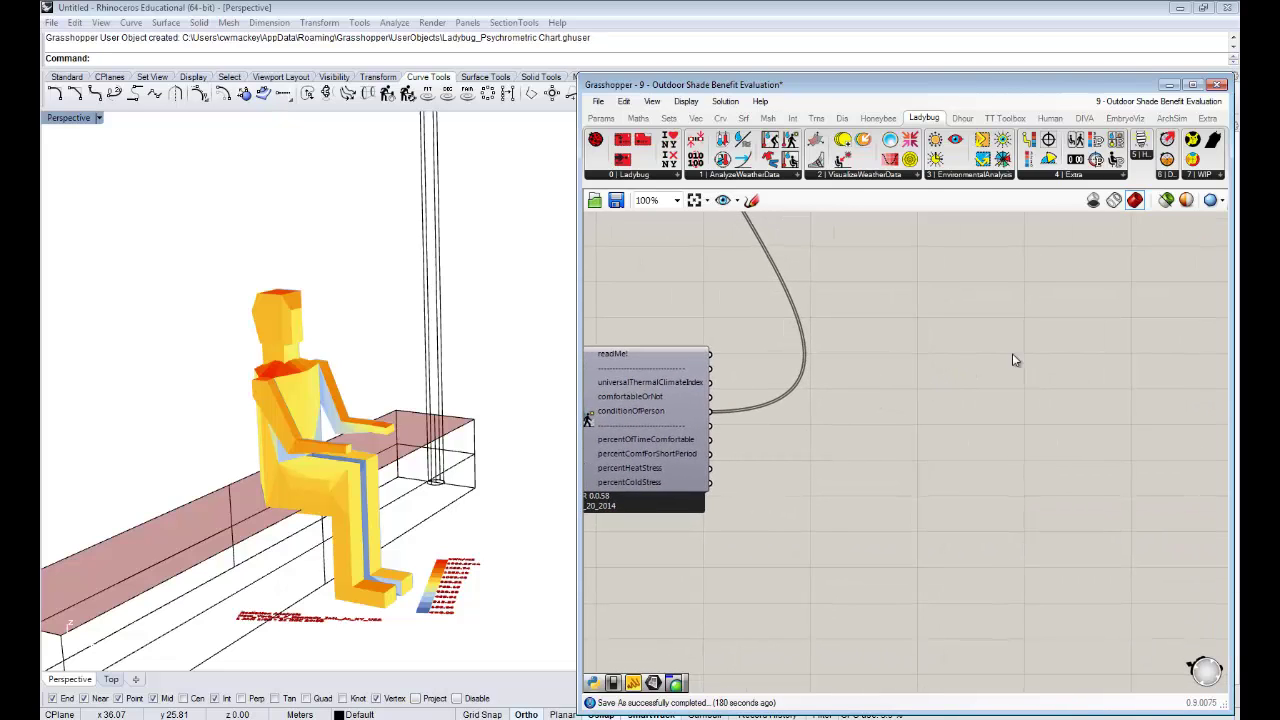
{"action": "left_click", "coordinate": [1036, 176]}
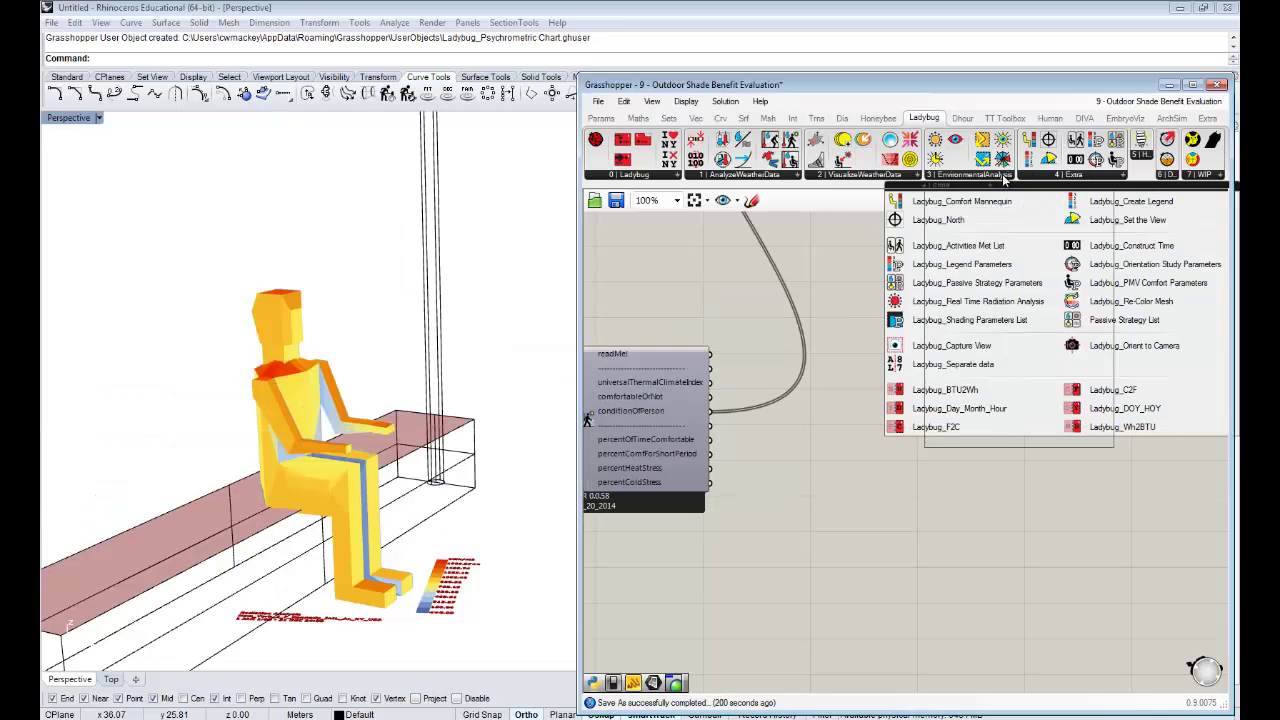
{"action": "left_click", "coordinate": [1004, 177]}
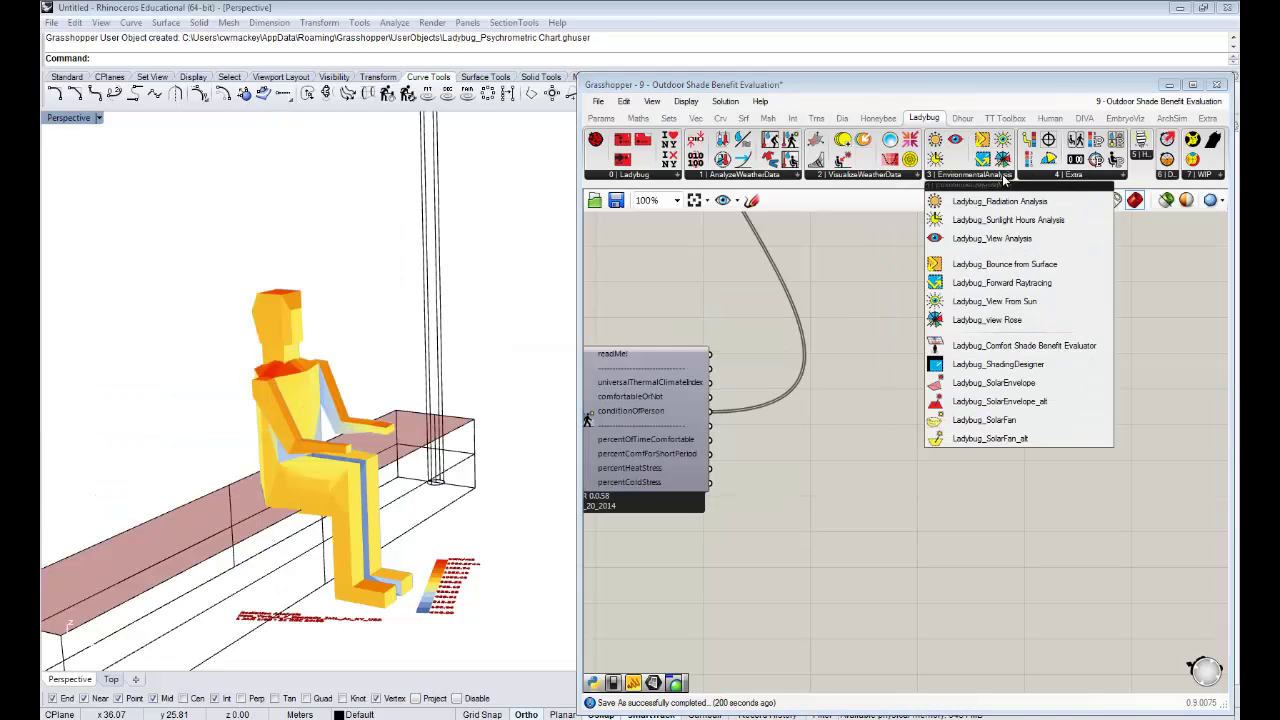
{"action": "left_click", "coordinate": [1028, 346]}
{"action": "left_click", "coordinate": [952, 368]}
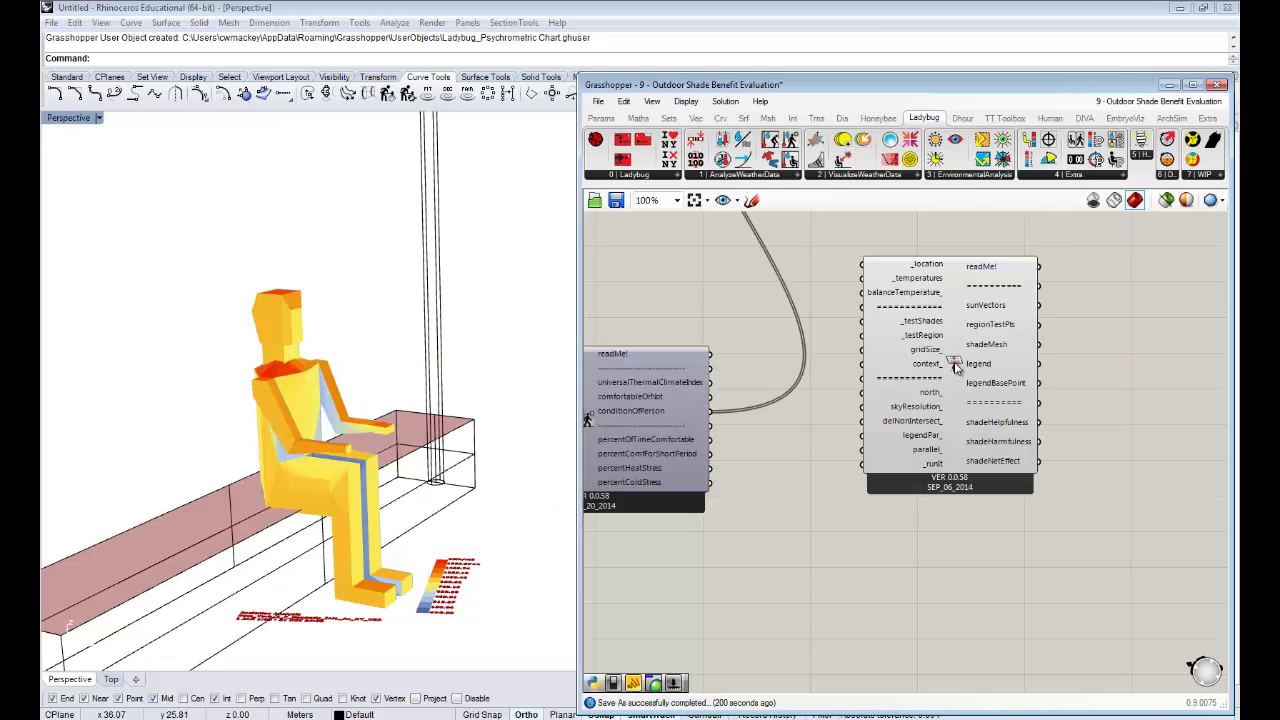
{"action": "left_click_drag", "start_coordinate": [955, 368], "coordinate": [1025, 386]}
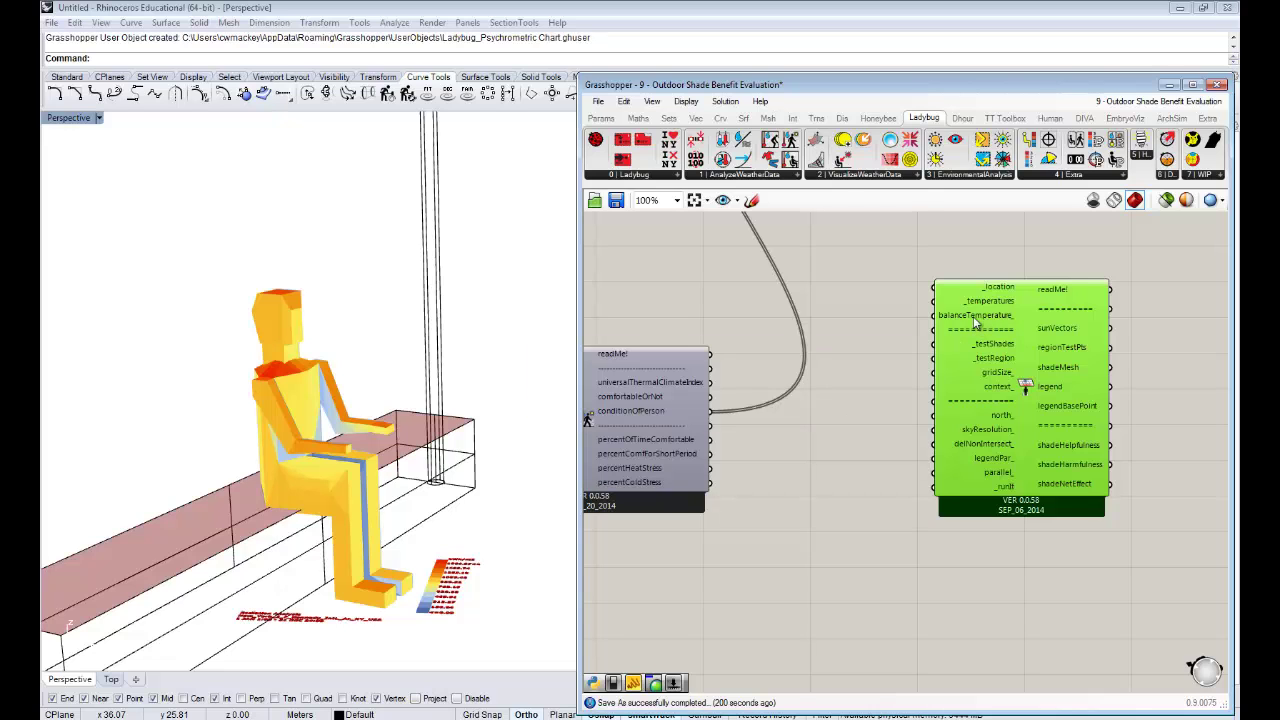
Add an enlarged panel listing the lower comfort component's universalThermalClimateIndex output, moving the shade evaluator away to make room.
{"action": "right_click_drag", "start_coordinate": [814, 466], "coordinate": [874, 450]}
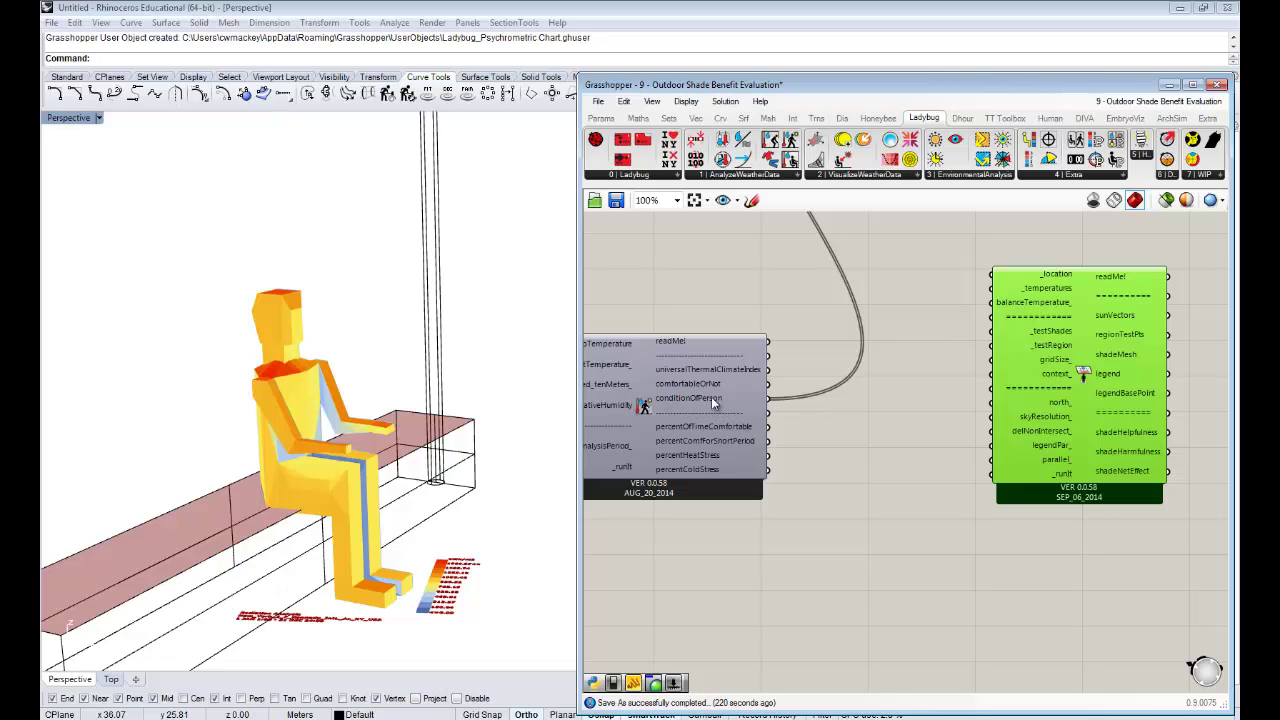
{"action": "right_click_drag", "start_coordinate": [857, 370], "coordinate": [785, 358]}
{"action": "double_click", "coordinate": [785, 358]}
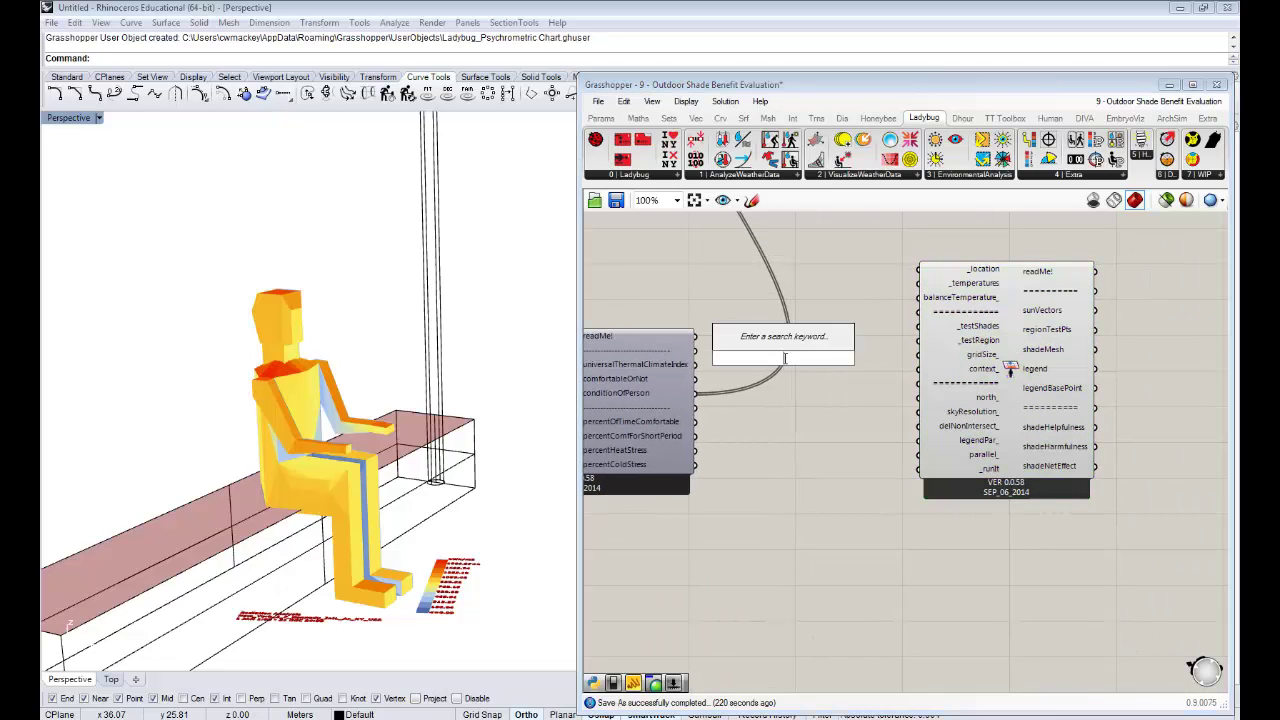
{"action": "type", "text": "panel"}
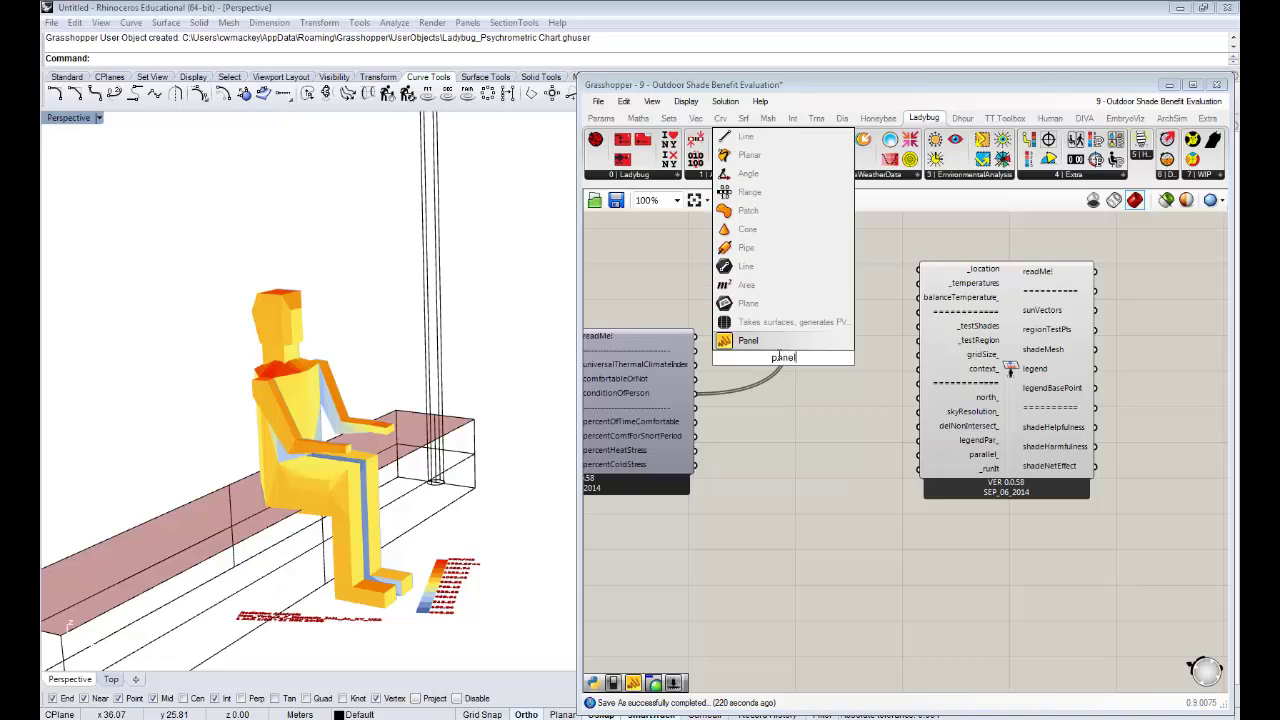
{"action": "left_click", "coordinate": [748, 340]}
{"action": "right_click_drag", "start_coordinate": [917, 434], "coordinate": [884, 404]}
{"action": "left_click_drag", "start_coordinate": [901, 424], "coordinate": [991, 422]}
{"action": "left_click_drag", "start_coordinate": [806, 368], "coordinate": [992, 509]}
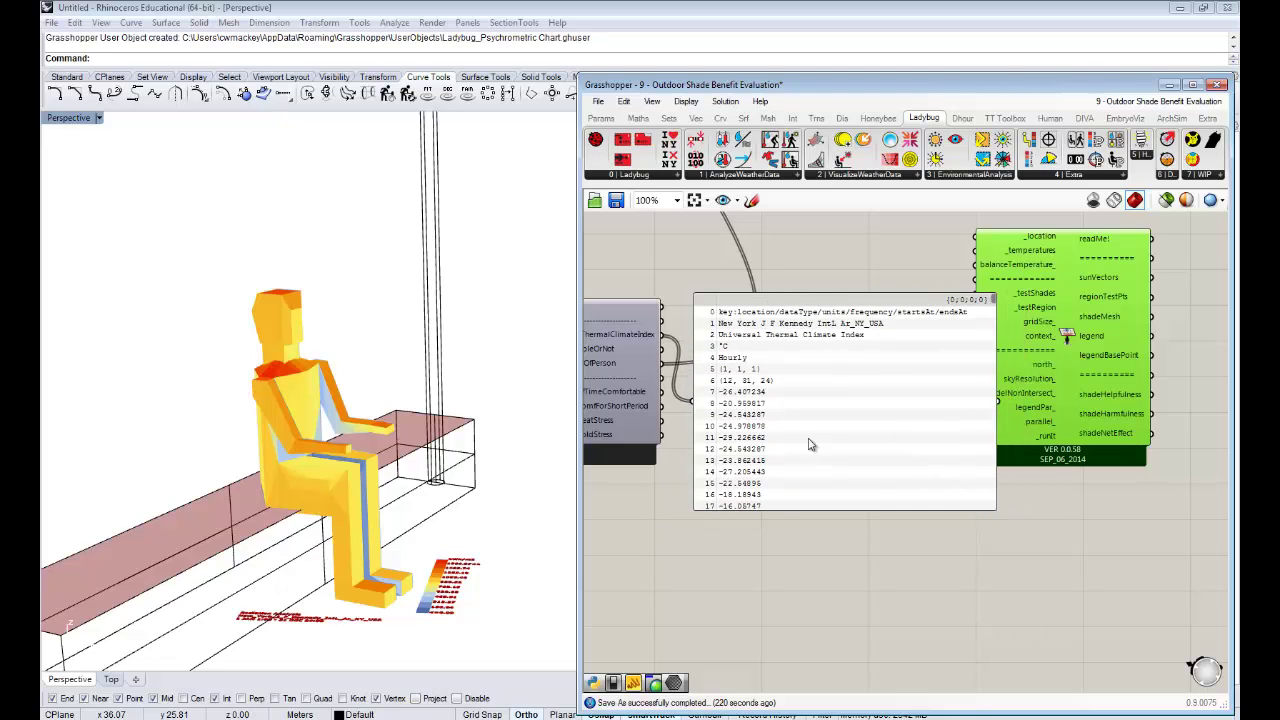
Look further down the hourly UTCI values in the panel and move the panel below the components.
{"action": "right_click_drag", "start_coordinate": [748, 382], "coordinate": [766, 365]}
{"action": "left_click_drag", "start_coordinate": [1010, 287], "coordinate": [999, 381]}
{"action": "left_click_drag", "start_coordinate": [898, 343], "coordinate": [889, 587]}
{"action": "right_click_drag", "start_coordinate": [1024, 313], "coordinate": [973, 380]}
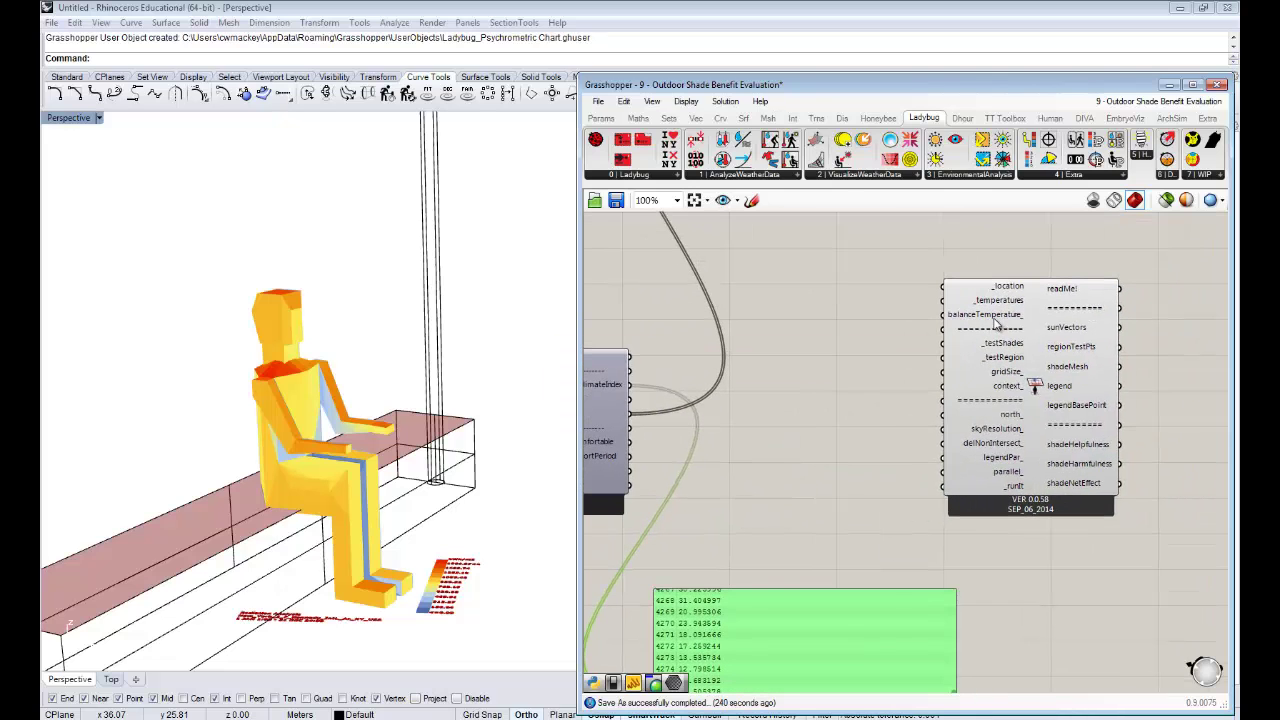
Check the shade evaluator's balanceTemperature_ input and examine the whole canopy above the bench in the model.
{"action": "mouse_move", "coordinate": [996, 322]}
{"action": "right_click_drag", "start_coordinate": [865, 485], "coordinate": [821, 478]}
{"action": "left_click_drag", "start_coordinate": [975, 420], "coordinate": [980, 416]}
{"action": "scroll", "coordinate": [357, 402], "scroll_direction": "down", "scroll_amount": 10}
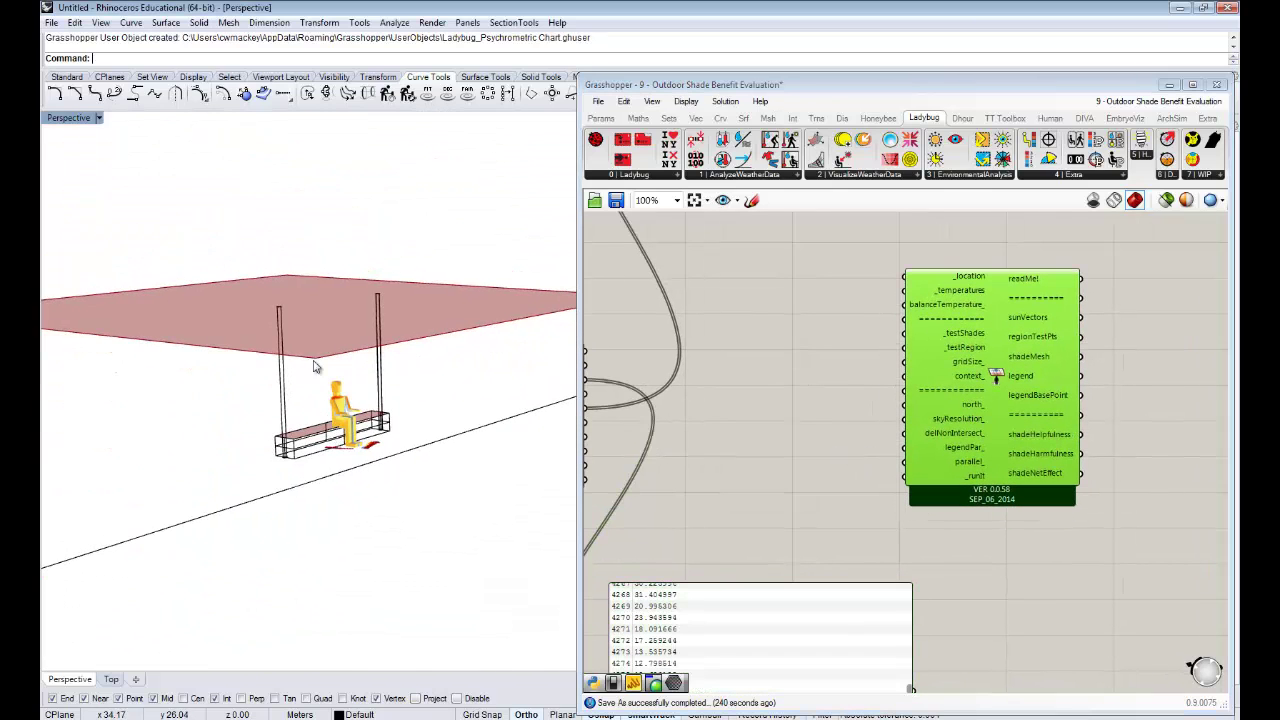
{"action": "right_click_drag", "start_coordinate": [331, 337], "coordinate": [363, 375]}
{"action": "scroll", "coordinate": [369, 391], "scroll_direction": "down", "scroll_amount": 5}
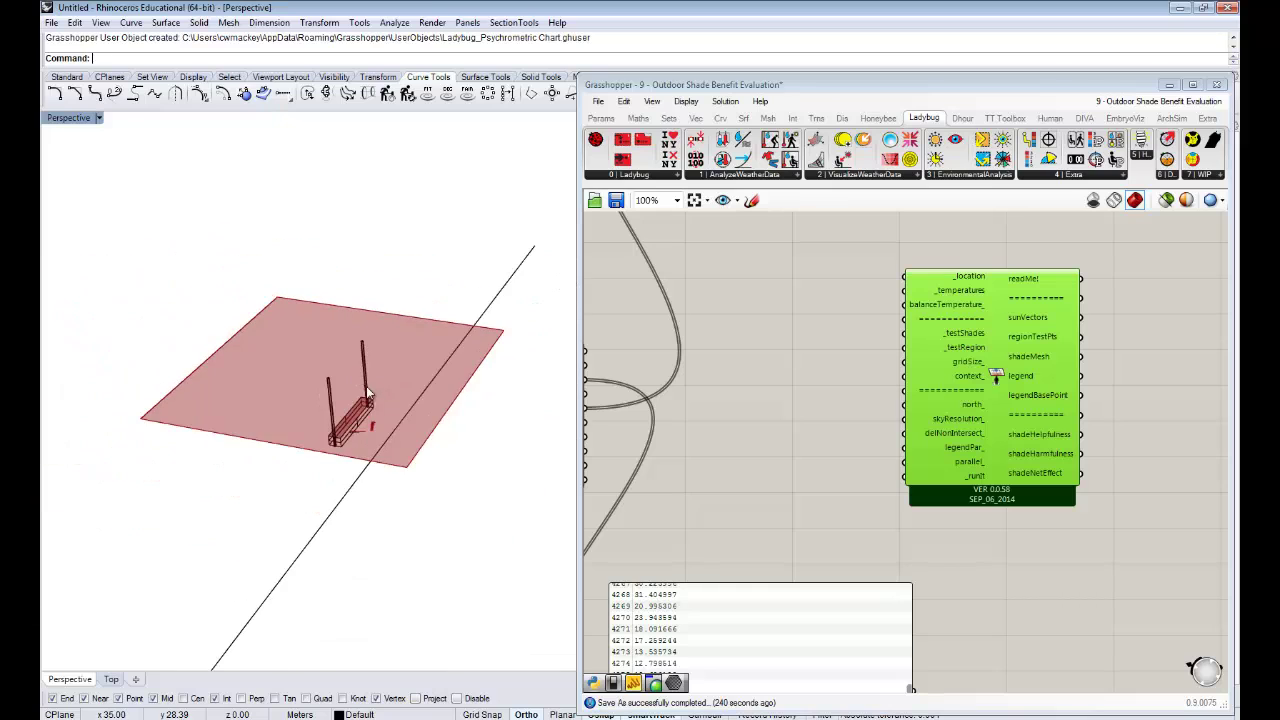
Connect the lower comfort component's universalThermalClimateIndex output to the shade evaluator's _temperatures input.
{"action": "scroll", "coordinate": [351, 431], "scroll_direction": "up", "scroll_amount": 3}
{"action": "scroll", "coordinate": [350, 426], "scroll_direction": "up", "scroll_amount": 10}
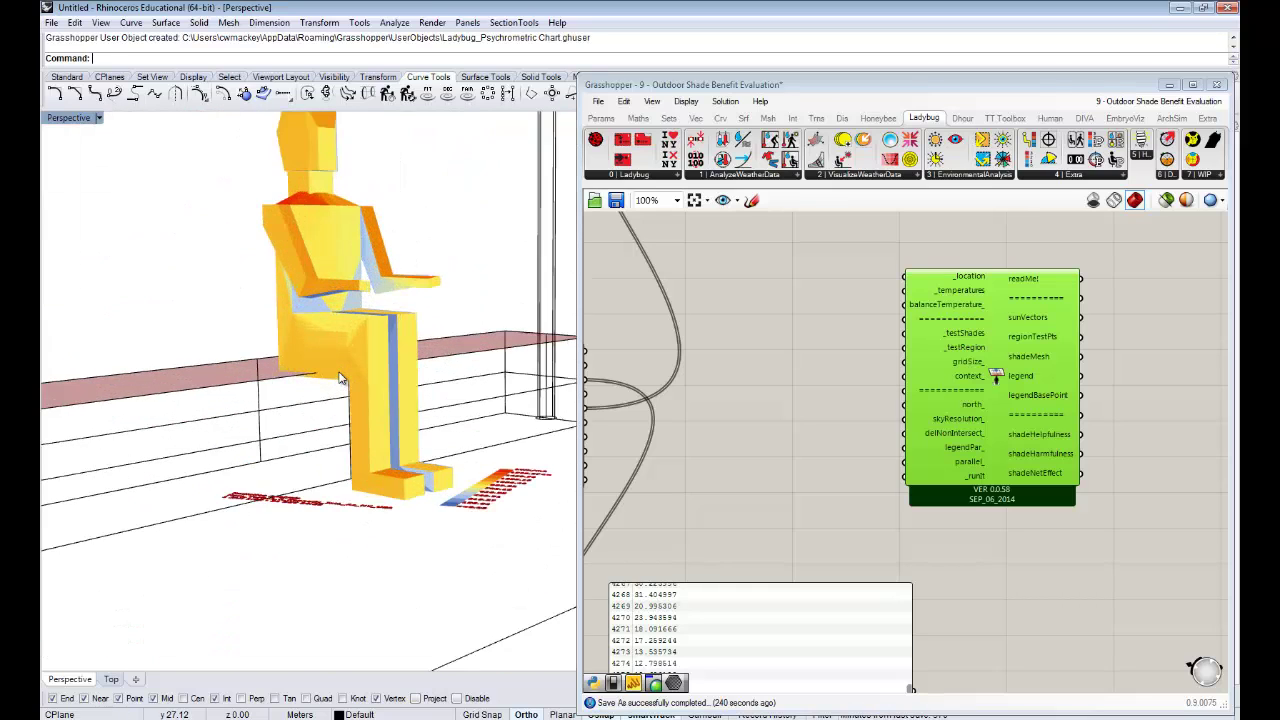
{"action": "right_click_drag", "start_coordinate": [328, 402], "coordinate": [333, 424]}
{"action": "right_click_drag", "start_coordinate": [812, 367], "coordinate": [951, 343]}
{"action": "right_click_drag", "start_coordinate": [852, 374], "coordinate": [826, 356]}
{"action": "right_click_drag", "start_coordinate": [827, 424], "coordinate": [826, 372]}
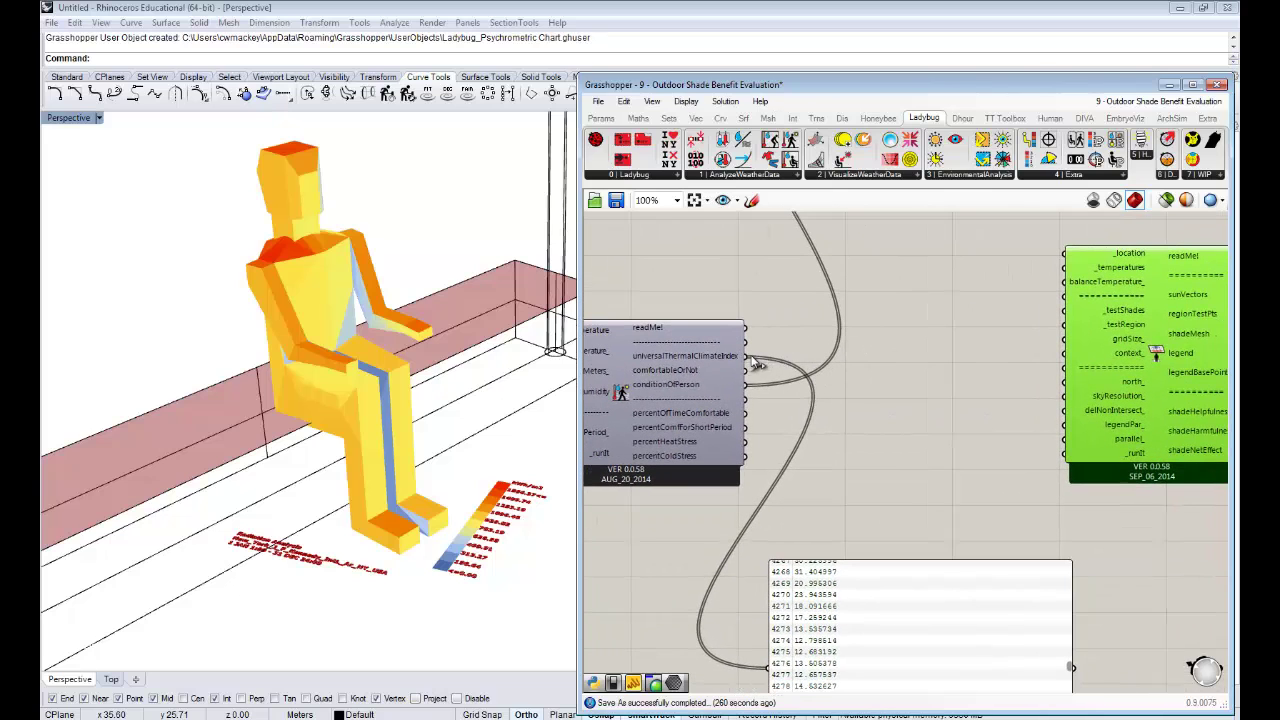
{"action": "left_click_drag", "start_coordinate": [746, 356], "coordinate": [1067, 272]}
{"action": "mouse_move", "coordinate": [928, 338]}
{"action": "right_mouse_down"}
{"action": "mouse_move", "coordinate": [844, 339]}
{"action": "mouse_move", "coordinate": [918, 343]}
{"action": "mouse_move", "coordinate": [866, 353]}
{"action": "mouse_move", "coordinate": [937, 333]}
{"action": "right_mouse_up"}
{"action": "left_click", "coordinate": [900, 341]}
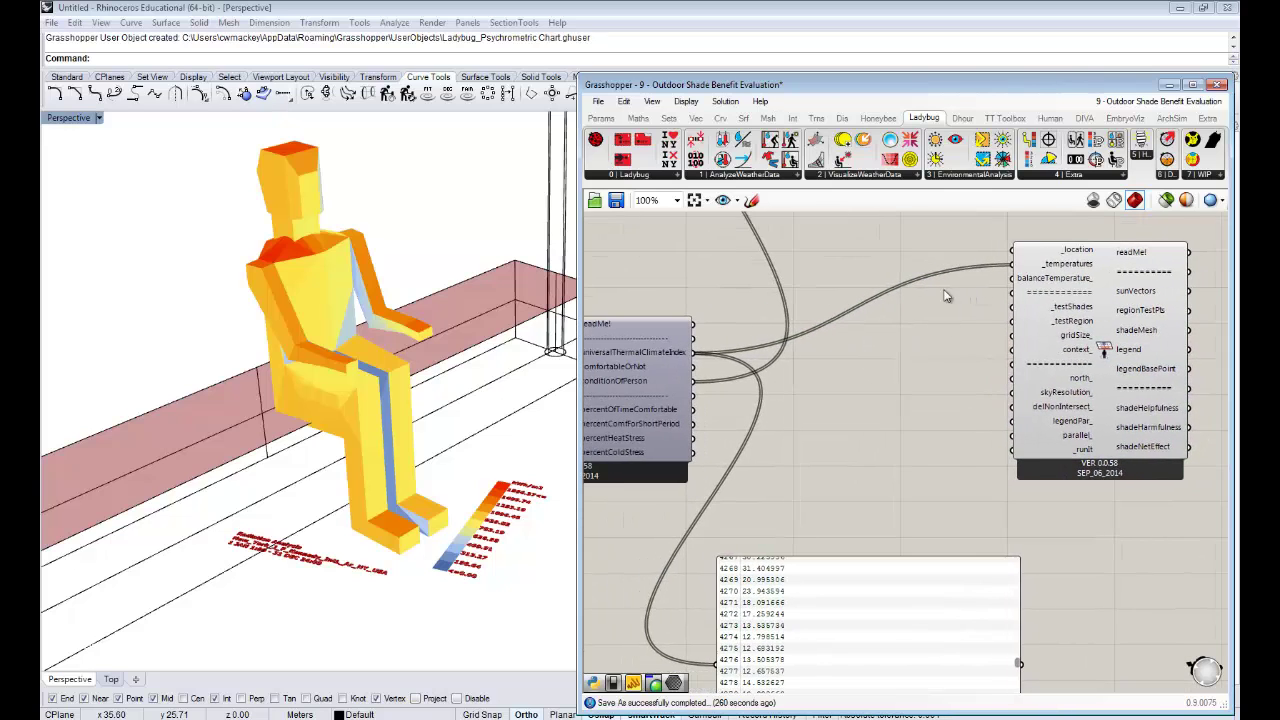
Add a compact panel containing 20 and connect it to the shade evaluator's balanceTemperature_ input.
{"action": "double_click", "coordinate": [945, 294]}
{"action": "type", "text": "\"2"}
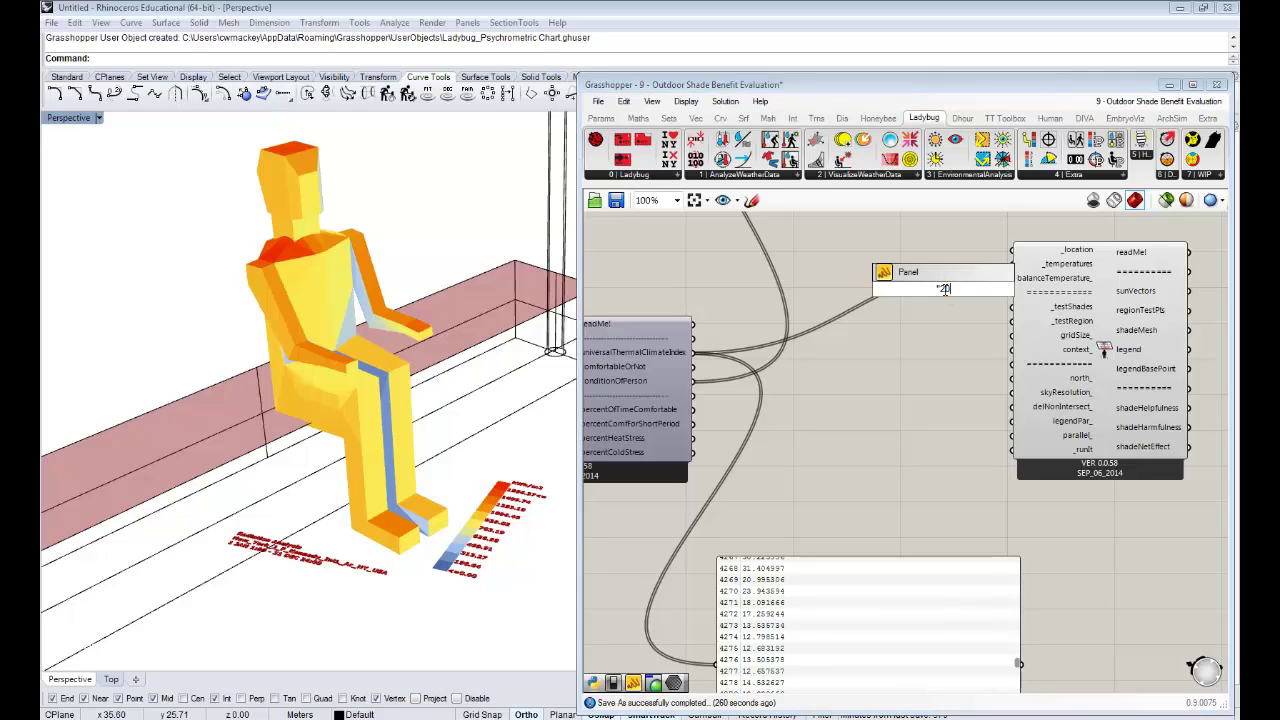
{"action": "key", "text": "Return"}
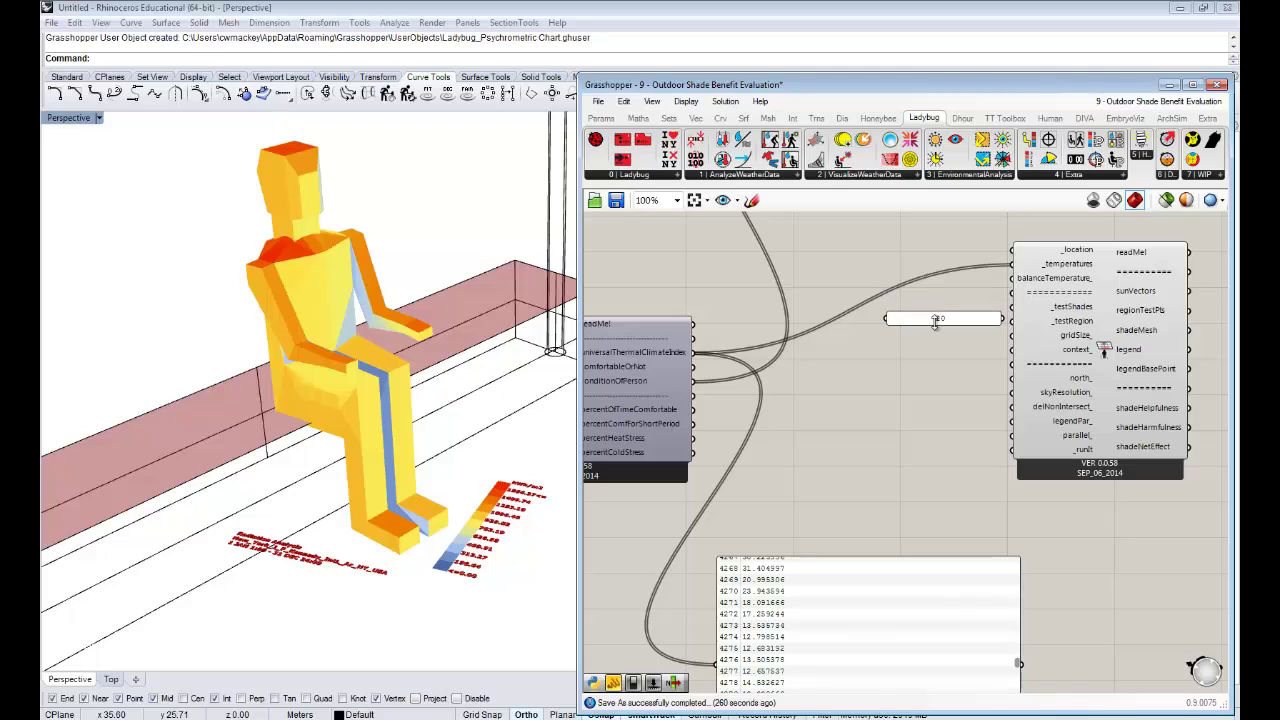
{"action": "left_click_drag", "start_coordinate": [989, 308], "coordinate": [1011, 278]}
{"action": "left_click_drag", "start_coordinate": [874, 306], "coordinate": [956, 298]}
{"action": "right_click_drag", "start_coordinate": [979, 356], "coordinate": [902, 346]}
{"action": "left_click_drag", "start_coordinate": [908, 348], "coordinate": [909, 356]}
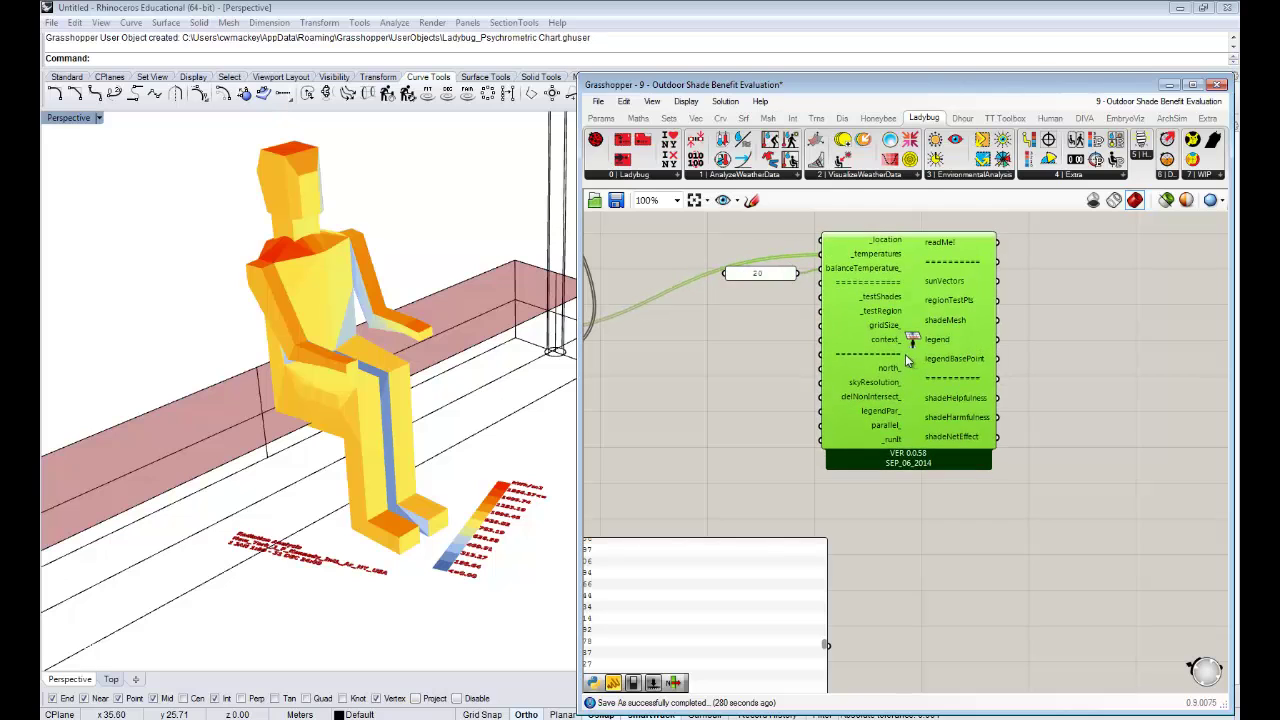
{"action": "right_click_drag", "start_coordinate": [909, 428], "coordinate": [1250, 396]}
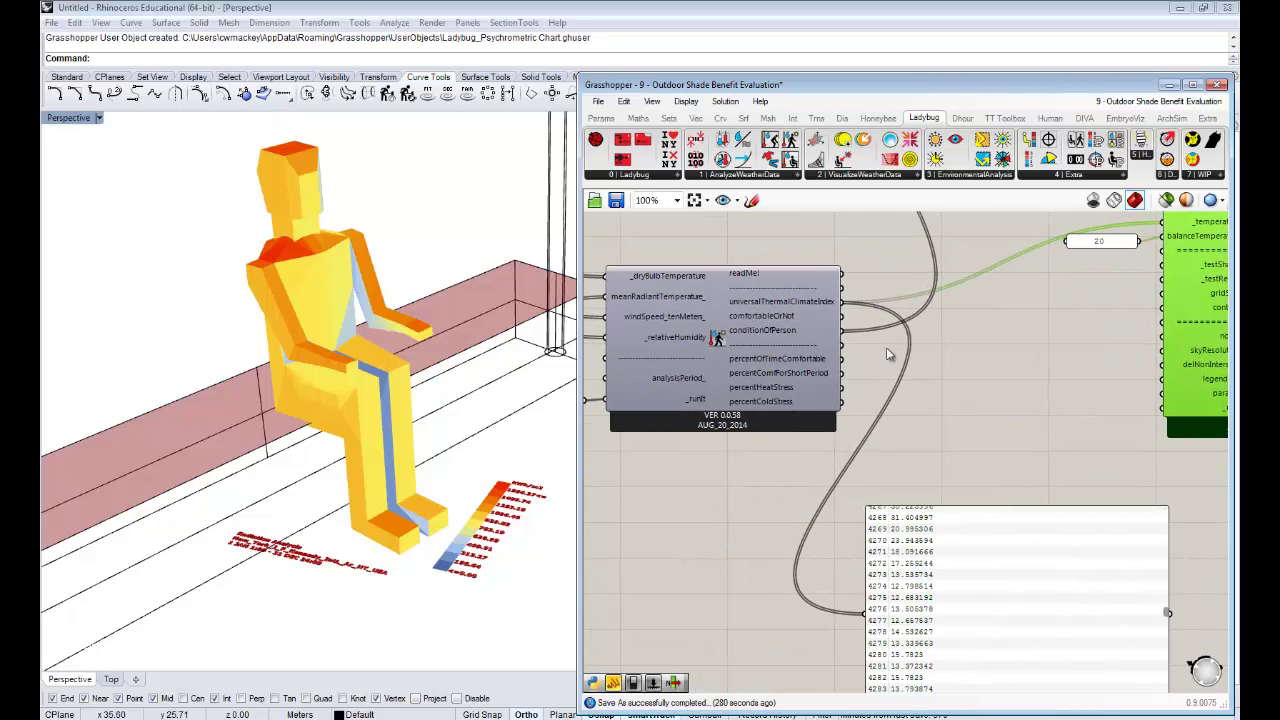
{"action": "right_click_drag", "start_coordinate": [905, 316], "coordinate": [935, 350]}
{"action": "left_click", "coordinate": [757, 367]}
{"action": "right_click_drag", "start_coordinate": [1040, 411], "coordinate": [884, 404]}
{"action": "left_click", "coordinate": [921, 407]}
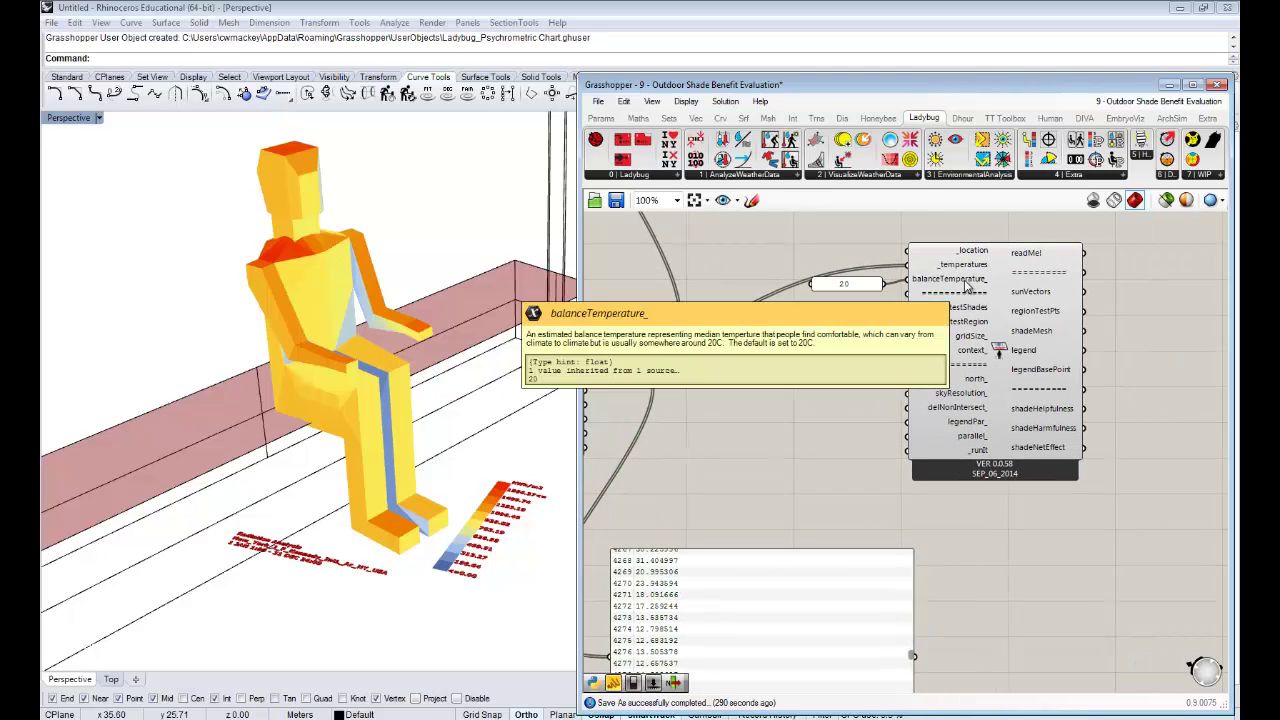
Move the BusStop Shade and BusStop Seat Brep parameters next to the shade evaluator's inputs.
{"action": "scroll", "coordinate": [865, 357], "scroll_direction": "down", "scroll_amount": 6}
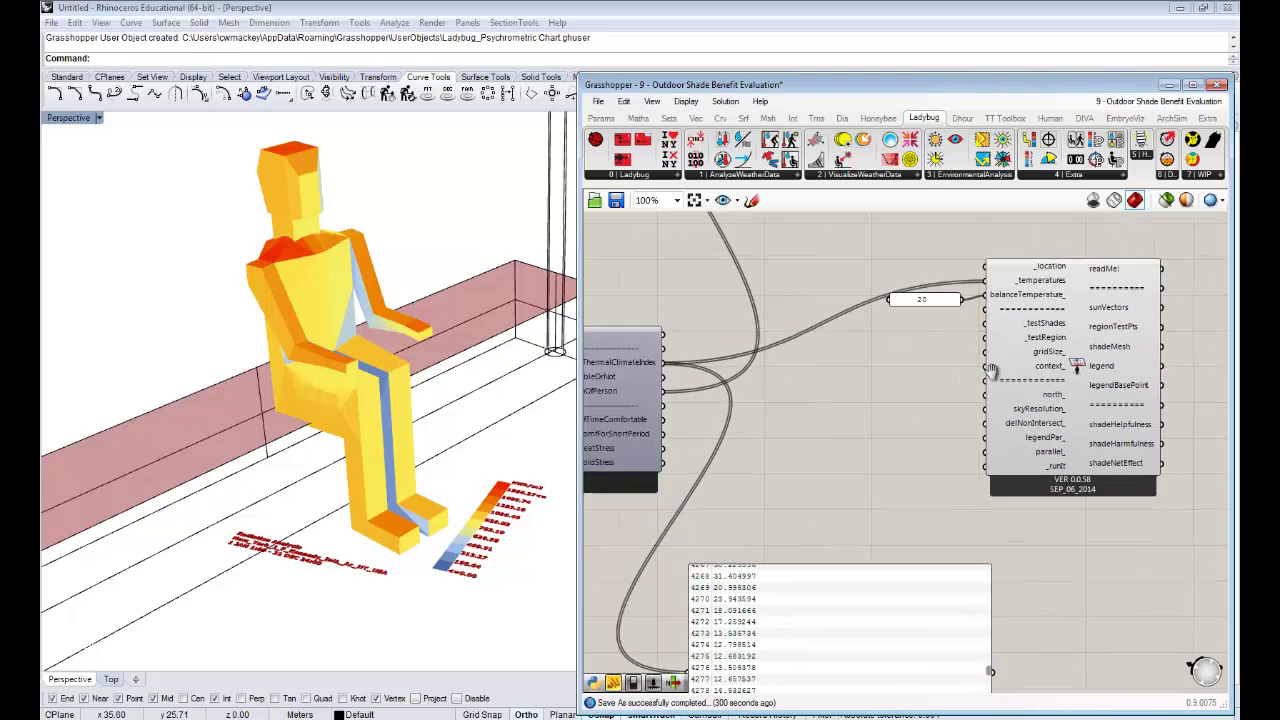
{"action": "right_click_drag", "start_coordinate": [950, 361], "coordinate": [1089, 320]}
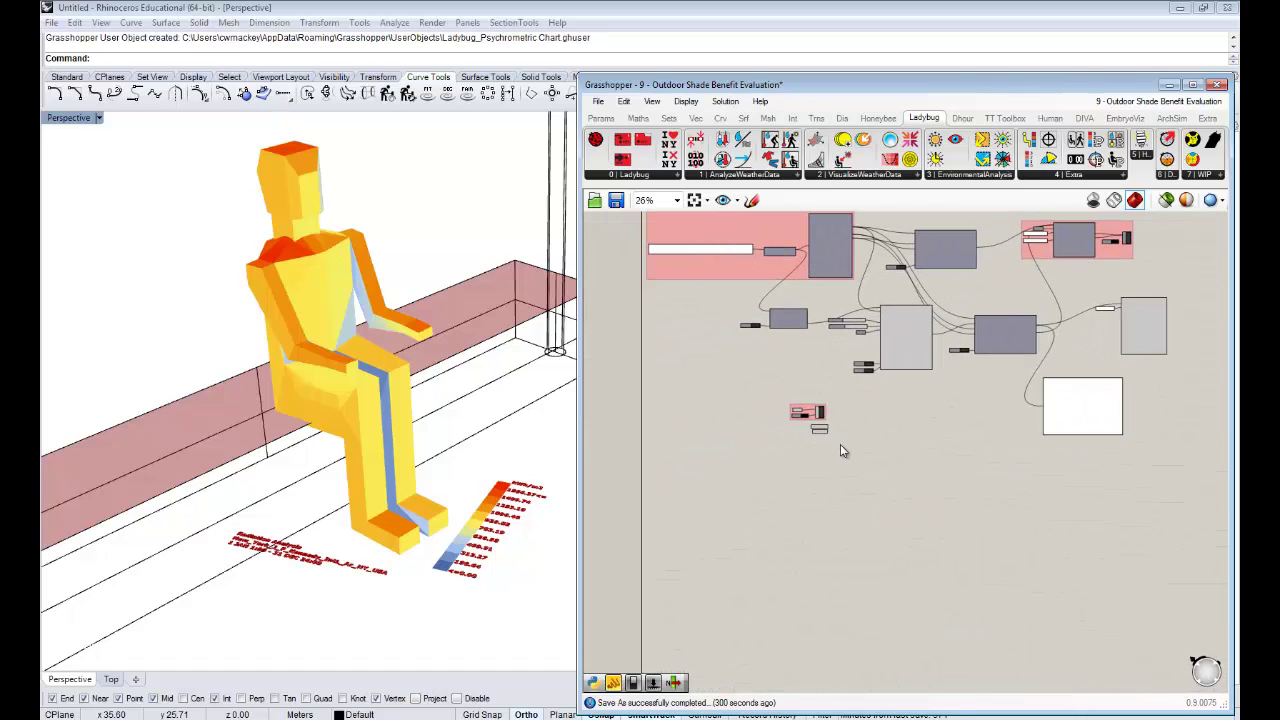
{"action": "left_click", "coordinate": [820, 435]}
{"action": "scroll", "coordinate": [822, 437], "scroll_direction": "up", "scroll_amount": 4}
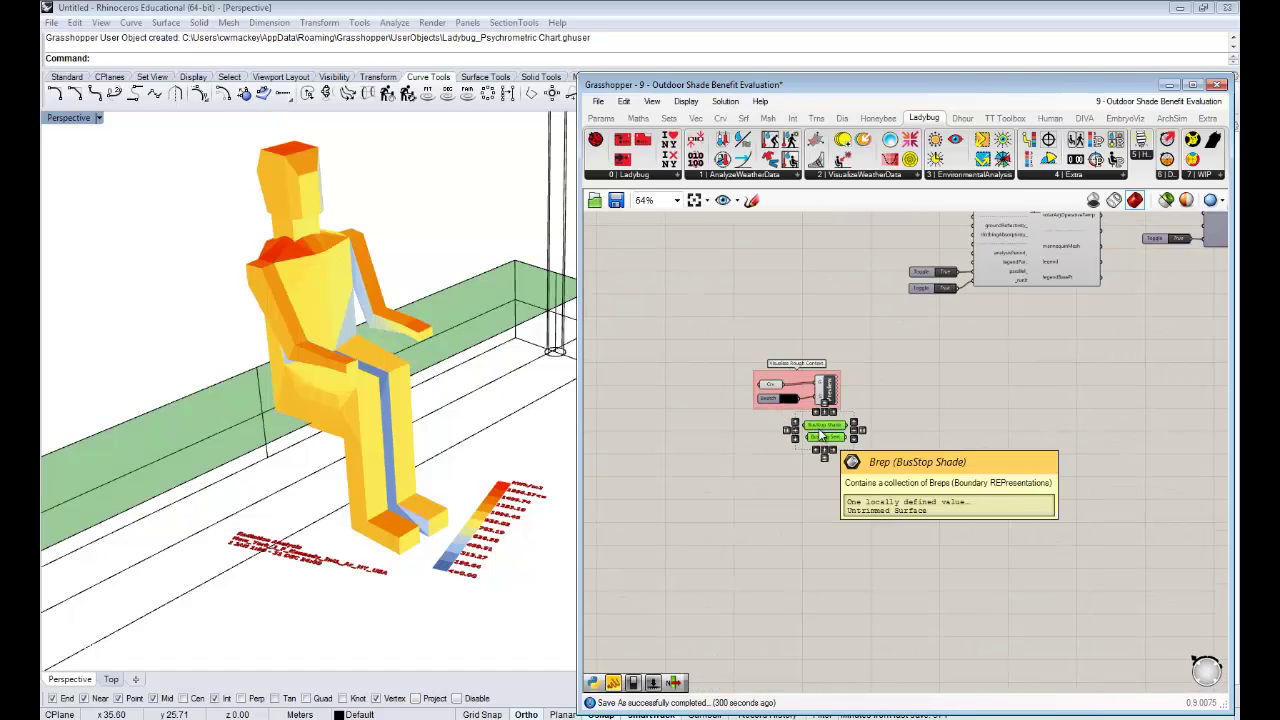
{"action": "scroll", "coordinate": [837, 435], "scroll_direction": "down", "scroll_amount": 4}
{"action": "left_click_drag", "start_coordinate": [837, 435], "coordinate": [1055, 309]}
{"action": "scroll", "coordinate": [1148, 331], "scroll_direction": "up", "scroll_amount": 5}
{"action": "scroll", "coordinate": [960, 350], "scroll_direction": "up", "scroll_amount": 4}
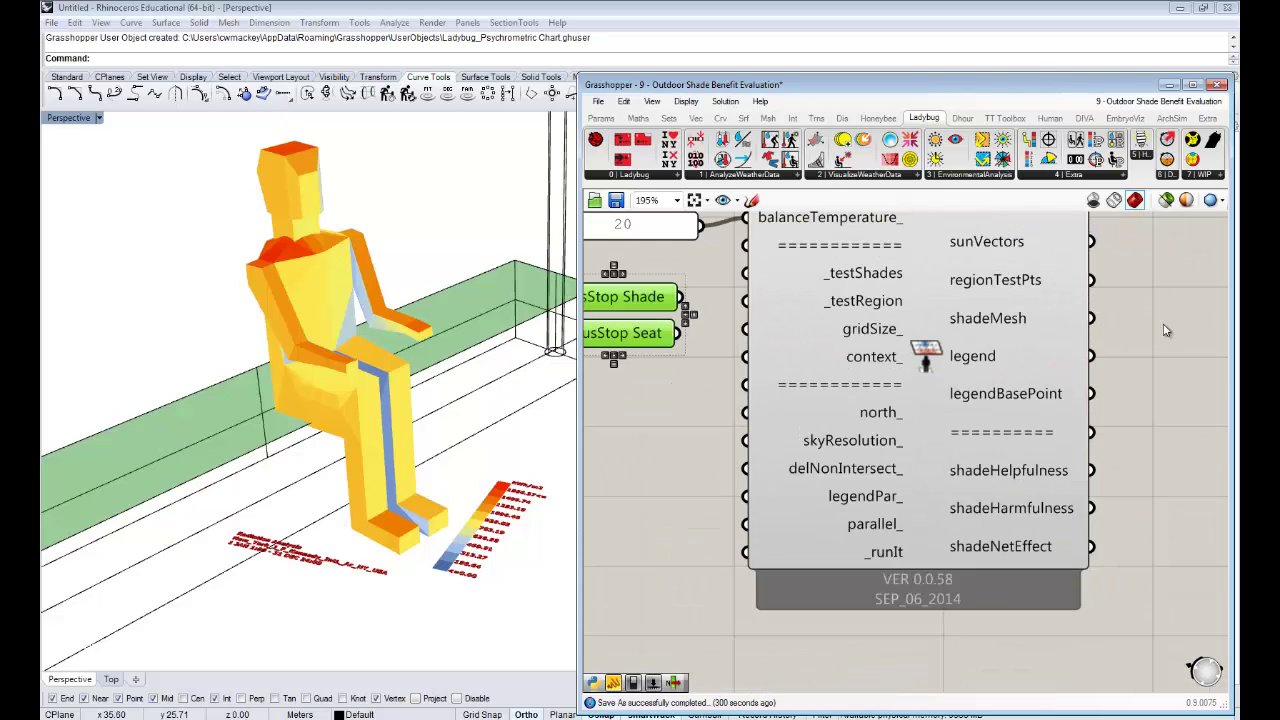
Connect BusStop Seat to the shade evaluator's _testRegion input and BusStop Shade to its _testShades input.
{"action": "scroll", "coordinate": [842, 390], "scroll_direction": "down", "scroll_amount": 2}
{"action": "left_click", "coordinate": [722, 377]}
{"action": "scroll", "coordinate": [828, 378], "scroll_direction": "up", "scroll_amount": 1}
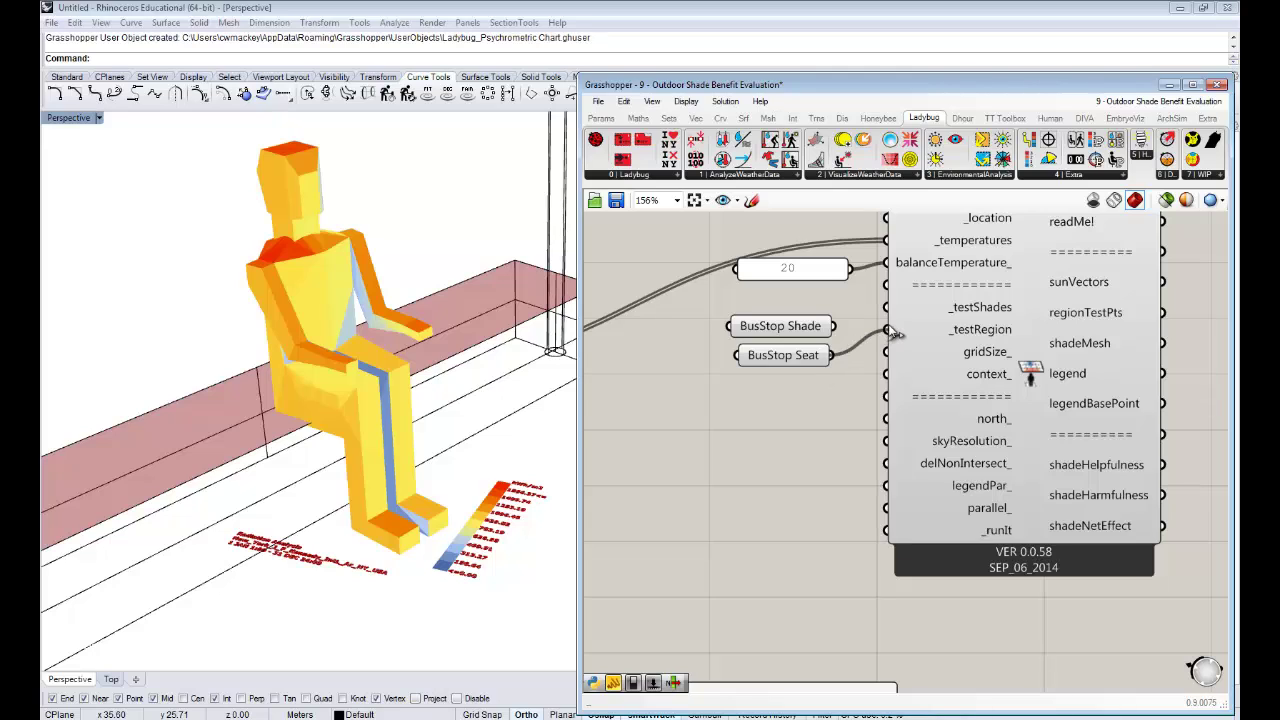
{"action": "left_click_drag", "start_coordinate": [897, 334], "coordinate": [889, 331]}
{"action": "right_click_drag", "start_coordinate": [393, 514], "coordinate": [382, 490]}
{"action": "scroll", "coordinate": [408, 507], "scroll_direction": "down", "scroll_amount": 4}
{"action": "scroll", "coordinate": [405, 502], "scroll_direction": "up", "scroll_amount": 2}
{"action": "left_click_drag", "start_coordinate": [836, 326], "coordinate": [885, 308]}
Highlight the BusStop Shade surface and examine the whole canopy above the bench in the model.
{"action": "left_click", "coordinate": [782, 329]}
{"action": "mouse_move", "coordinate": [425, 335]}
{"action": "right_mouse_down"}
{"action": "mouse_move", "coordinate": [430, 360]}
{"action": "mouse_move", "coordinate": [433, 285]}
{"action": "mouse_move", "coordinate": [443, 335]}
{"action": "right_mouse_up"}
{"action": "scroll", "coordinate": [429, 360], "scroll_direction": "down", "scroll_amount": 14}
{"action": "scroll", "coordinate": [443, 335], "scroll_direction": "up", "scroll_amount": 6}
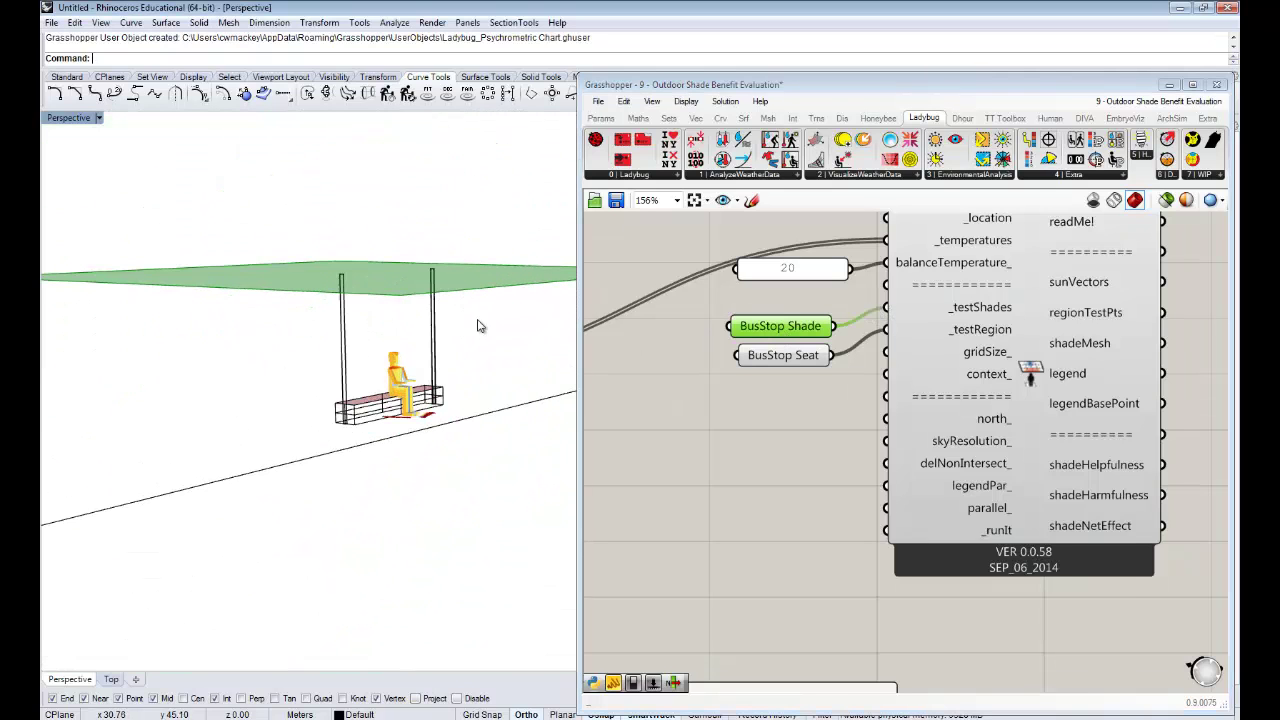
{"action": "left_click", "coordinate": [782, 421]}
Review the descriptions of the shade evaluator's balanceTemperature_ and _location inputs.
{"action": "right_click_drag", "start_coordinate": [812, 378], "coordinate": [859, 482]}
{"action": "left_click_drag", "start_coordinate": [860, 486], "coordinate": [823, 418]}
{"action": "right_click_drag", "start_coordinate": [813, 482], "coordinate": [729, 449]}
{"action": "left_click", "coordinate": [791, 489]}
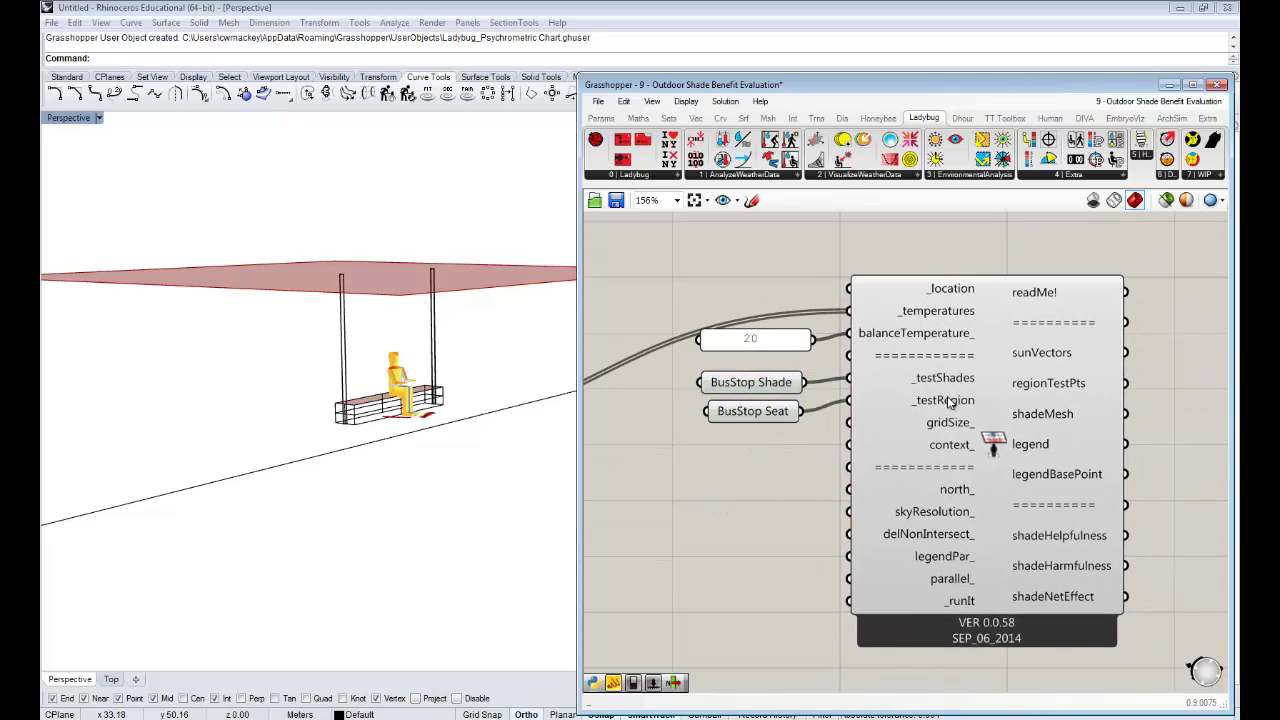
{"action": "mouse_move", "coordinate": [937, 342]}
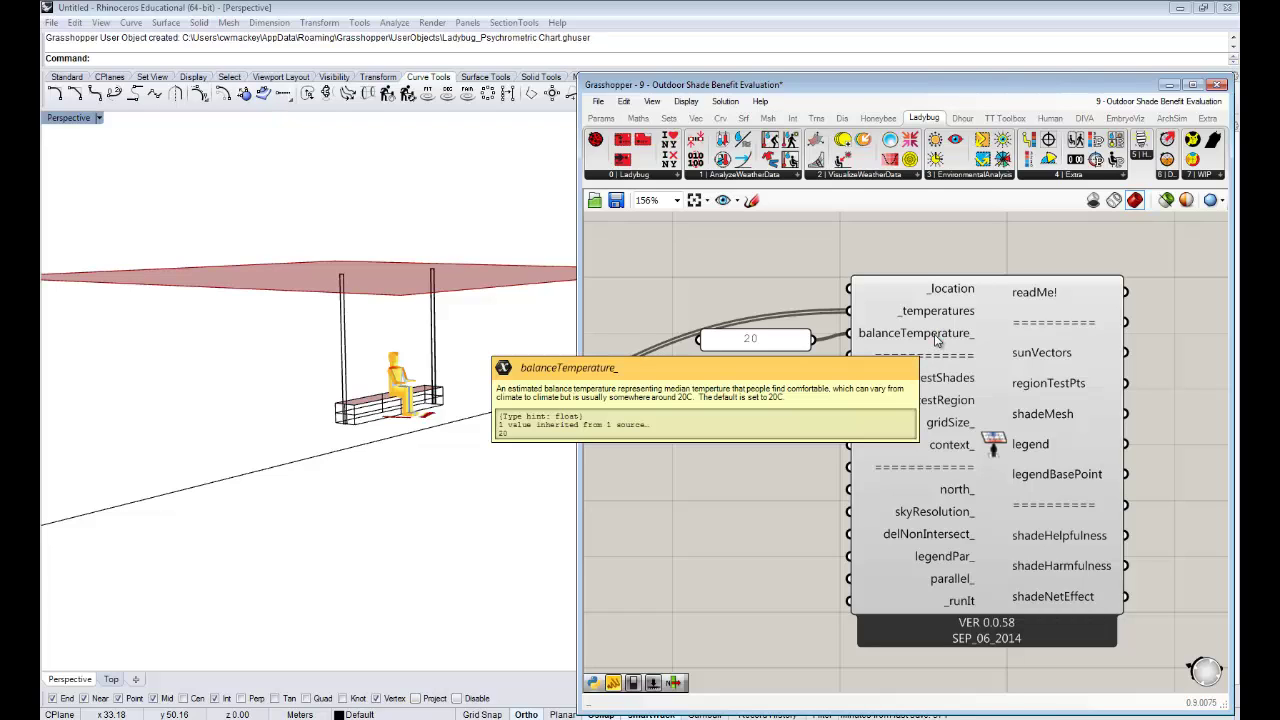
{"action": "mouse_move", "coordinate": [921, 340]}
{"action": "right_mouse_down"}
{"action": "mouse_move", "coordinate": [895, 336]}
{"action": "mouse_move", "coordinate": [917, 332]}
{"action": "right_mouse_up"}
{"action": "mouse_move", "coordinate": [944, 325]}
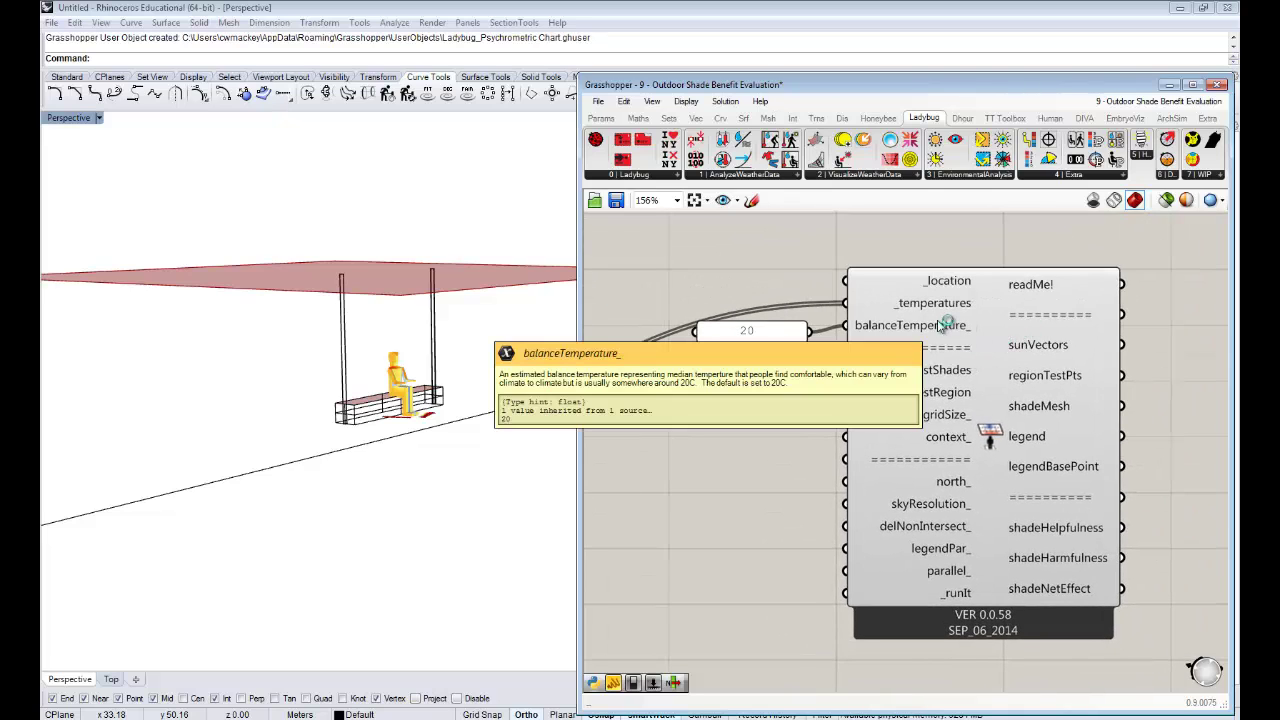
{"action": "right_click_drag", "start_coordinate": [810, 306], "coordinate": [786, 294]}
{"action": "right_click_drag", "start_coordinate": [923, 376], "coordinate": [957, 418]}
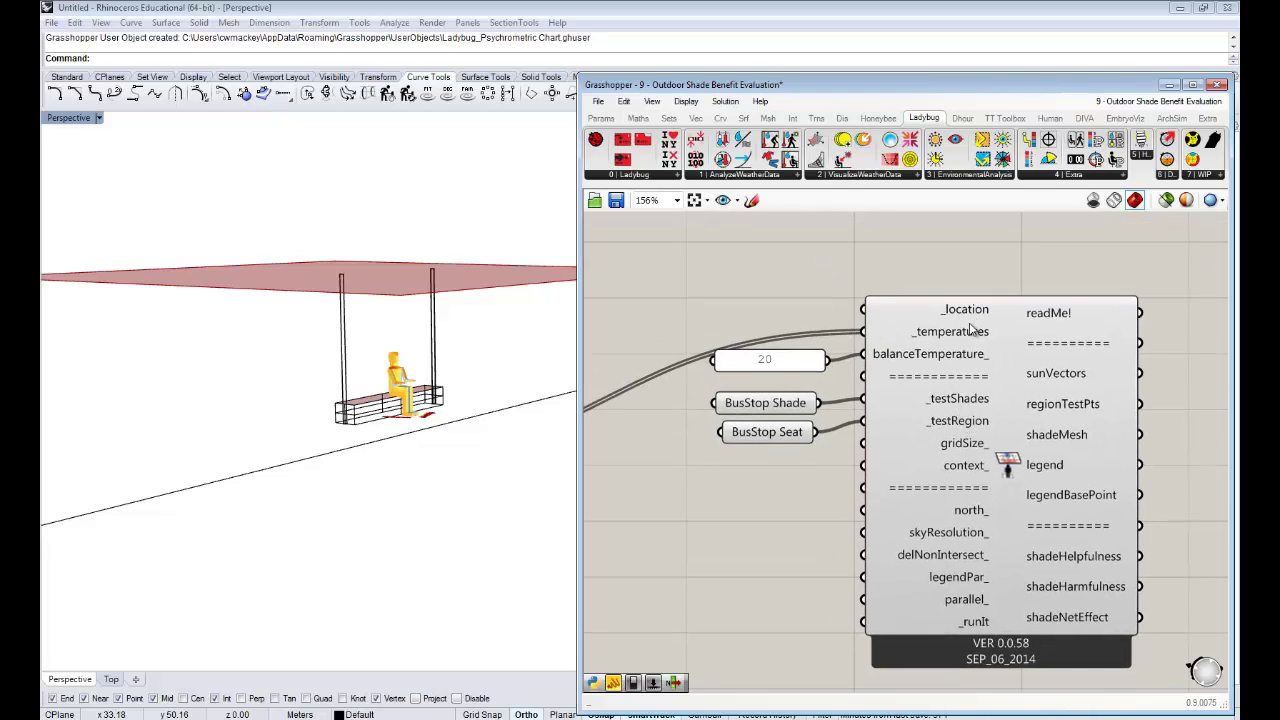
{"action": "mouse_move", "coordinate": [978, 321]}
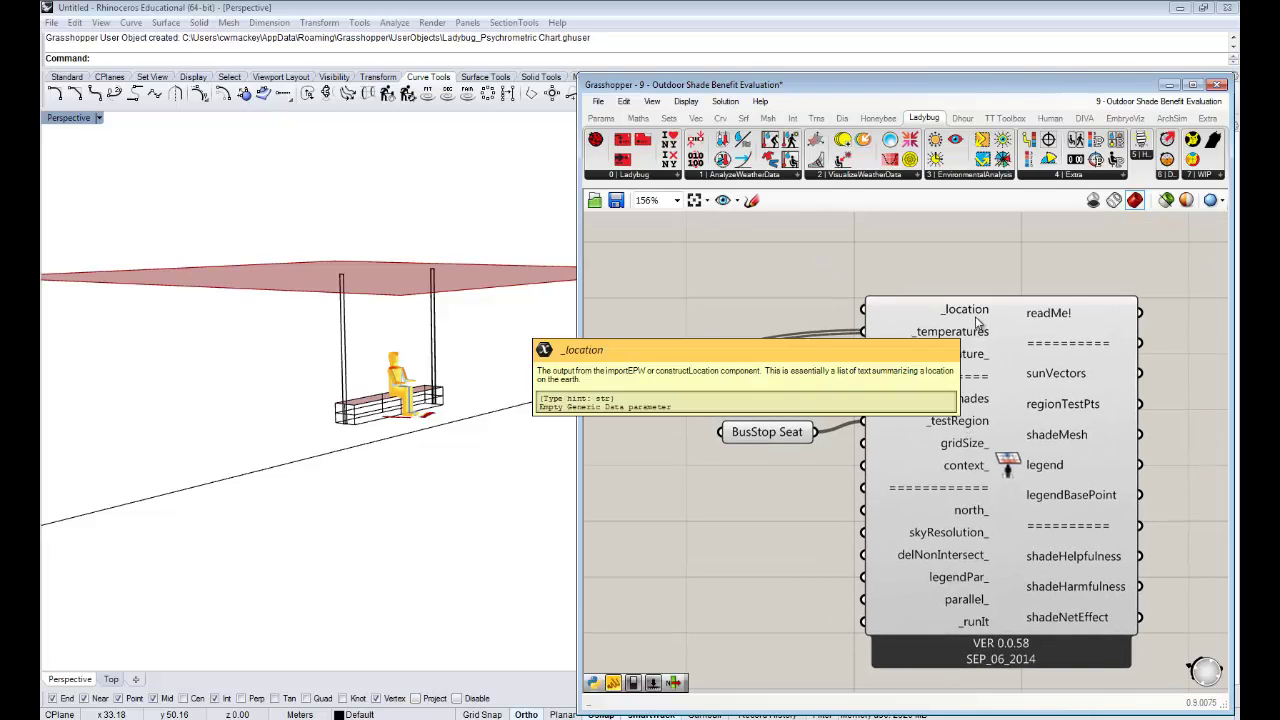
{"action": "right_click_drag", "start_coordinate": [866, 370], "coordinate": [1067, 430]}
{"action": "scroll", "coordinate": [1042, 408], "scroll_direction": "down", "scroll_amount": 3}
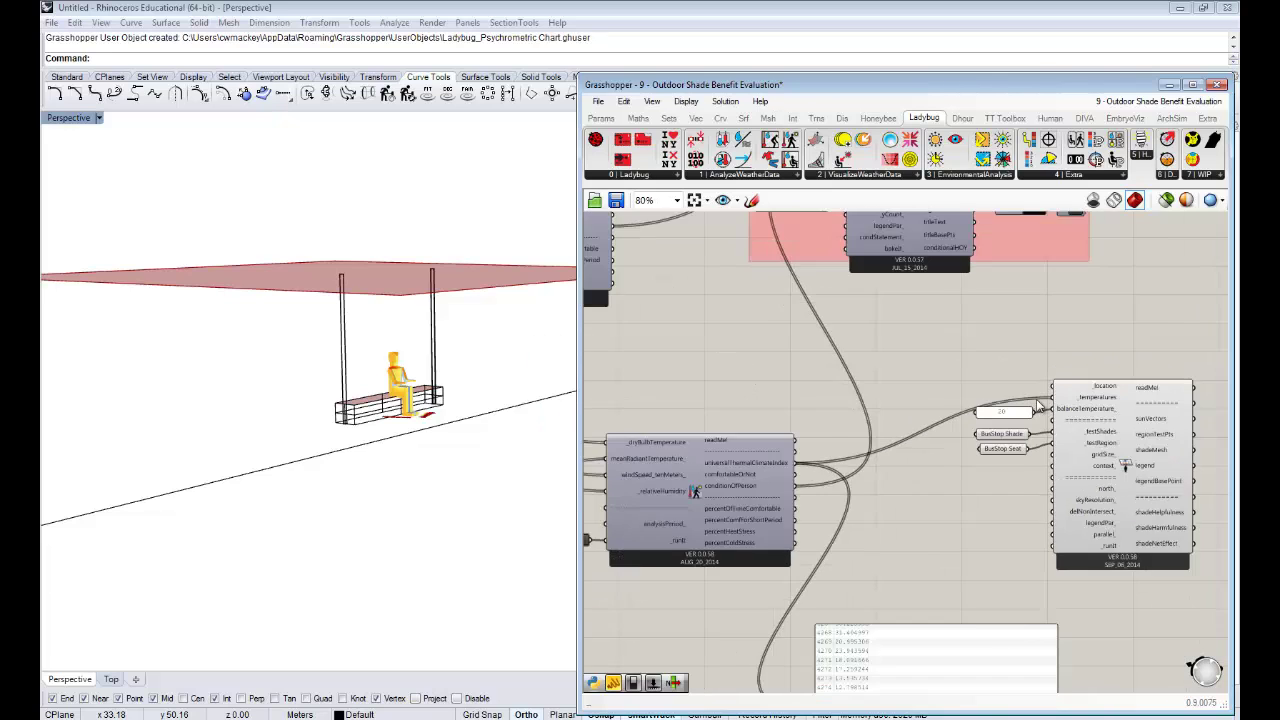
{"action": "scroll", "coordinate": [1044, 404], "scroll_direction": "up", "scroll_amount": 2}
{"action": "scroll", "coordinate": [1084, 395], "scroll_direction": "up", "scroll_amount": 3}
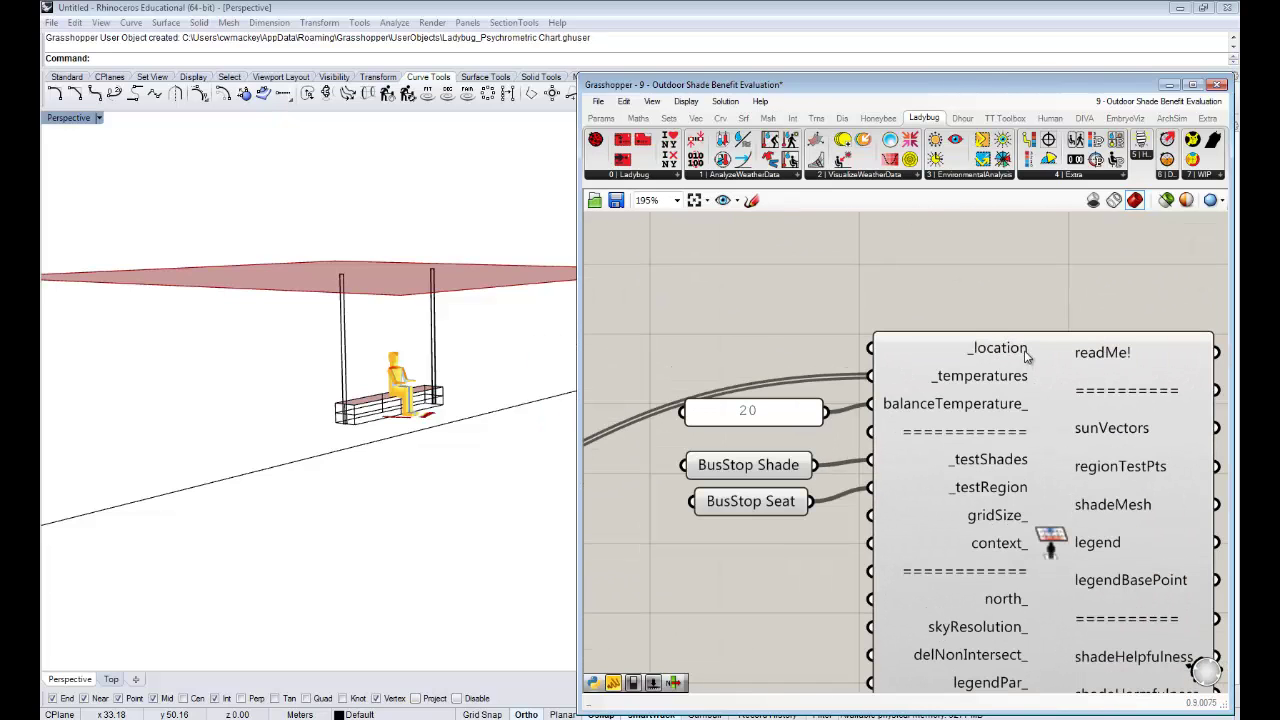
{"action": "mouse_move", "coordinate": [1025, 353]}
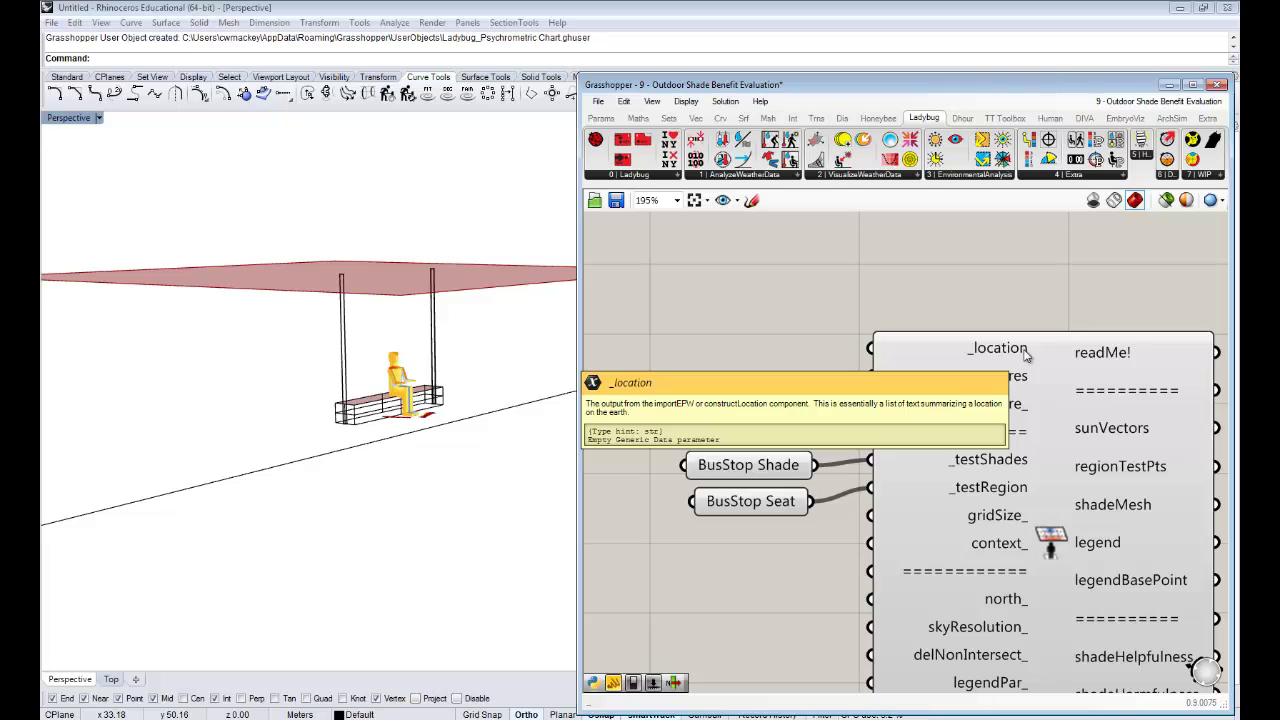
Examine the bench surface by highlighting BusStop Seat in the model, and narrow the panel containing 20.
{"action": "right_click_drag", "start_coordinate": [394, 438], "coordinate": [476, 402]}
{"action": "scroll", "coordinate": [383, 408], "scroll_direction": "up", "scroll_amount": 5}
{"action": "scroll", "coordinate": [372, 405], "scroll_direction": "down", "scroll_amount": 4}
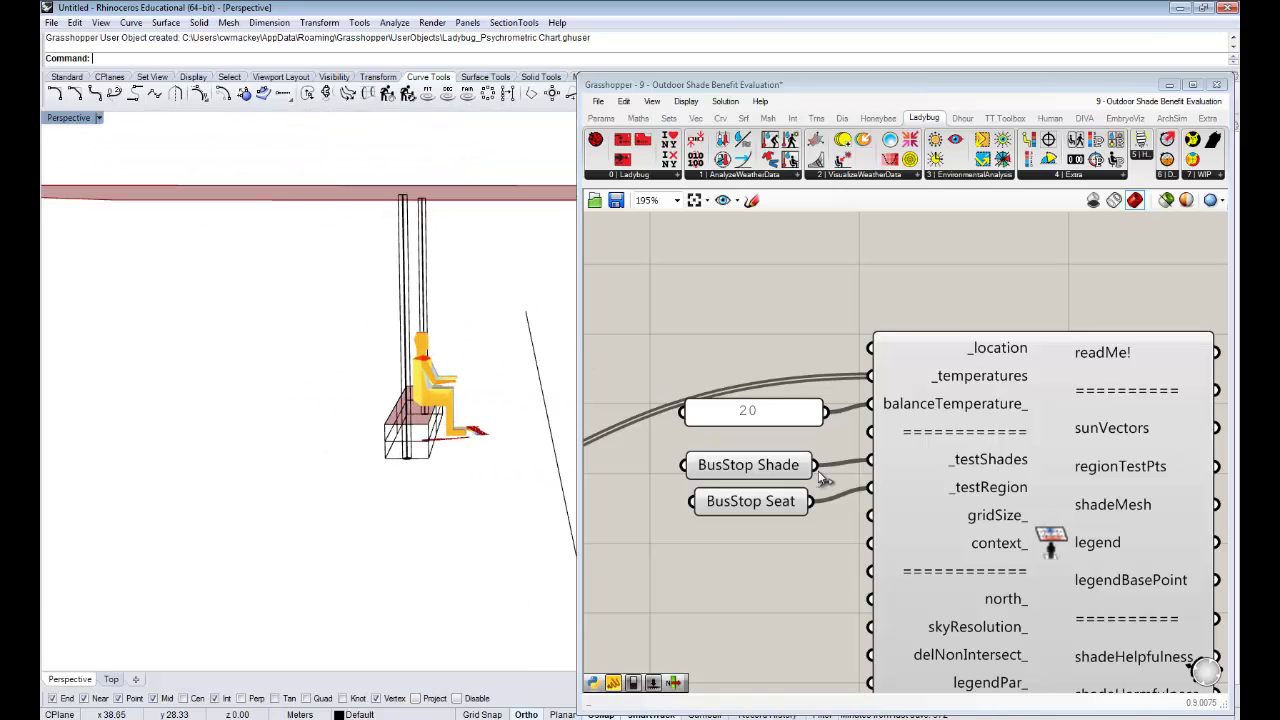
{"action": "left_click", "coordinate": [764, 507]}
{"action": "right_click_drag", "start_coordinate": [463, 447], "coordinate": [367, 293]}
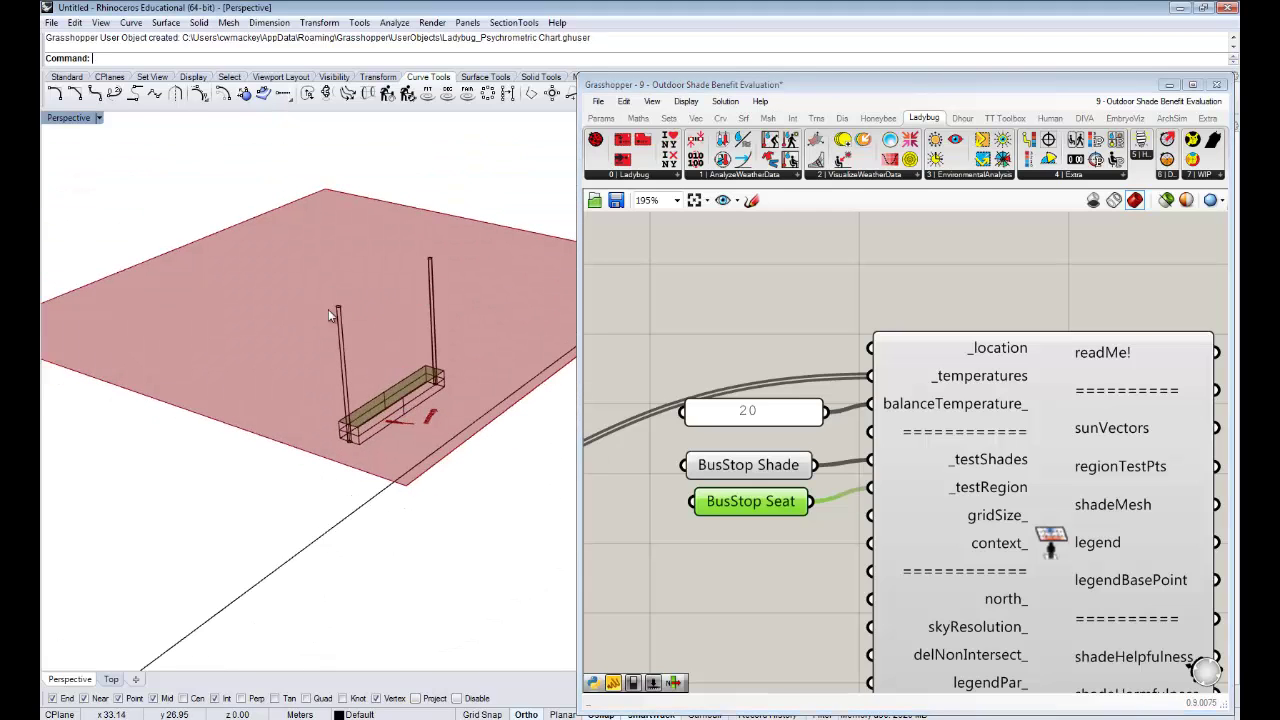
{"action": "right_click_drag", "start_coordinate": [425, 494], "coordinate": [454, 432]}
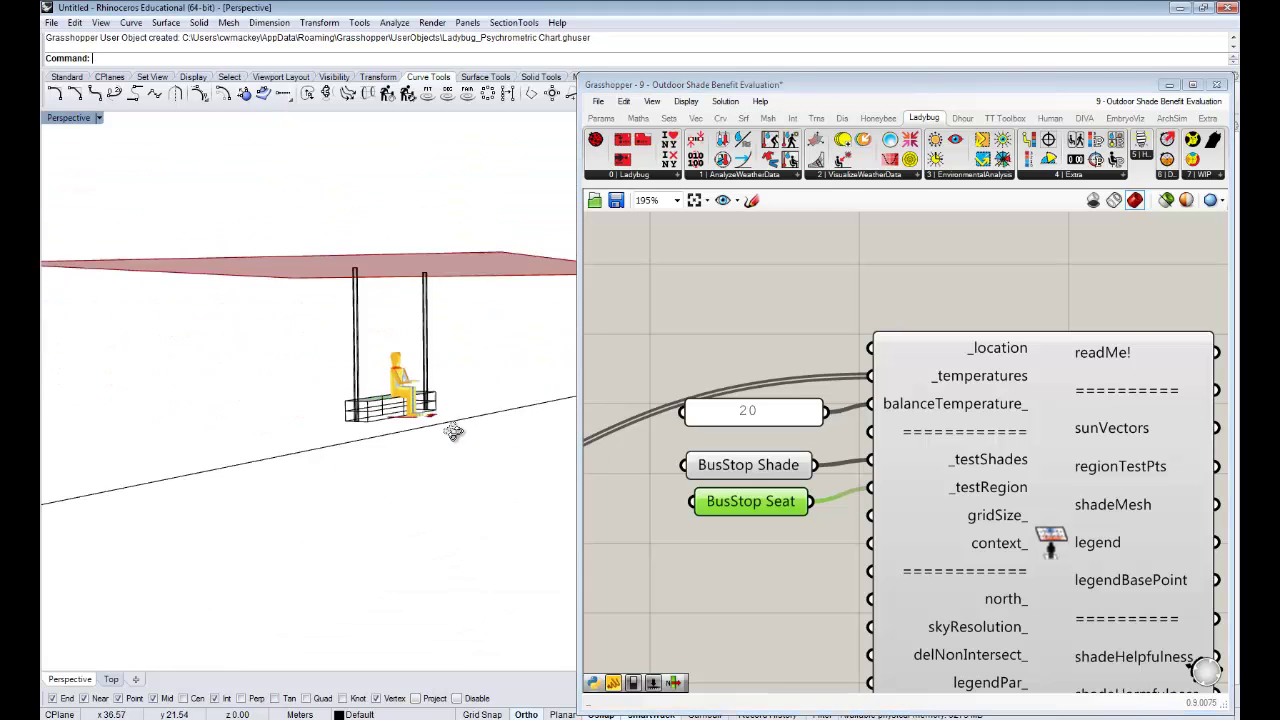
{"action": "scroll", "coordinate": [406, 395], "scroll_direction": "up", "scroll_amount": 8}
{"action": "left_click", "coordinate": [710, 522]}
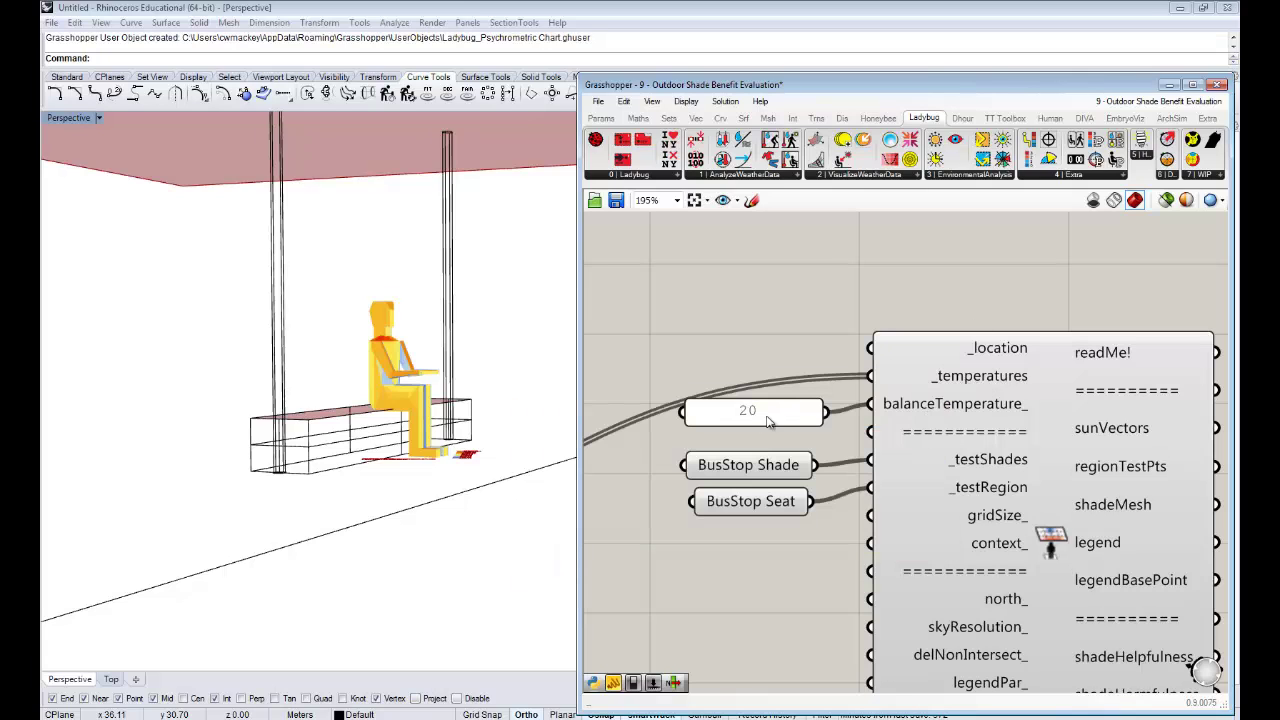
{"action": "left_click_drag", "start_coordinate": [688, 403], "coordinate": [718, 405]}
Examine the seated figure on the bench and its position beneath the canopy.
{"action": "right_click_drag", "start_coordinate": [433, 352], "coordinate": [434, 414]}
{"action": "scroll", "coordinate": [416, 437], "scroll_direction": "down", "scroll_amount": 6}
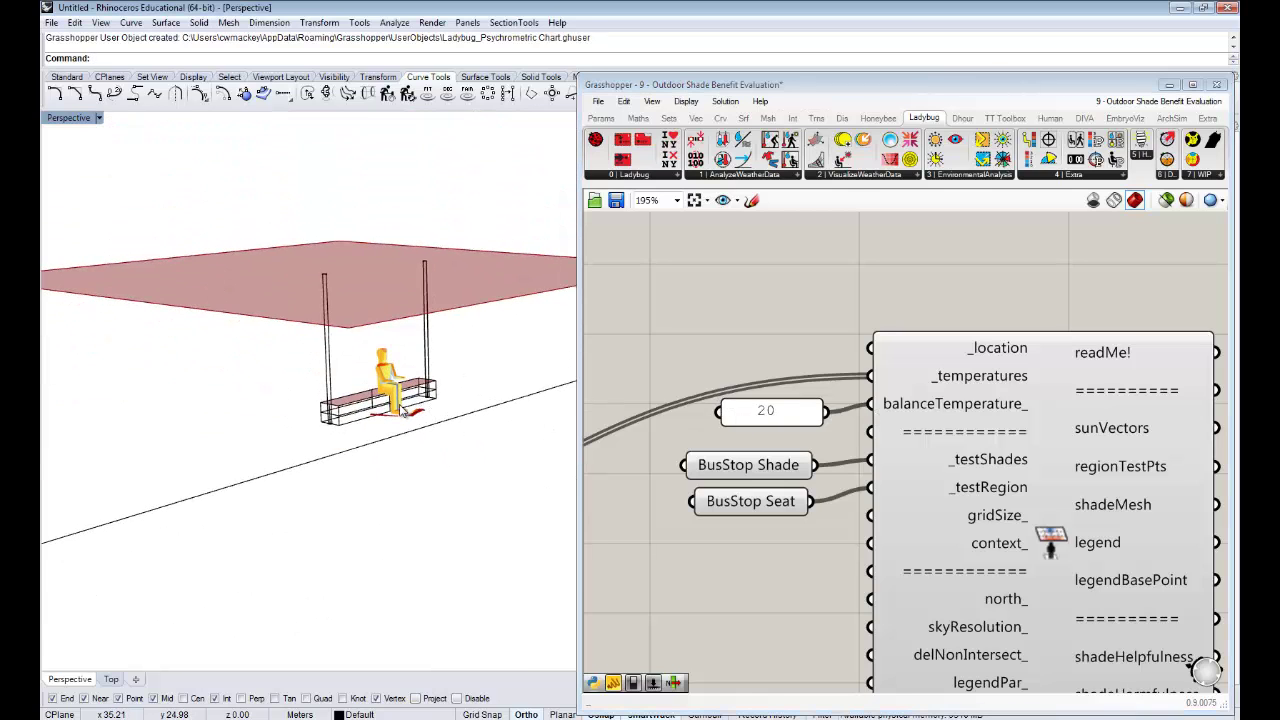
{"action": "scroll", "coordinate": [403, 410], "scroll_direction": "up", "scroll_amount": 3}
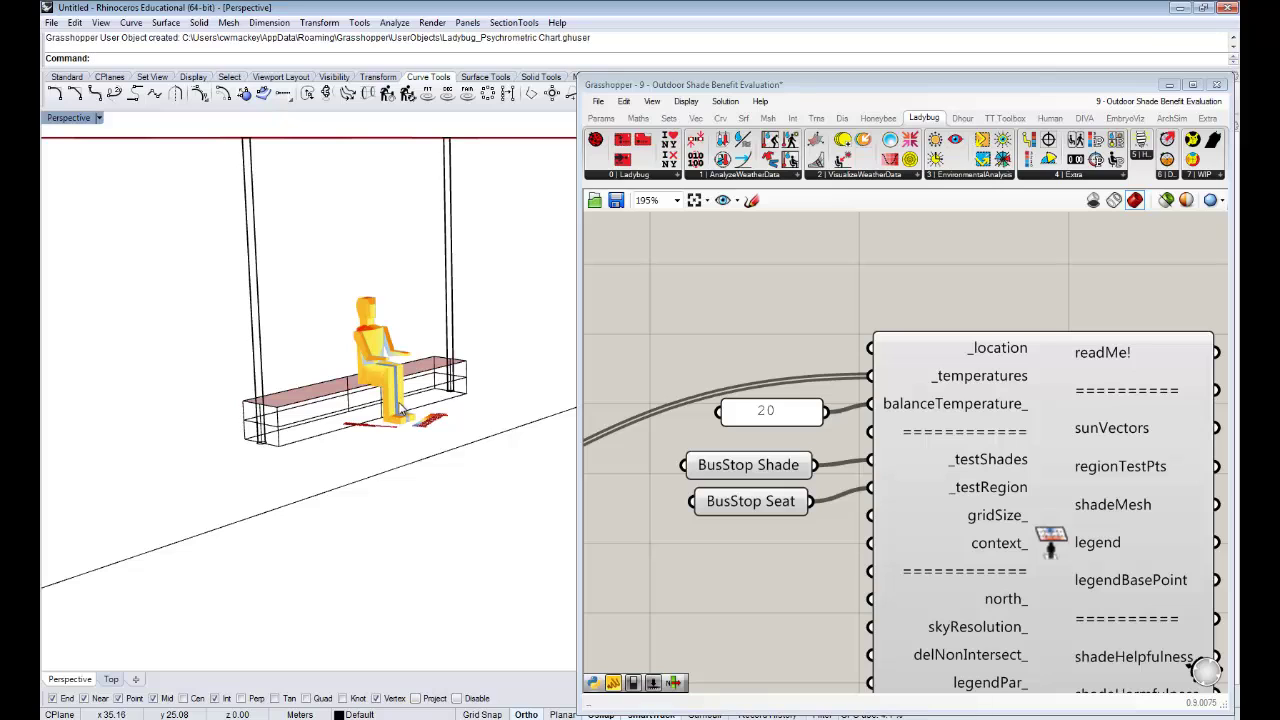
{"action": "mouse_move", "coordinate": [386, 308]}
{"action": "right_mouse_down"}
{"action": "mouse_move", "coordinate": [403, 340]}
{"action": "mouse_move", "coordinate": [406, 317]}
{"action": "right_mouse_up"}
{"action": "scroll", "coordinate": [399, 323], "scroll_direction": "down", "scroll_amount": 5}
{"action": "scroll", "coordinate": [408, 332], "scroll_direction": "up", "scroll_amount": 3}
{"action": "scroll", "coordinate": [413, 337], "scroll_direction": "up", "scroll_amount": 2}
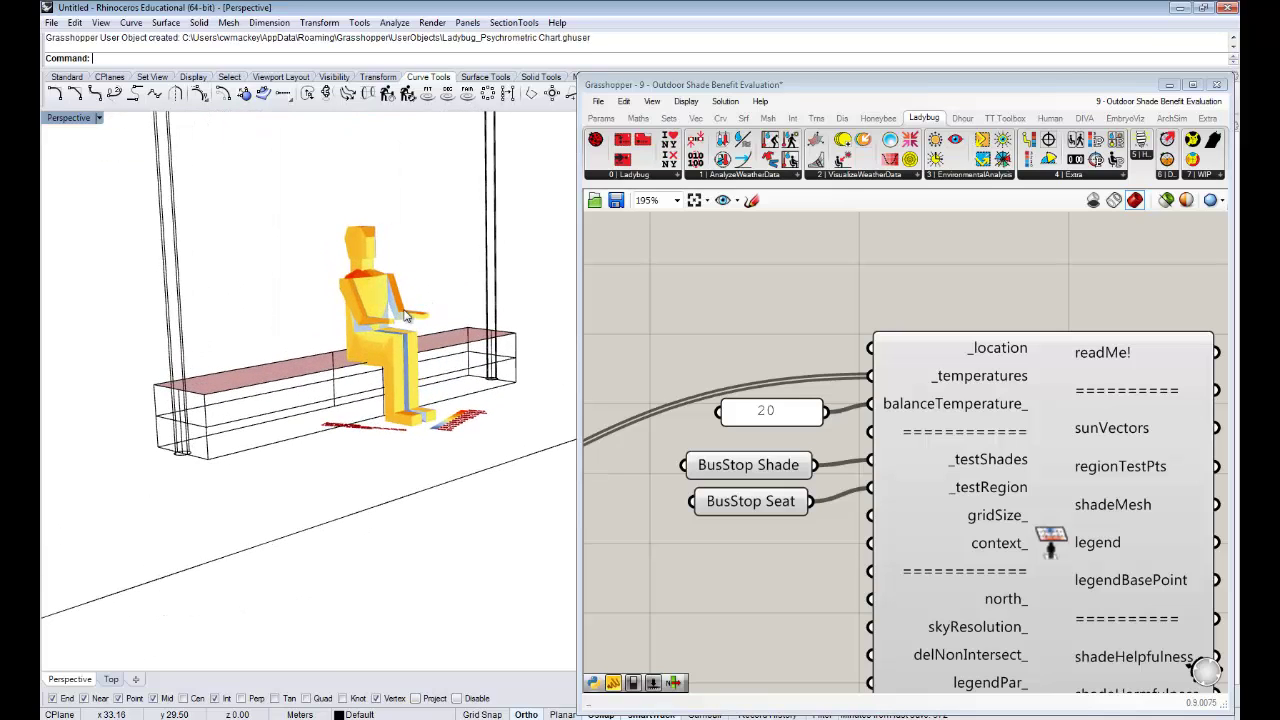
{"action": "right_click_drag", "start_coordinate": [398, 312], "coordinate": [404, 306]}
Connect the location output of the EPW weather file component to the shade evaluator's _location input.
{"action": "scroll", "coordinate": [898, 394], "scroll_direction": "down", "scroll_amount": 3}
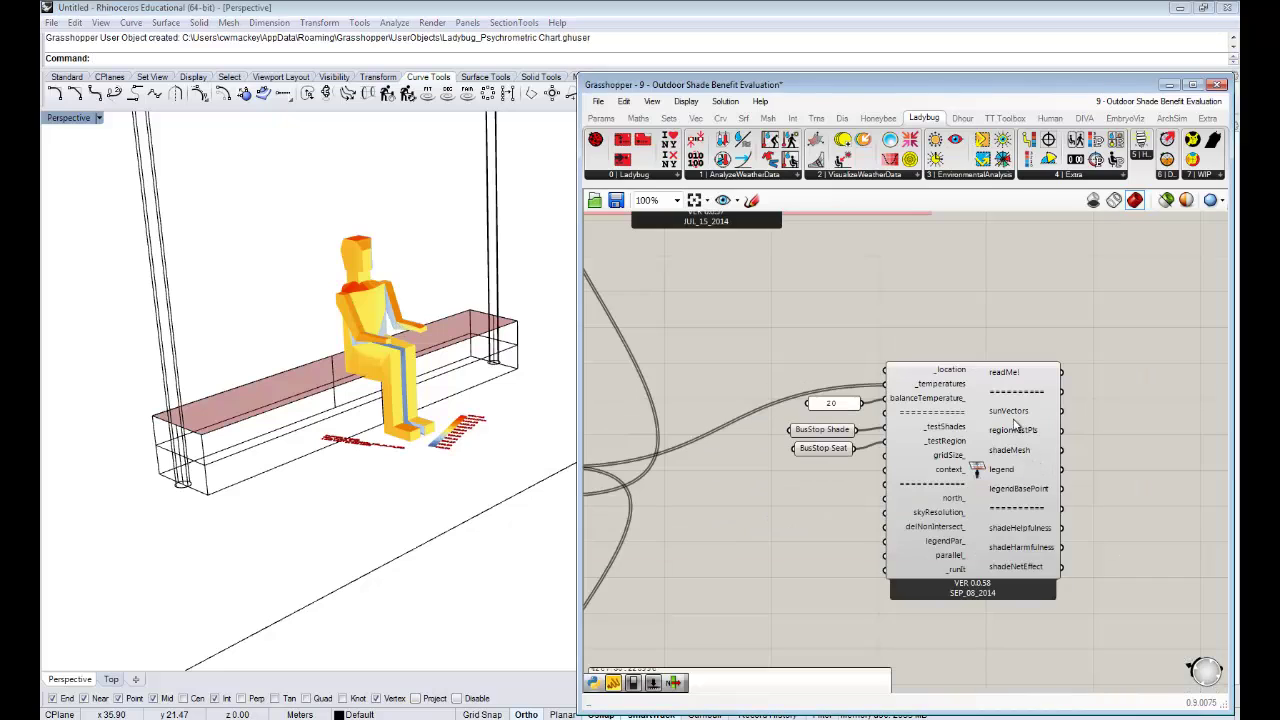
{"action": "scroll", "coordinate": [990, 362], "scroll_direction": "down", "scroll_amount": 5}
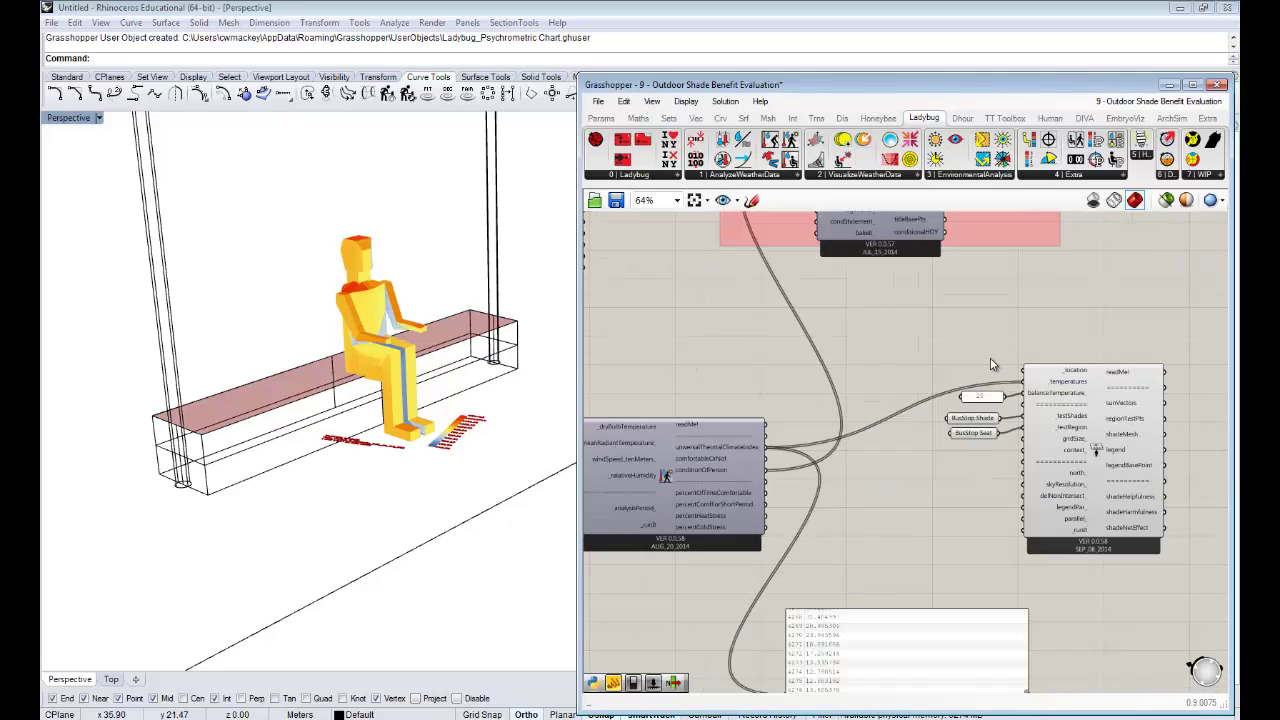
{"action": "scroll", "coordinate": [688, 312], "scroll_direction": "up", "scroll_amount": 5}
{"action": "right_click_drag", "start_coordinate": [978, 308], "coordinate": [813, 315]}
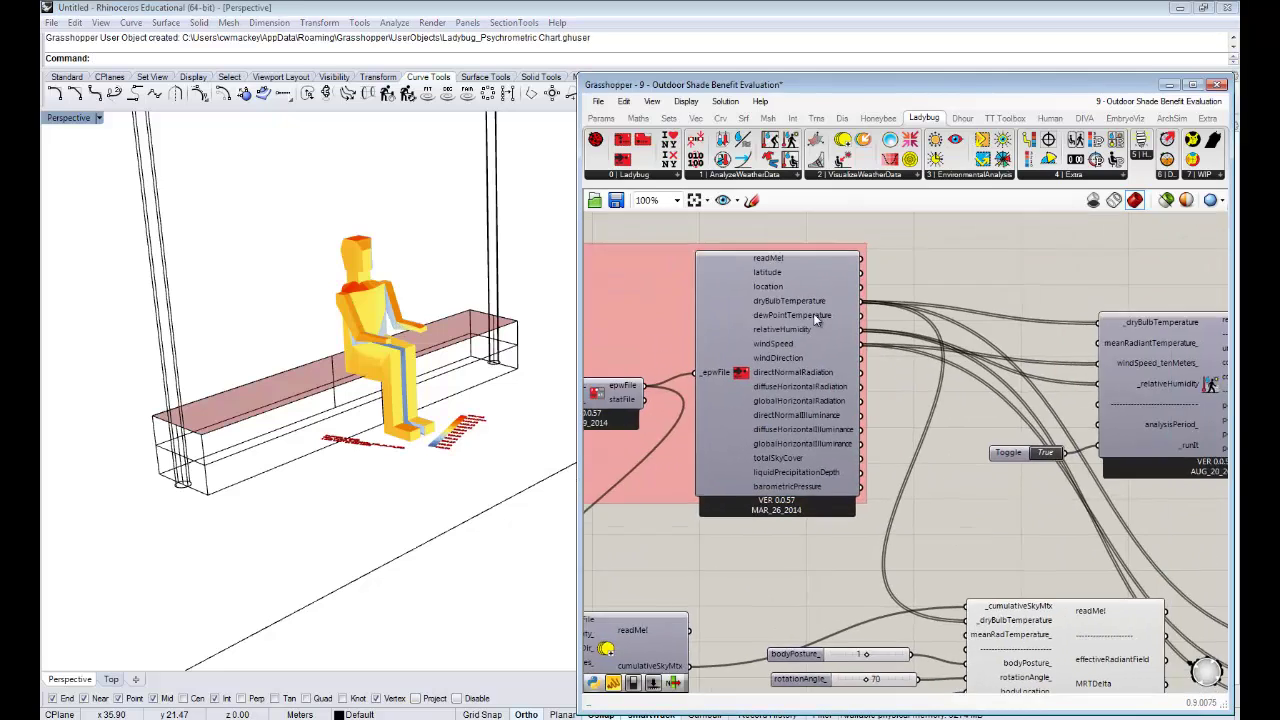
{"action": "scroll", "coordinate": [818, 374], "scroll_direction": "up", "scroll_amount": 3}
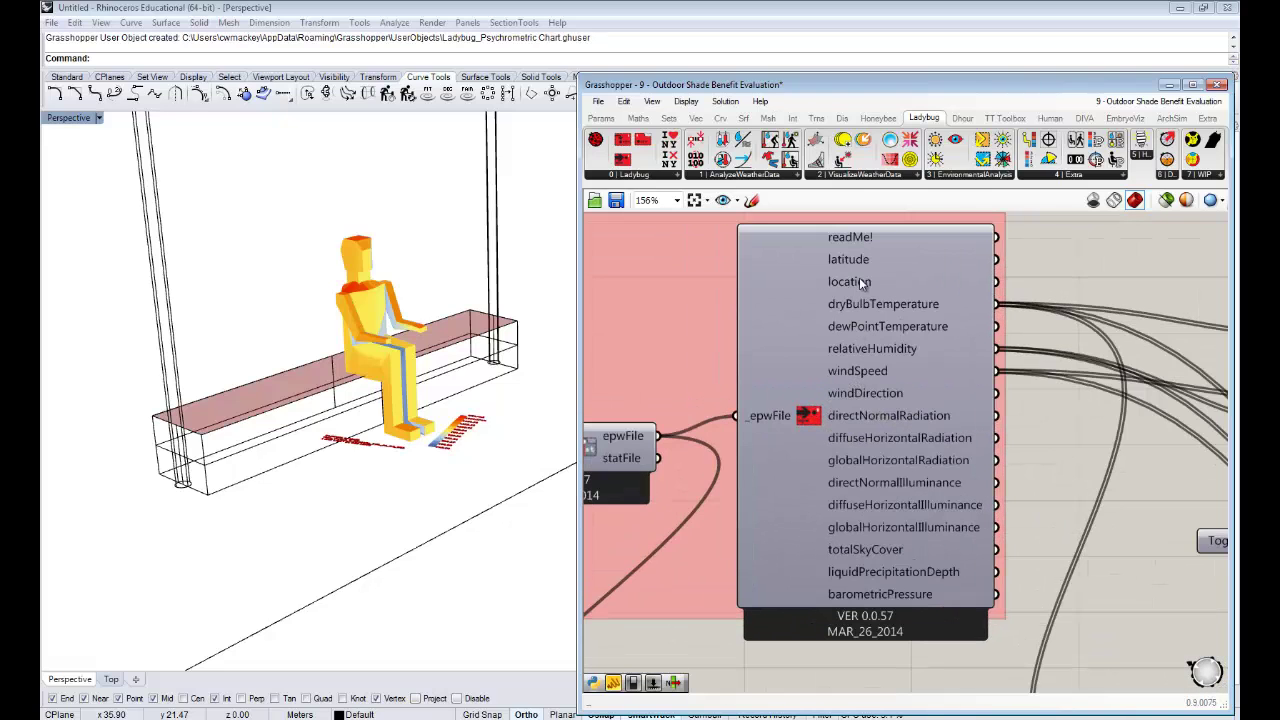
{"action": "mouse_move", "coordinate": [860, 281]}
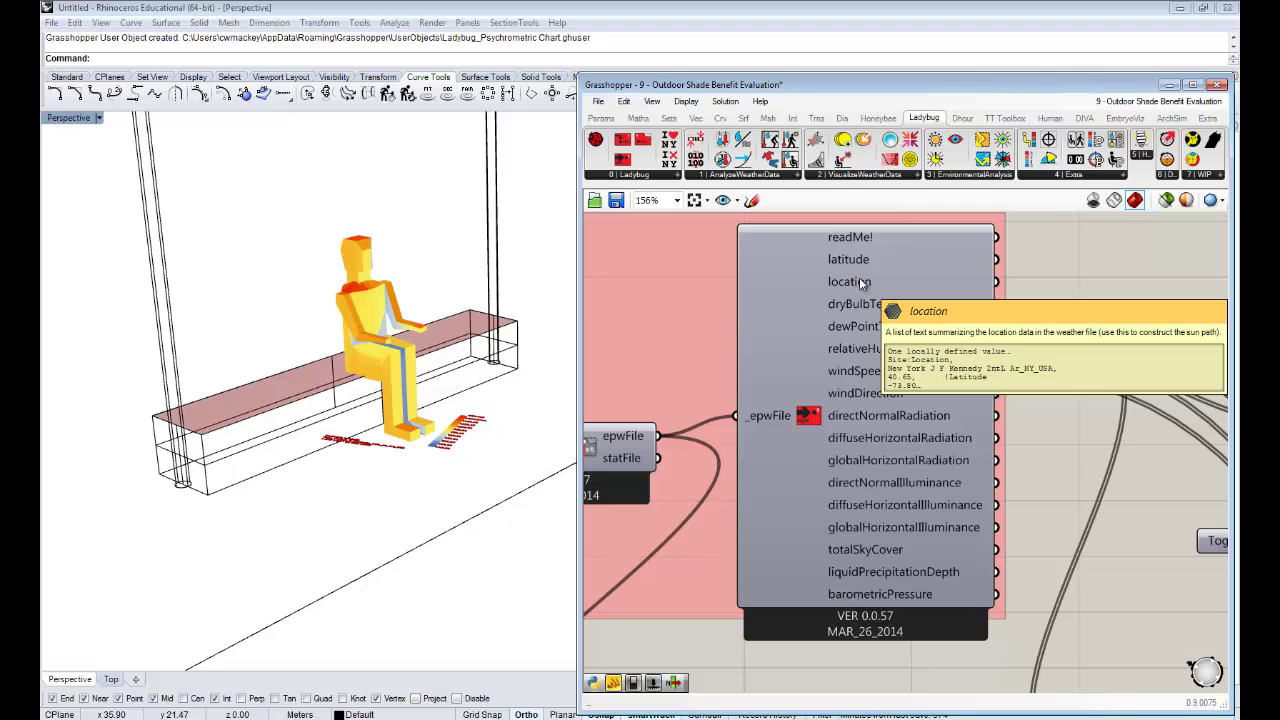
{"action": "right_click_drag", "start_coordinate": [1021, 288], "coordinate": [853, 289]}
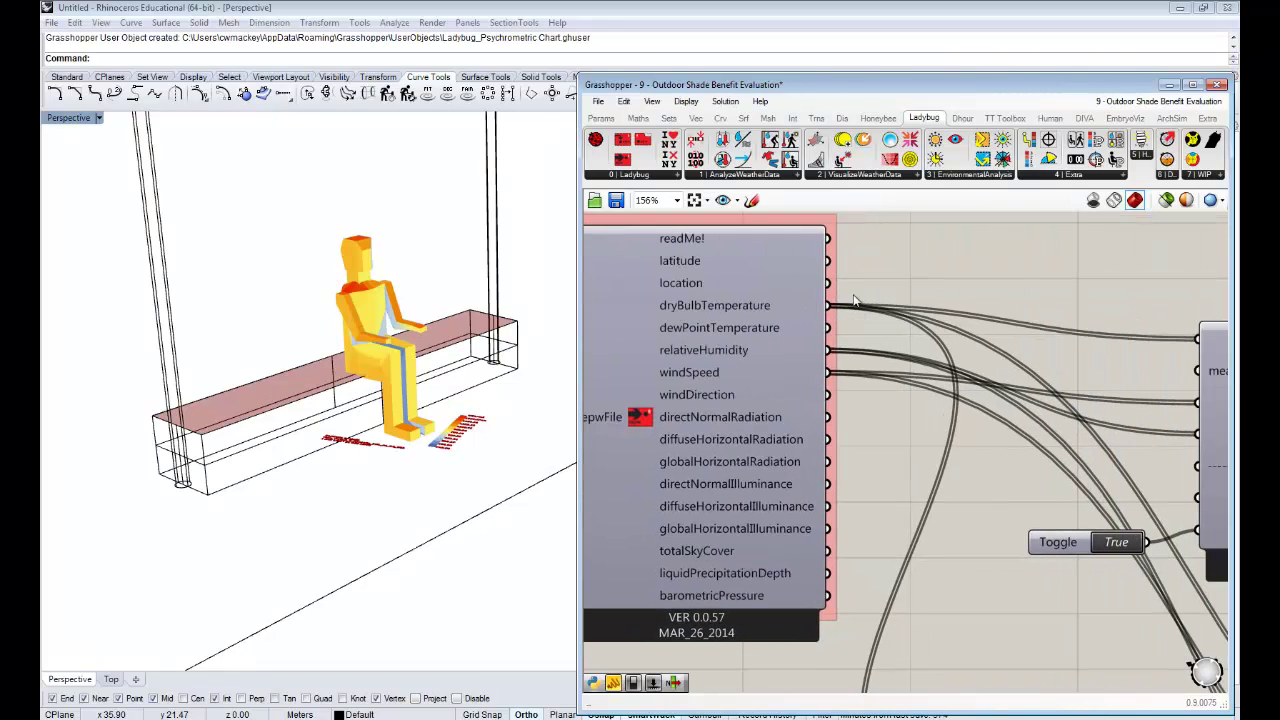
{"action": "scroll", "coordinate": [848, 288], "scroll_direction": "down", "scroll_amount": 8}
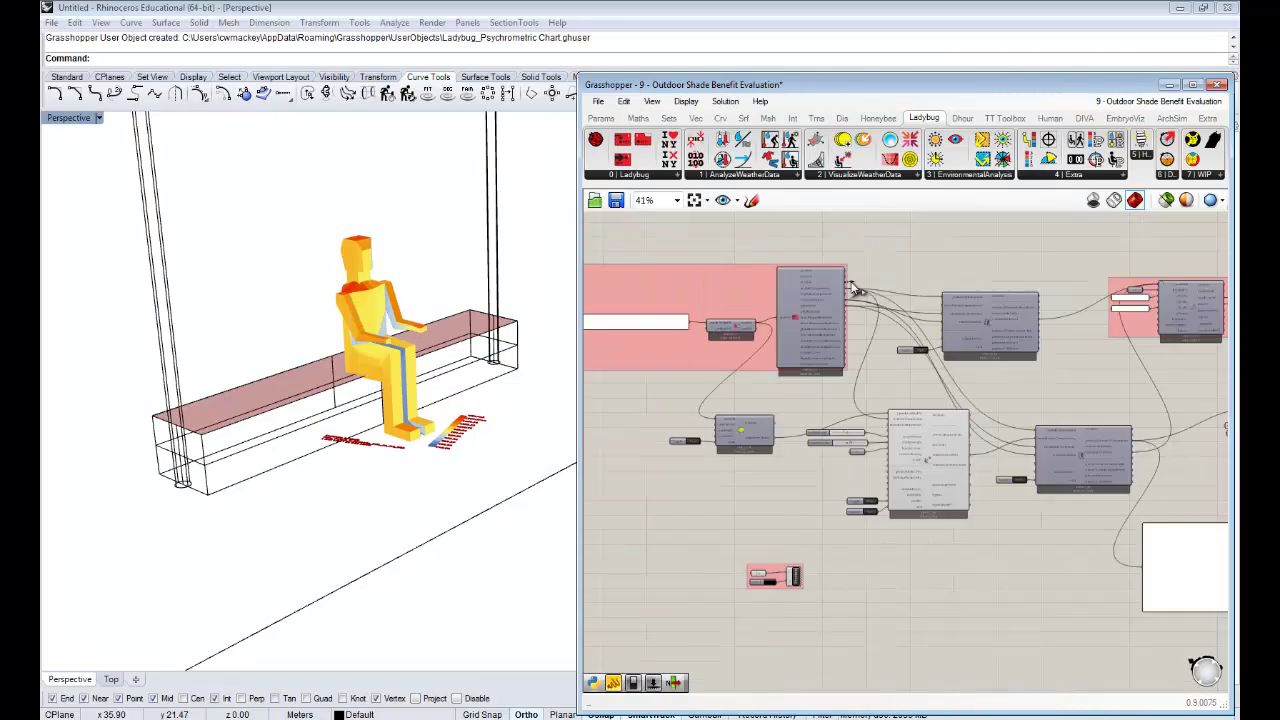
{"action": "left_click_drag", "start_coordinate": [851, 289], "coordinate": [1034, 356]}
{"action": "scroll", "coordinate": [1057, 334], "scroll_direction": "up", "scroll_amount": 6}
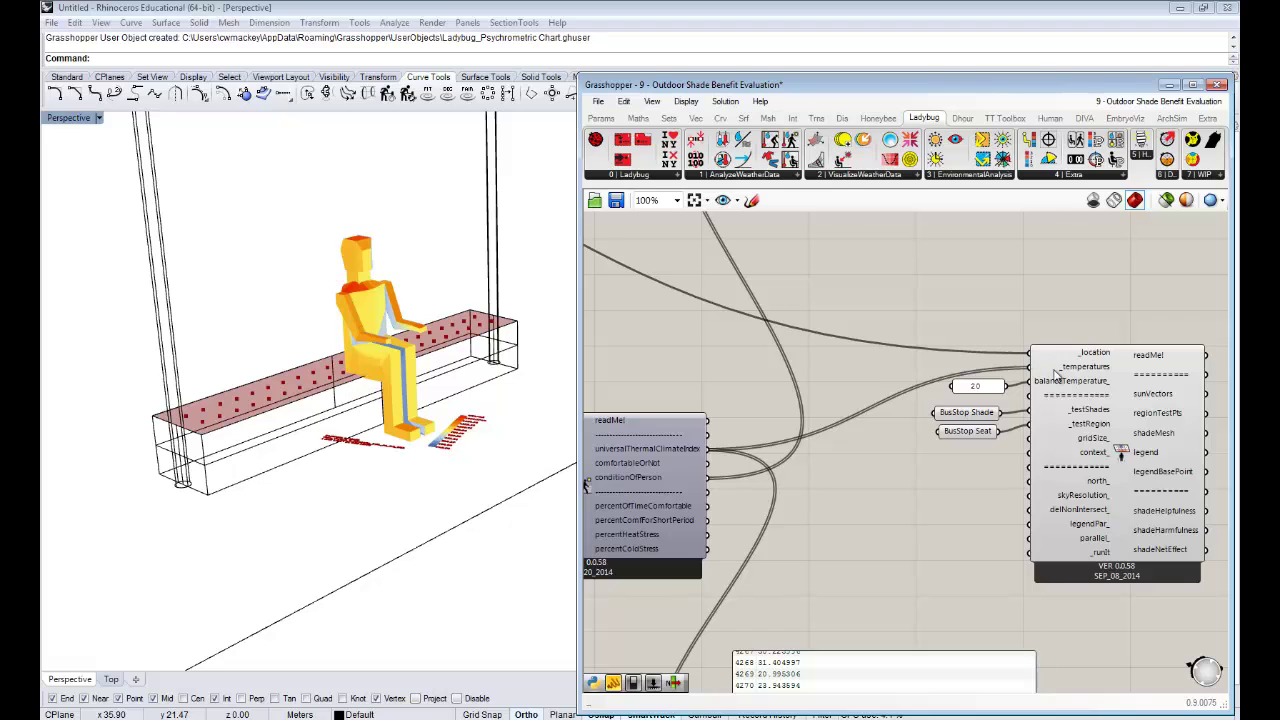
Examine the test points on the bench surface and the gridded canopy above it in the model.
{"action": "right_click_drag", "start_coordinate": [173, 458], "coordinate": [309, 407]}
{"action": "scroll", "coordinate": [374, 384], "scroll_direction": "up", "scroll_amount": 6}
{"action": "right_click_drag", "start_coordinate": [382, 392], "coordinate": [445, 390]}
{"action": "scroll", "coordinate": [418, 394], "scroll_direction": "down", "scroll_amount": 5}
{"action": "scroll", "coordinate": [347, 400], "scroll_direction": "down", "scroll_amount": 8}
{"action": "scroll", "coordinate": [352, 400], "scroll_direction": "down", "scroll_amount": 3}
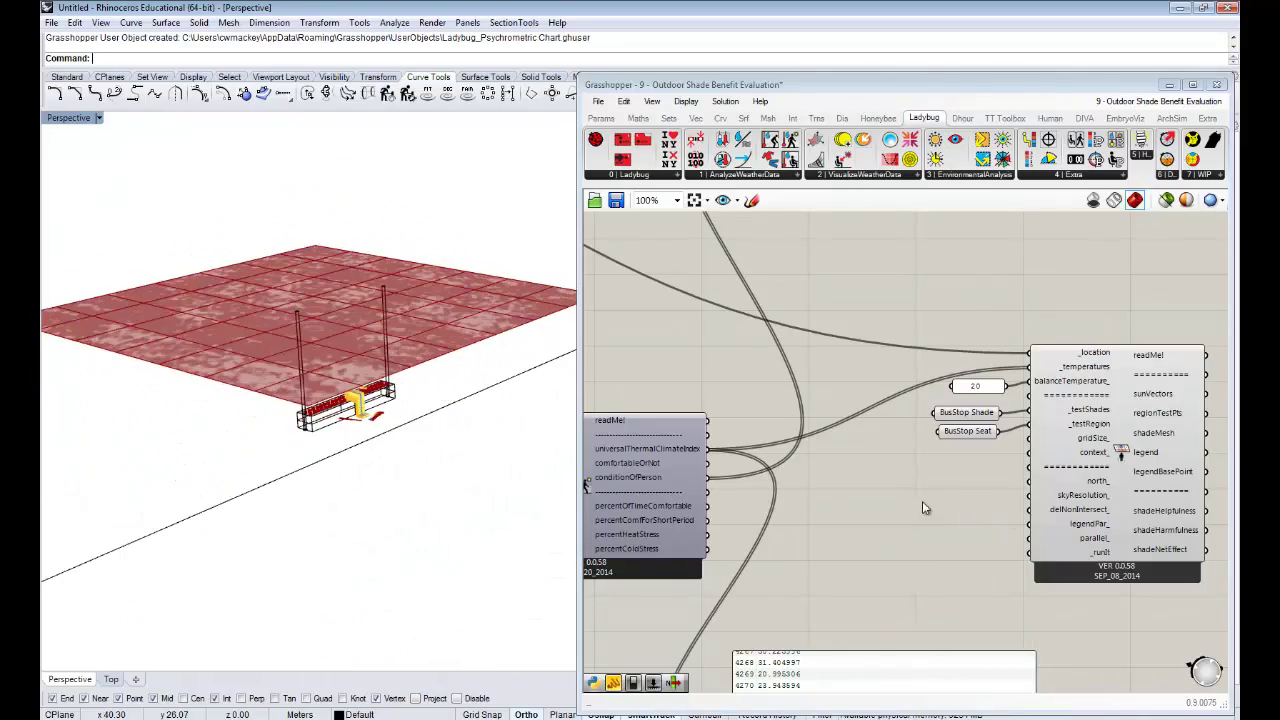
{"action": "right_click_drag", "start_coordinate": [922, 506], "coordinate": [783, 472]}
{"action": "right_click_drag", "start_coordinate": [357, 464], "coordinate": [368, 430]}
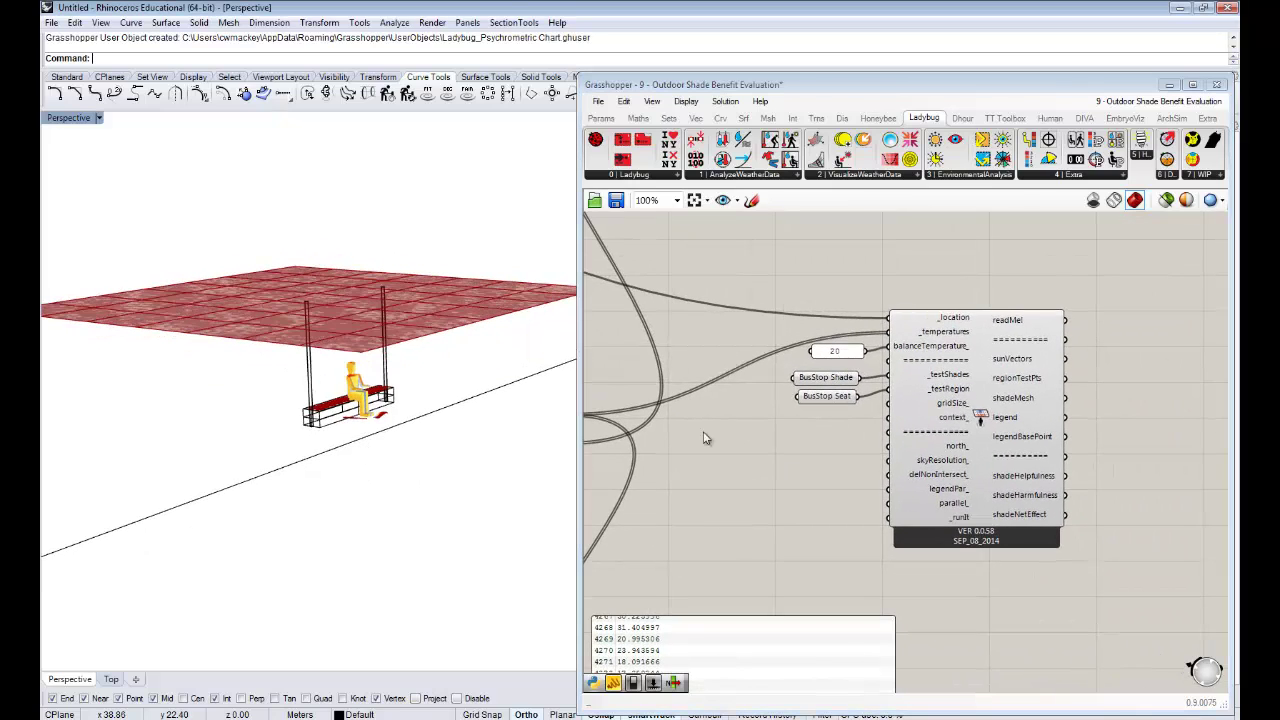
Turn off the preview of the BusStop Shade component and inspect the test points on the bench up close.
{"action": "left_click", "coordinate": [824, 380]}
{"action": "middle_click", "coordinate": [731, 375]}
{"action": "left_click", "coordinate": [768, 408]}
{"action": "right_click_drag", "start_coordinate": [391, 350], "coordinate": [333, 405]}
{"action": "scroll", "coordinate": [331, 405], "scroll_direction": "up", "scroll_amount": 6}
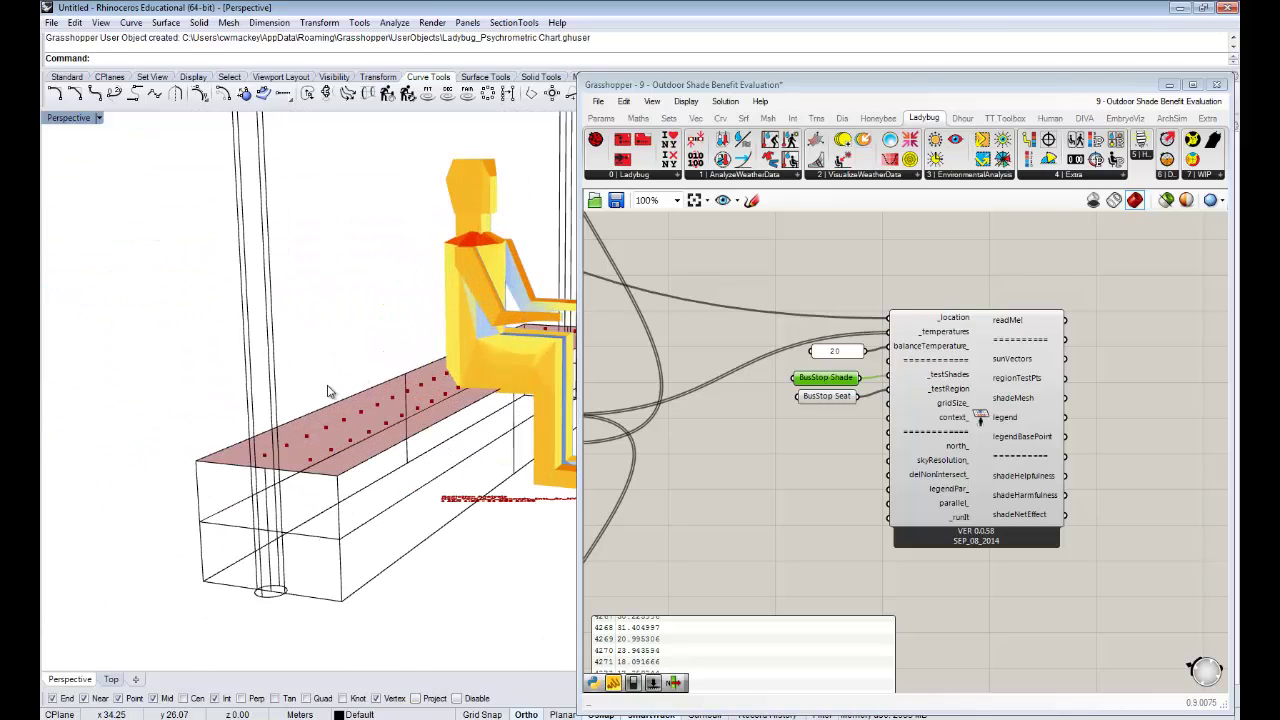
{"action": "right_click_drag", "start_coordinate": [446, 404], "coordinate": [419, 420]}
{"action": "scroll", "coordinate": [451, 401], "scroll_direction": "down", "scroll_amount": 4}
{"action": "left_click", "coordinate": [786, 428]}
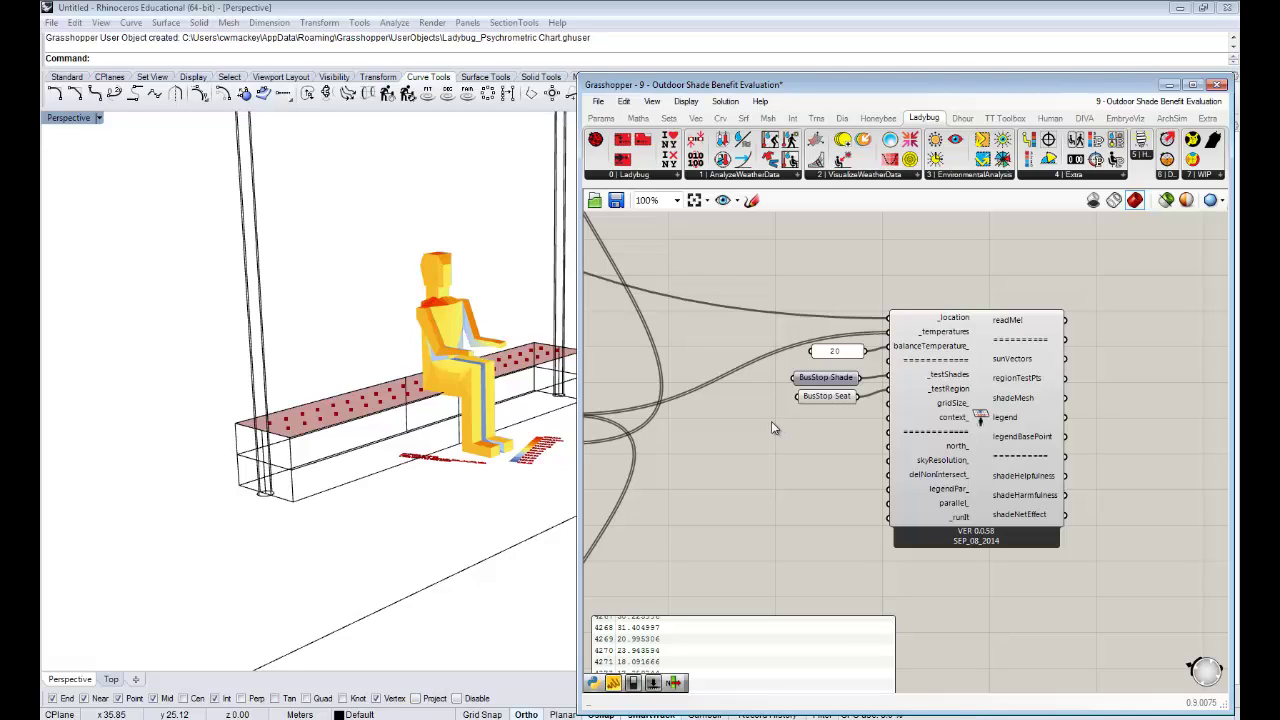
Review the BusStop Seat component and examine the test points along the bench beside the seated figure.
{"action": "mouse_move", "coordinate": [820, 403]}
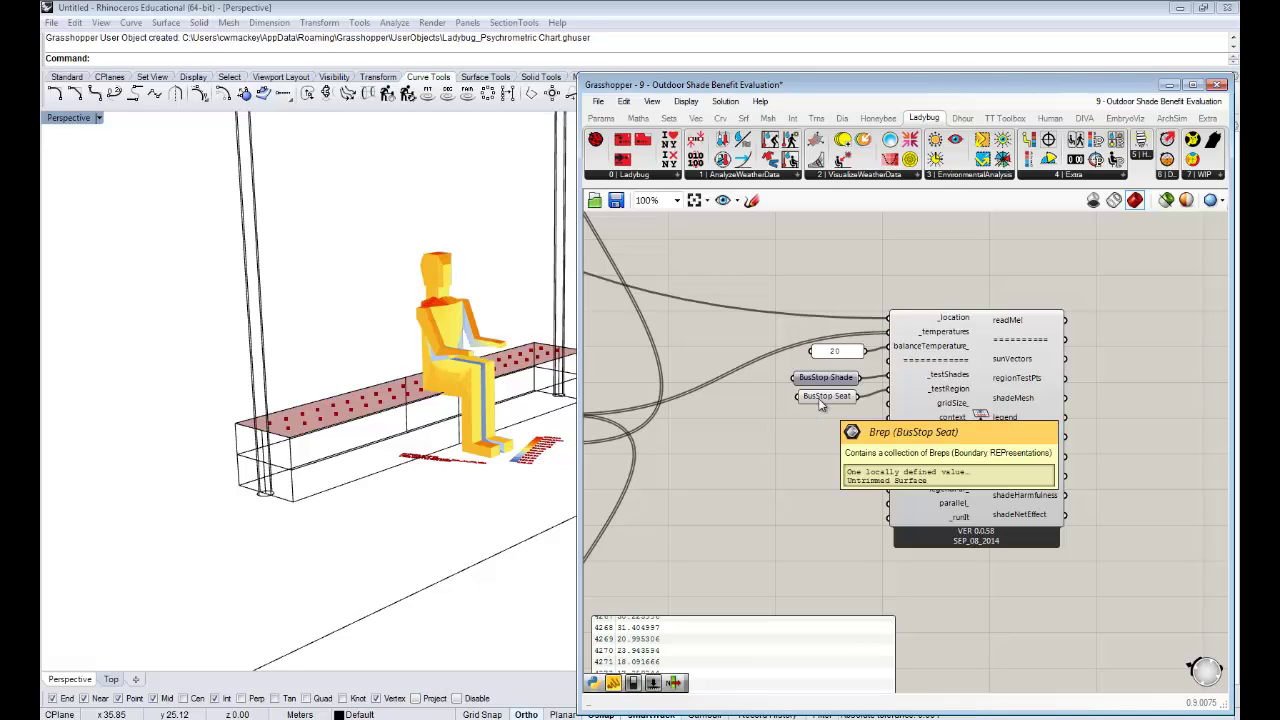
{"action": "right_click_drag", "start_coordinate": [470, 468], "coordinate": [420, 470]}
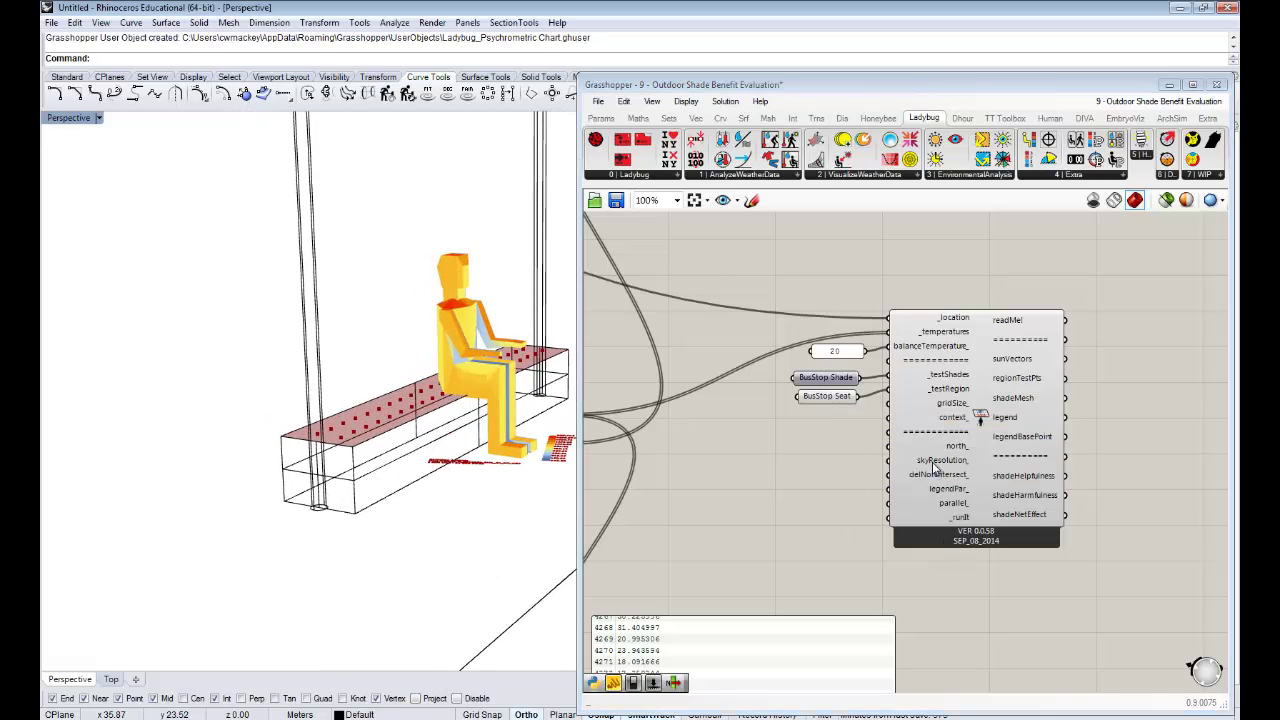
{"action": "right_click_drag", "start_coordinate": [362, 517], "coordinate": [345, 515]}
{"action": "scroll", "coordinate": [373, 423], "scroll_direction": "up", "scroll_amount": 3}
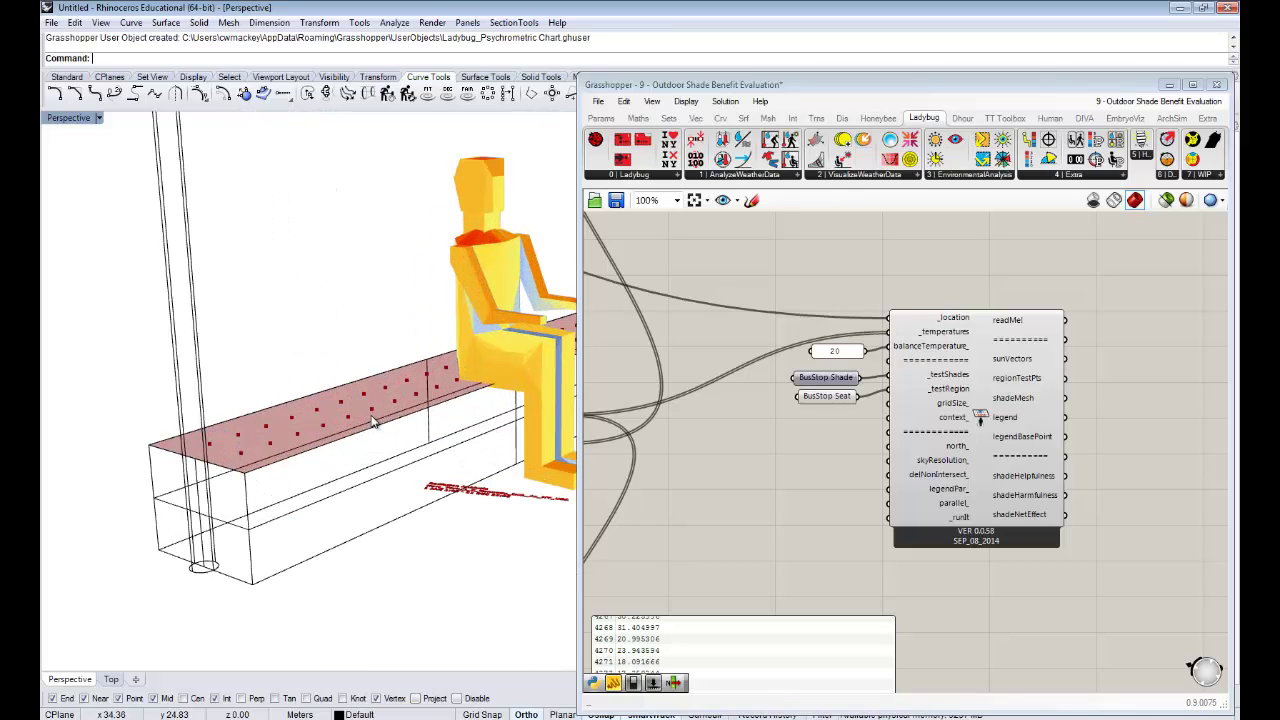
{"action": "right_click_drag", "start_coordinate": [386, 418], "coordinate": [328, 419]}
{"action": "scroll", "coordinate": [350, 424], "scroll_direction": "down", "scroll_amount": 10}
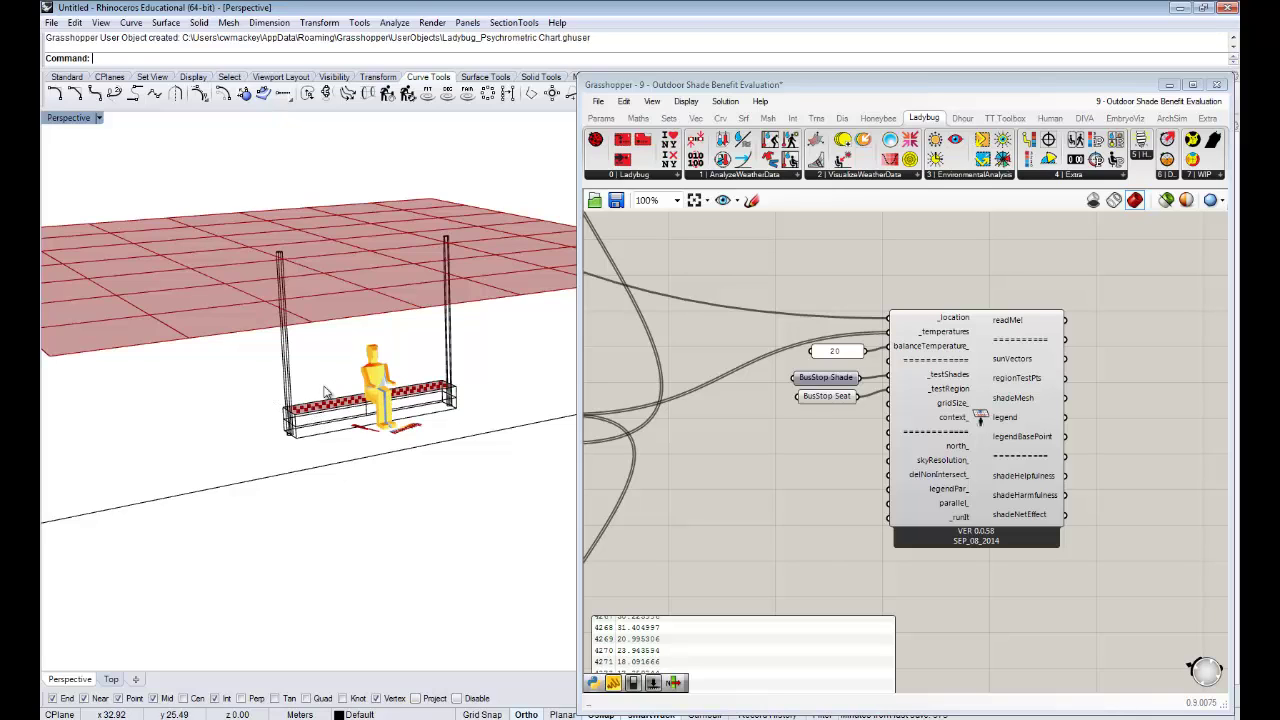
Examine the canopy's grid subdivisions from several angles, from the side and from above the bench.
{"action": "right_click_drag", "start_coordinate": [325, 392], "coordinate": [366, 441]}
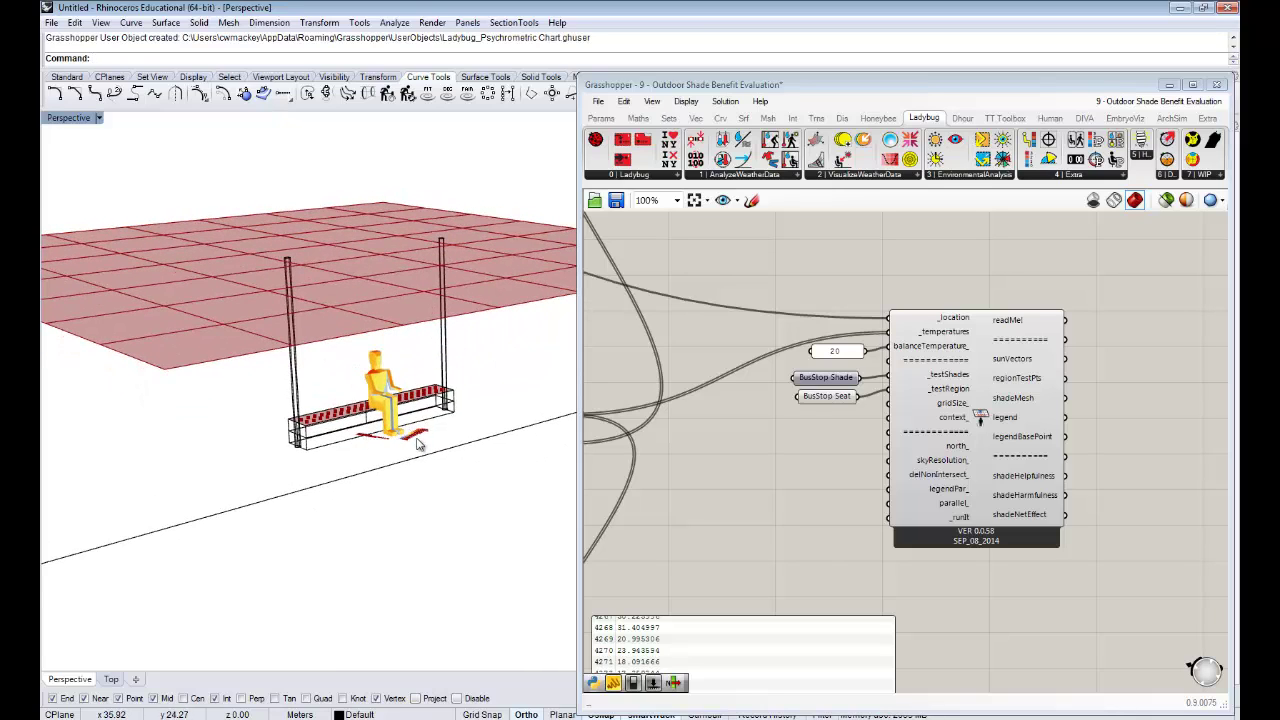
{"action": "right_click_drag", "start_coordinate": [466, 414], "coordinate": [488, 424]}
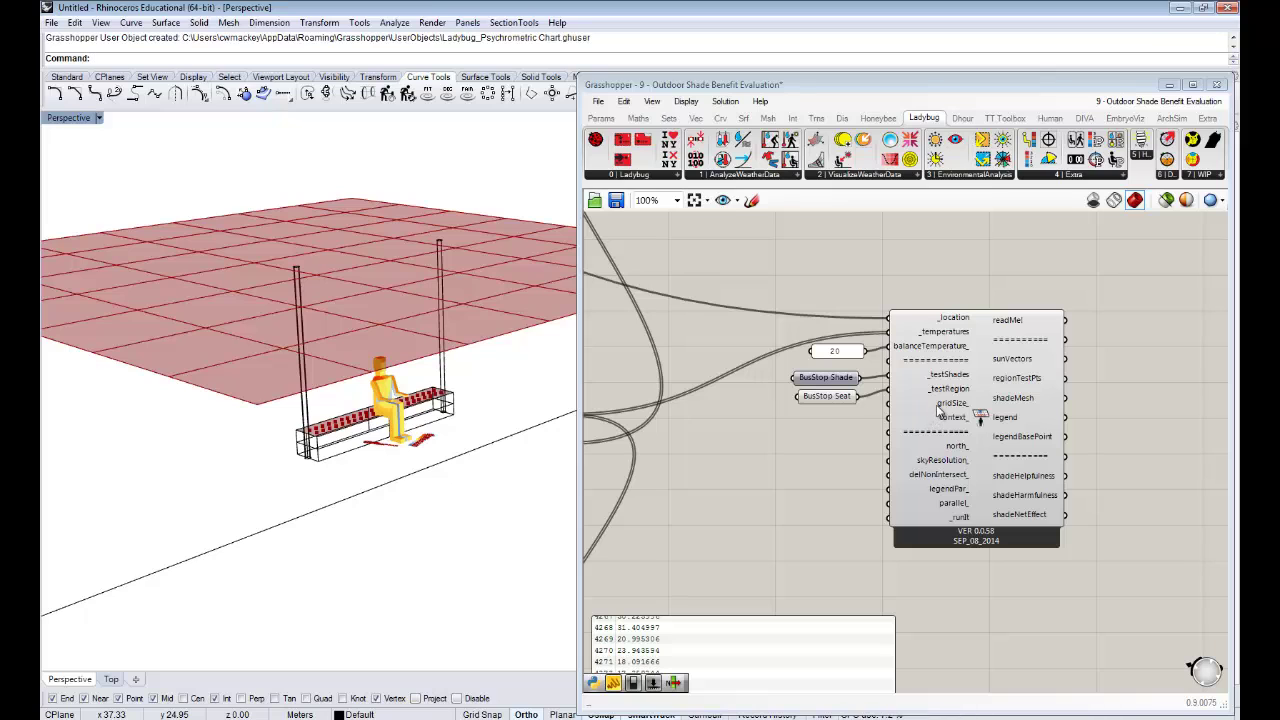
{"action": "mouse_move", "coordinate": [940, 411]}
{"action": "right_click_drag", "start_coordinate": [320, 305], "coordinate": [328, 359]}
{"action": "scroll", "coordinate": [328, 359], "scroll_direction": "down", "scroll_amount": 6}
{"action": "mouse_move", "coordinate": [389, 408]}
{"action": "right_mouse_down"}
{"action": "mouse_move", "coordinate": [470, 430]}
{"action": "mouse_move", "coordinate": [403, 398]}
{"action": "right_mouse_up"}
{"action": "scroll", "coordinate": [403, 398], "scroll_direction": "up", "scroll_amount": 5}
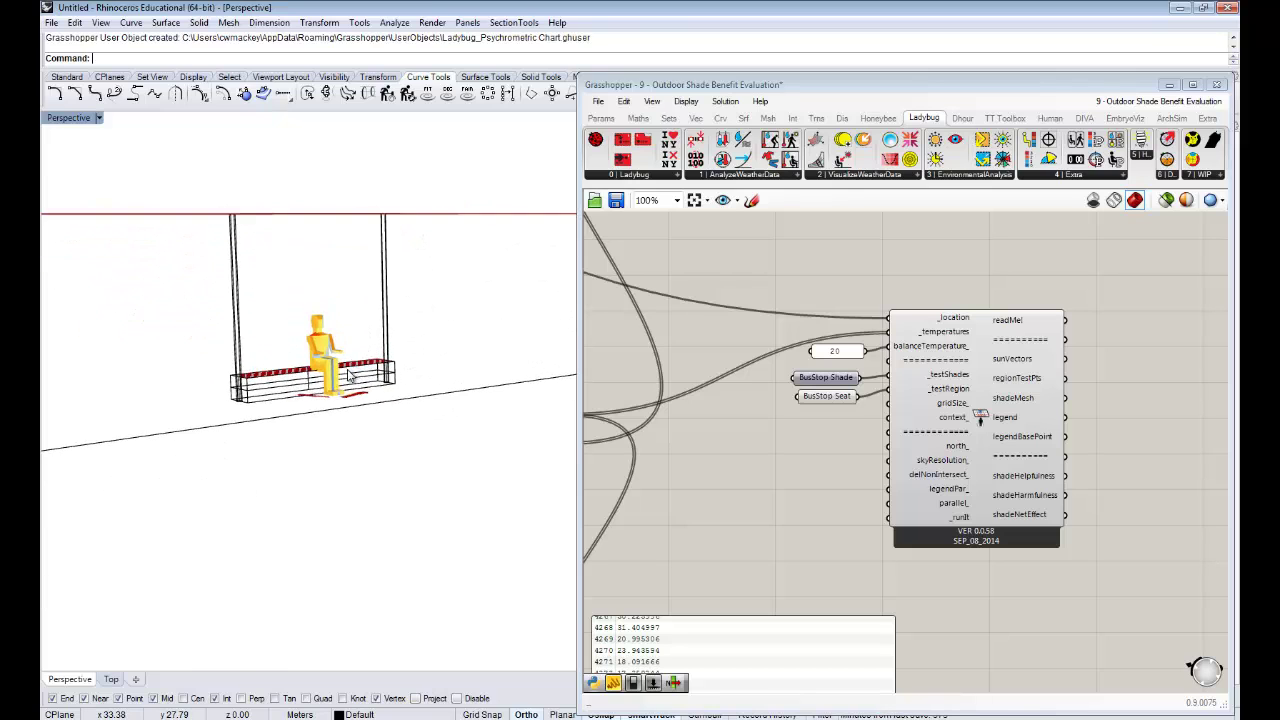
{"action": "right_click_drag", "start_coordinate": [310, 302], "coordinate": [336, 388]}
{"action": "scroll", "coordinate": [336, 350], "scroll_direction": "down", "scroll_amount": 5}
Add a panel containing .5, shrink it to a single line, and connect it to the shade evaluator's gridSize_ input.
{"action": "right_click_drag", "start_coordinate": [842, 422], "coordinate": [861, 421]}
{"action": "scroll", "coordinate": [858, 421], "scroll_direction": "up", "scroll_amount": 2}
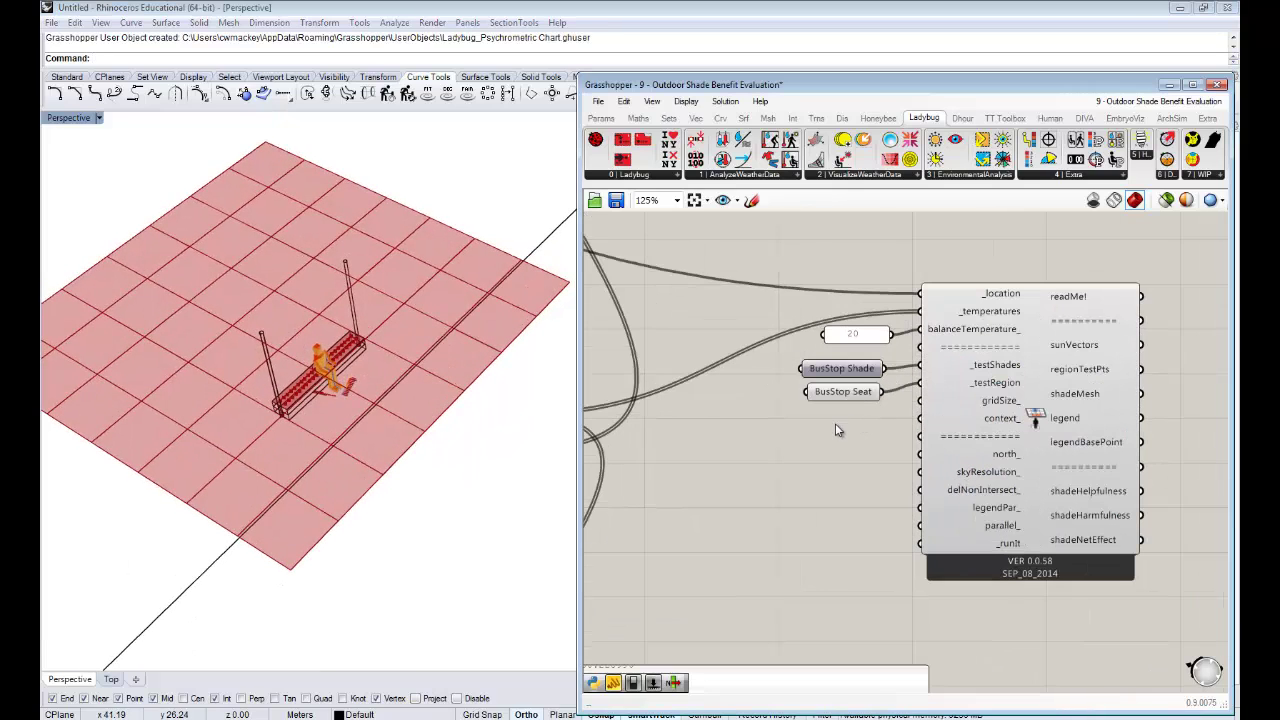
{"action": "double_click", "coordinate": [835, 423]}
{"action": "type", "text": "Panel"}
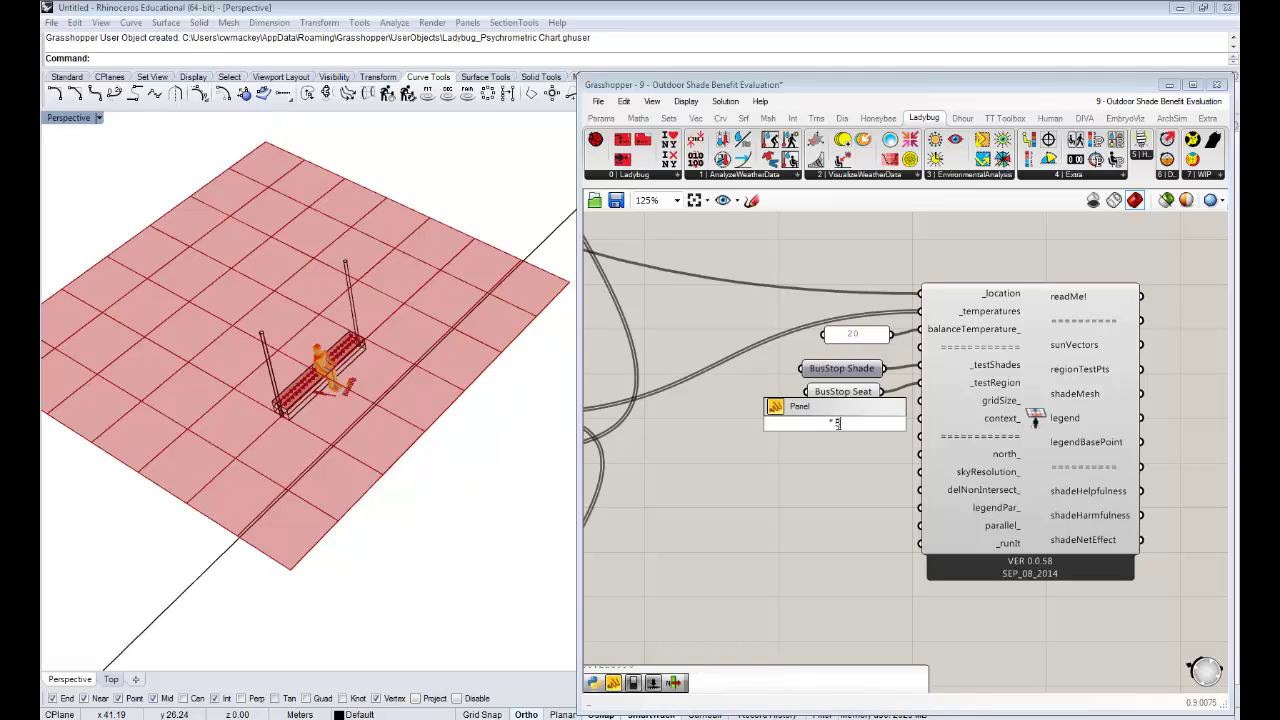
{"action": "double_click", "coordinate": [838, 423]}
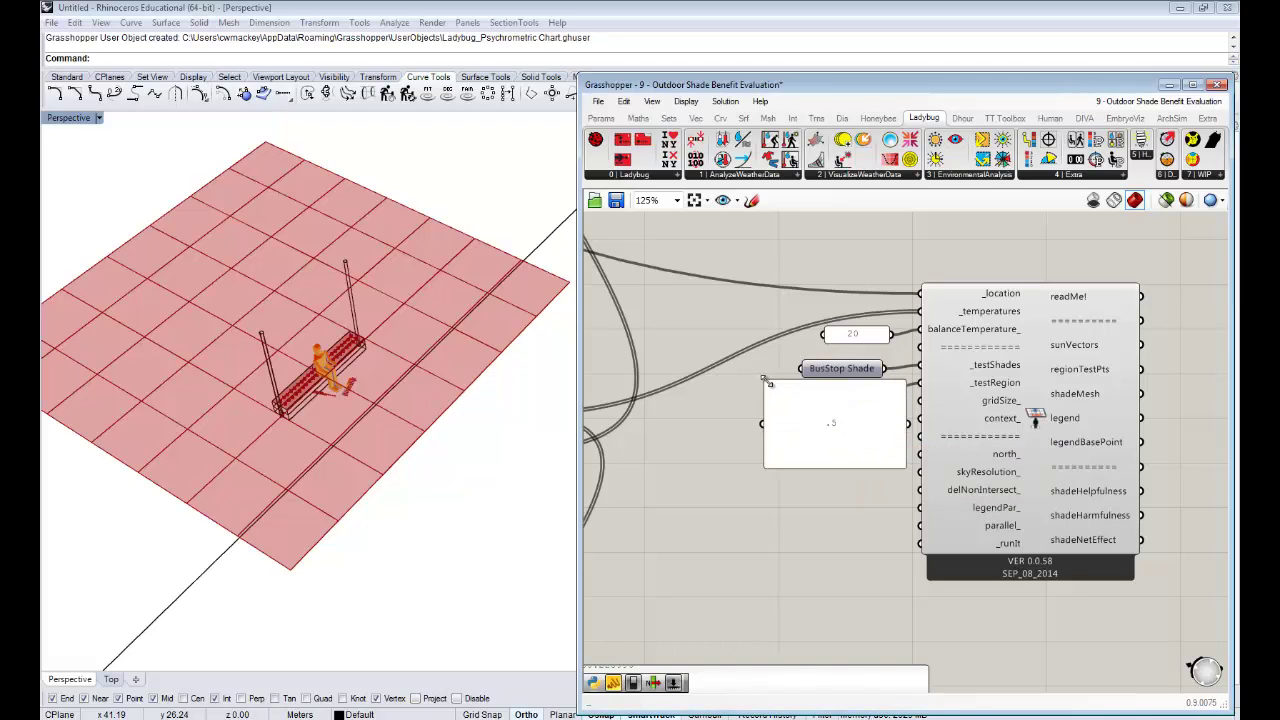
{"action": "left_click_drag", "start_coordinate": [767, 382], "coordinate": [805, 421]}
{"action": "left_click_drag", "start_coordinate": [893, 417], "coordinate": [919, 400]}
Examine the test point spacing on the bench and the canopy mesh with the .5 grid size.
{"action": "right_click_drag", "start_coordinate": [351, 456], "coordinate": [316, 398]}
{"action": "scroll", "coordinate": [315, 395], "scroll_direction": "up", "scroll_amount": 8}
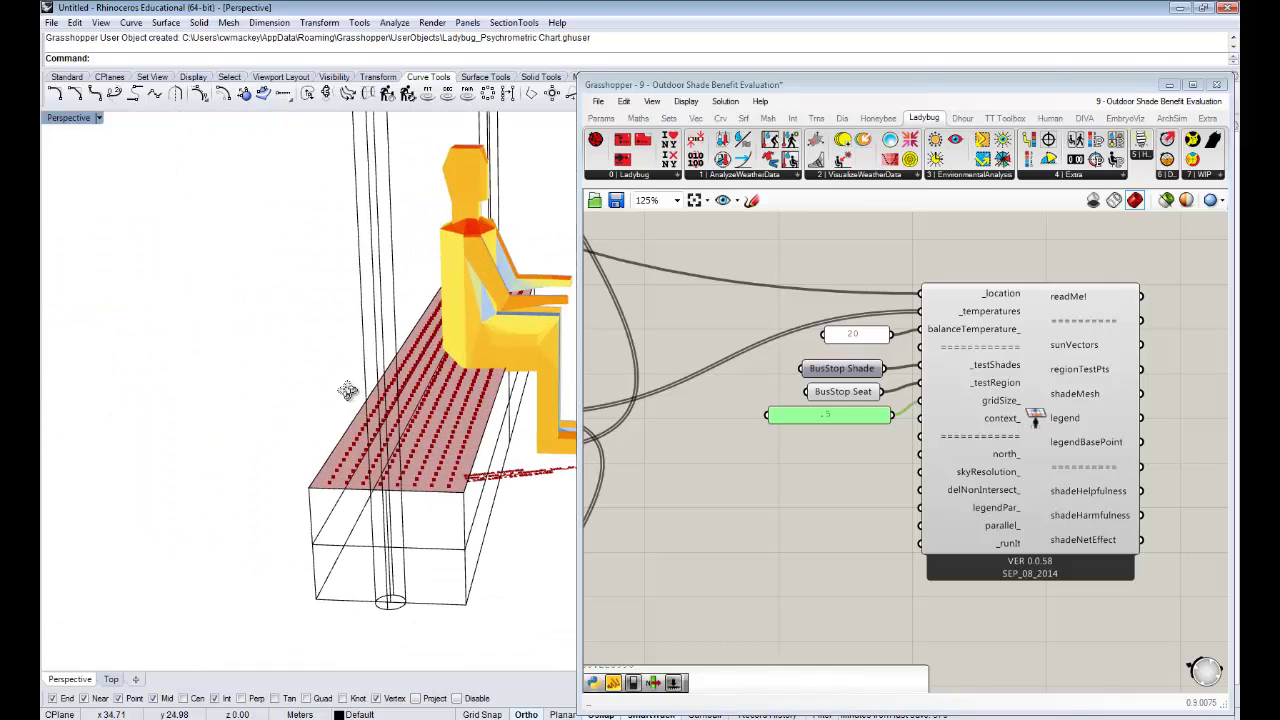
{"action": "scroll", "coordinate": [351, 392], "scroll_direction": "down", "scroll_amount": 8}
{"action": "mouse_move", "coordinate": [355, 389]}
{"action": "right_mouse_down"}
{"action": "mouse_move", "coordinate": [286, 386]}
{"action": "mouse_move", "coordinate": [350, 368]}
{"action": "right_mouse_up"}
{"action": "scroll", "coordinate": [350, 368], "scroll_direction": "down", "scroll_amount": 10}
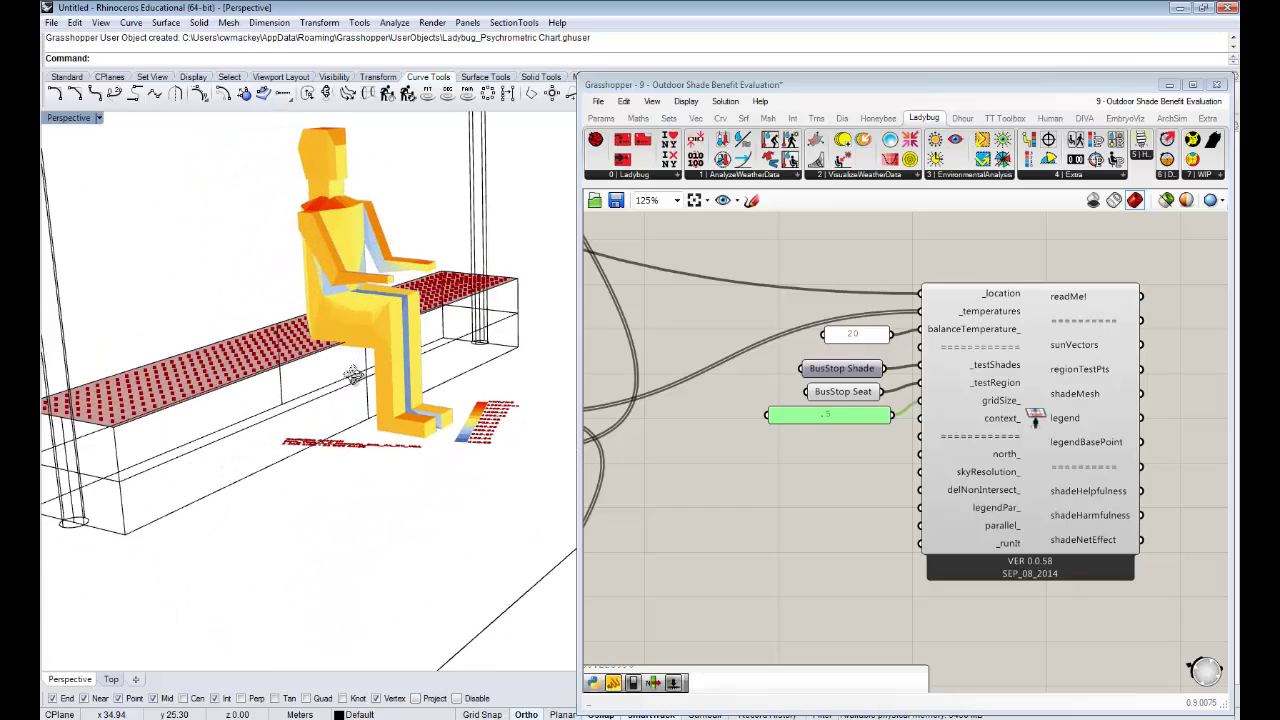
{"action": "right_click_drag", "start_coordinate": [352, 412], "coordinate": [347, 376]}
{"action": "scroll", "coordinate": [345, 424], "scroll_direction": "down", "scroll_amount": 6}
{"action": "scroll", "coordinate": [347, 376], "scroll_direction": "up", "scroll_amount": 6}
Review the description of the shade evaluator's context_ input and examine the surroundings of the bench and canopy.
{"action": "left_click", "coordinate": [817, 463]}
{"action": "right_click_drag", "start_coordinate": [817, 467], "coordinate": [746, 439]}
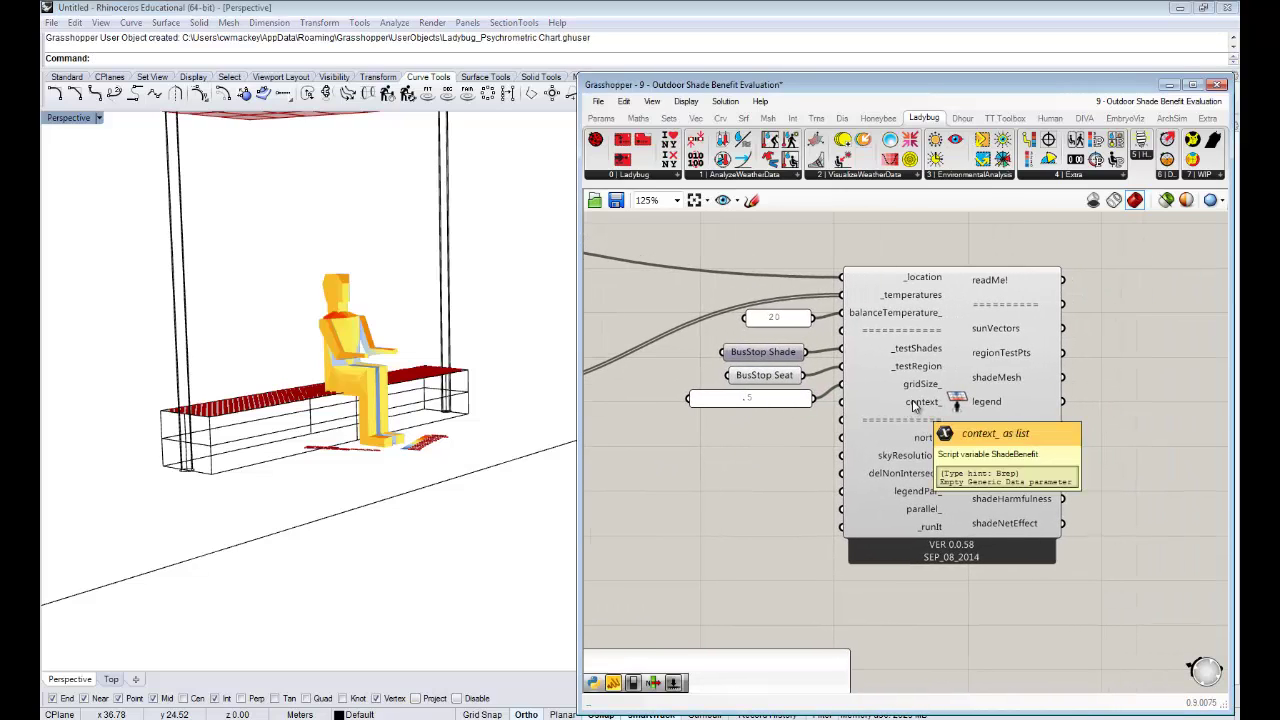
{"action": "scroll", "coordinate": [395, 400], "scroll_direction": "down", "scroll_amount": 8}
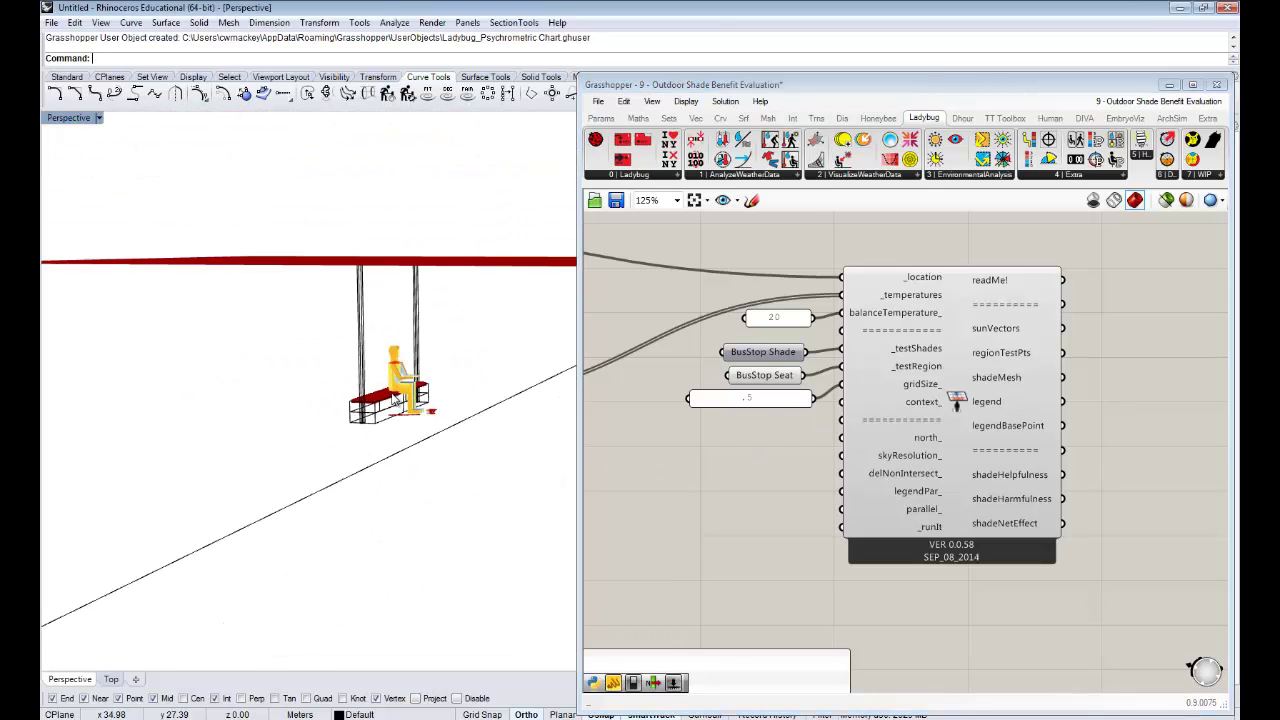
{"action": "right_click_drag", "start_coordinate": [395, 400], "coordinate": [200, 447]}
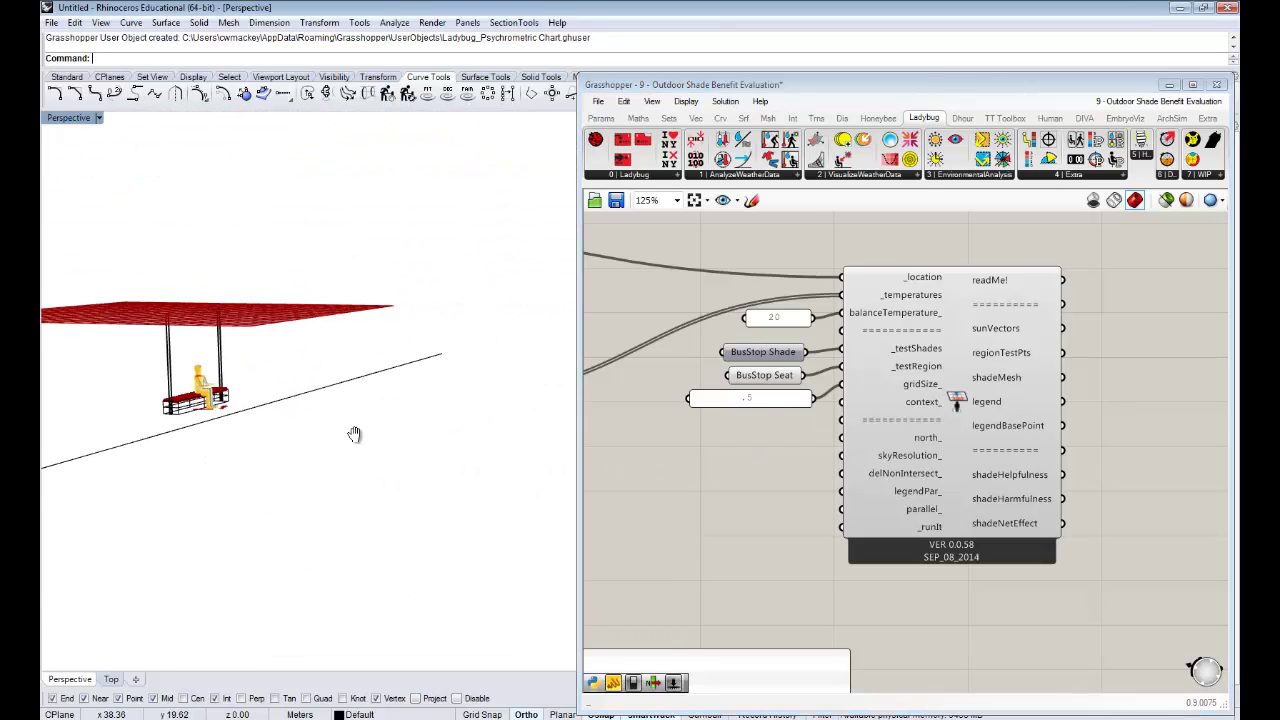
{"action": "scroll", "coordinate": [375, 433], "scroll_direction": "up", "scroll_amount": 10}
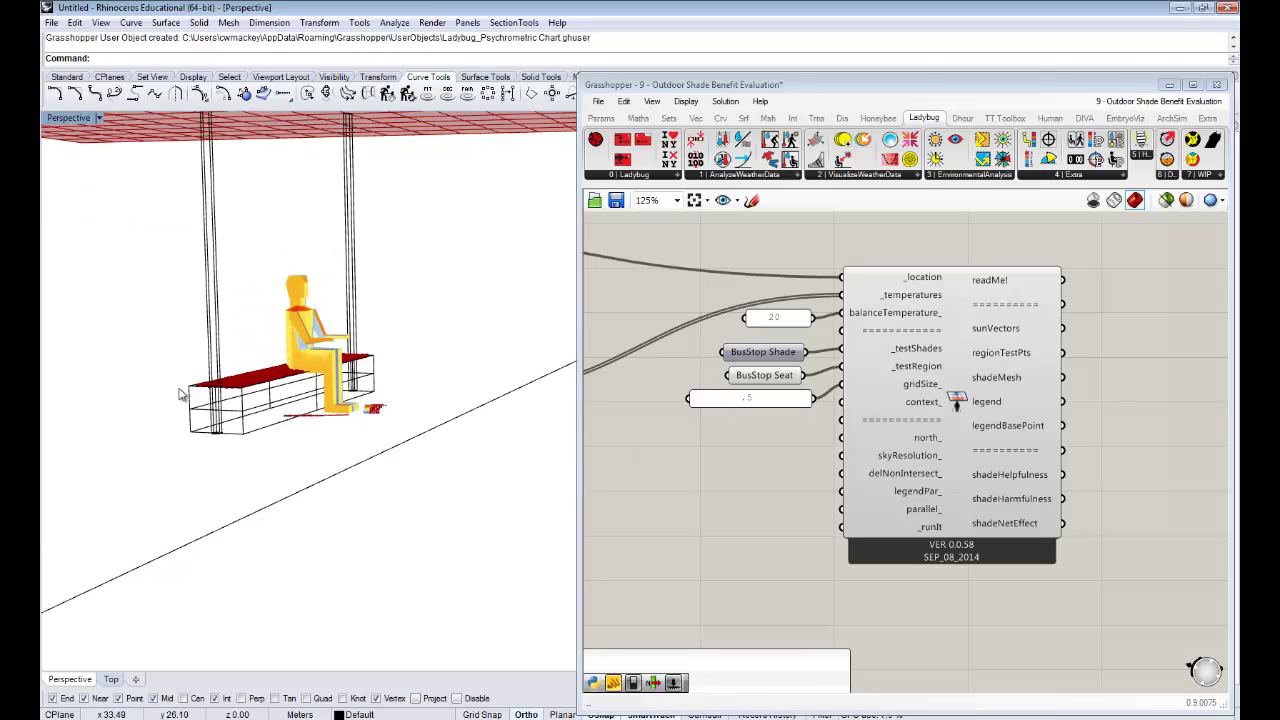
{"action": "scroll", "coordinate": [320, 388], "scroll_direction": "up", "scroll_amount": 5}
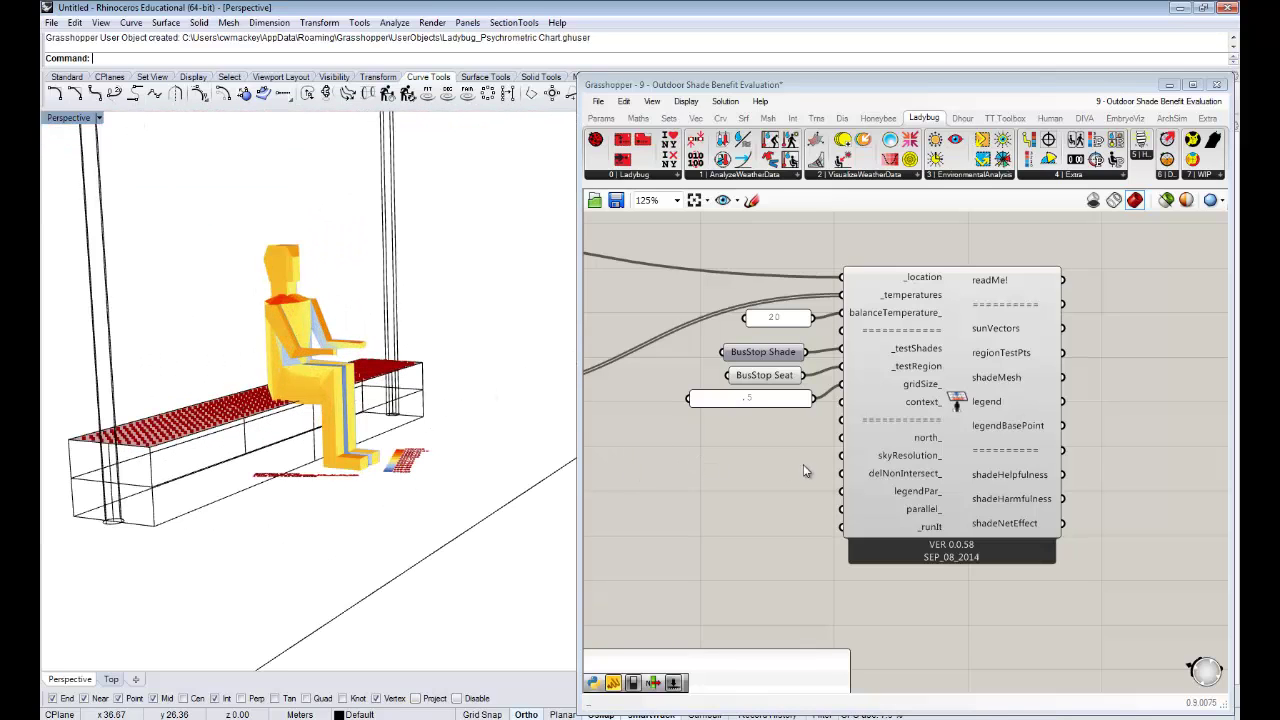
{"action": "right_click_drag", "start_coordinate": [807, 471], "coordinate": [825, 459]}
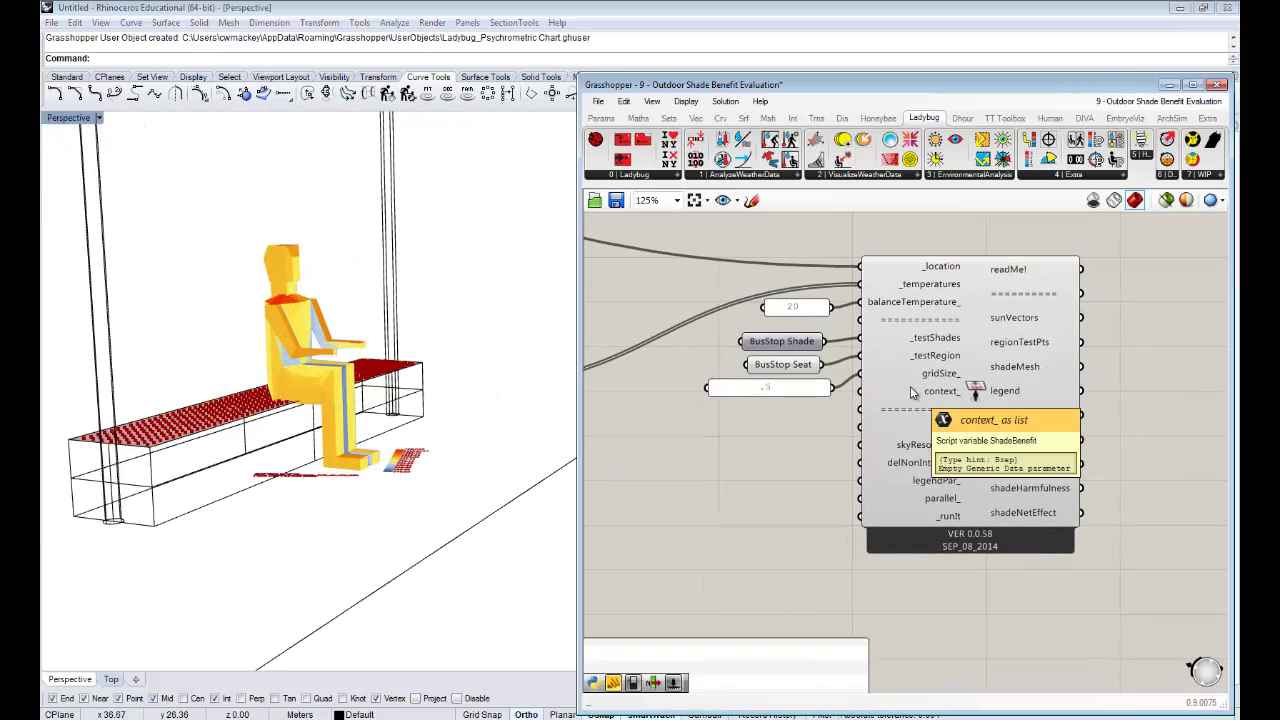
{"action": "right_click_drag", "start_coordinate": [452, 386], "coordinate": [418, 386]}
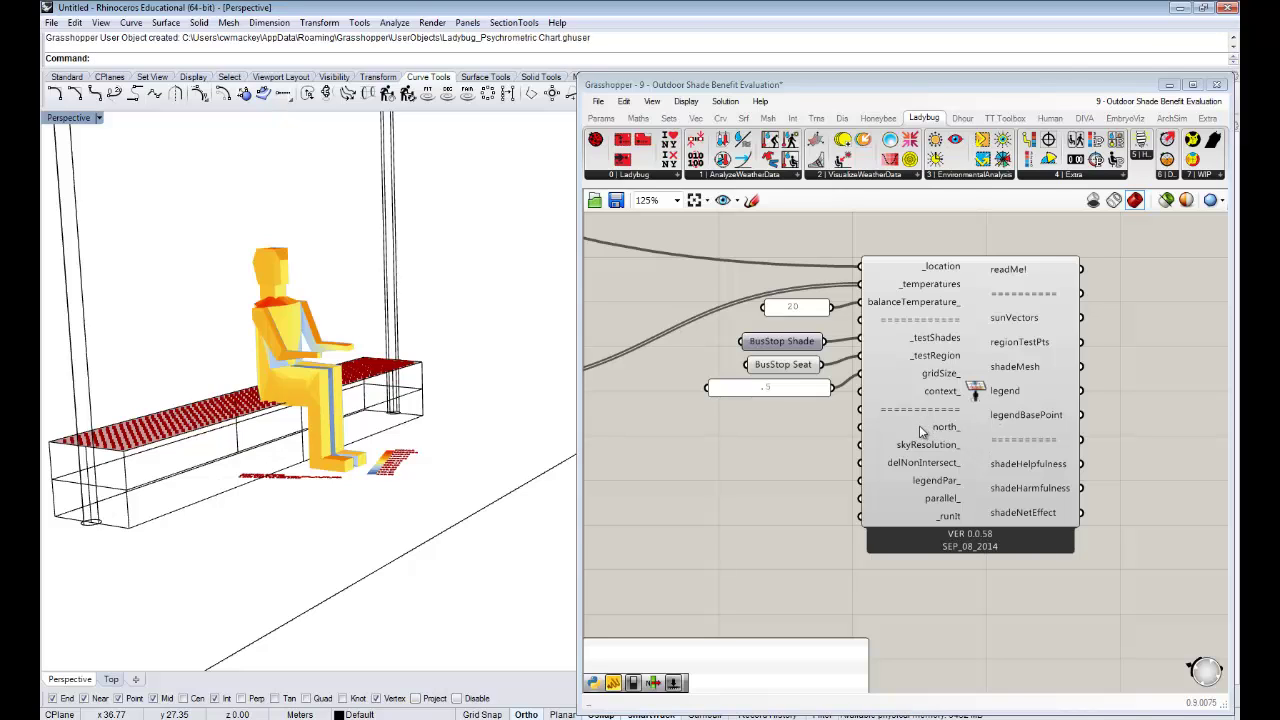
Review the description of the skyResolution_ input and examine the gridded canopy and bench from above.
{"action": "right_click_drag", "start_coordinate": [930, 449], "coordinate": [940, 404]}
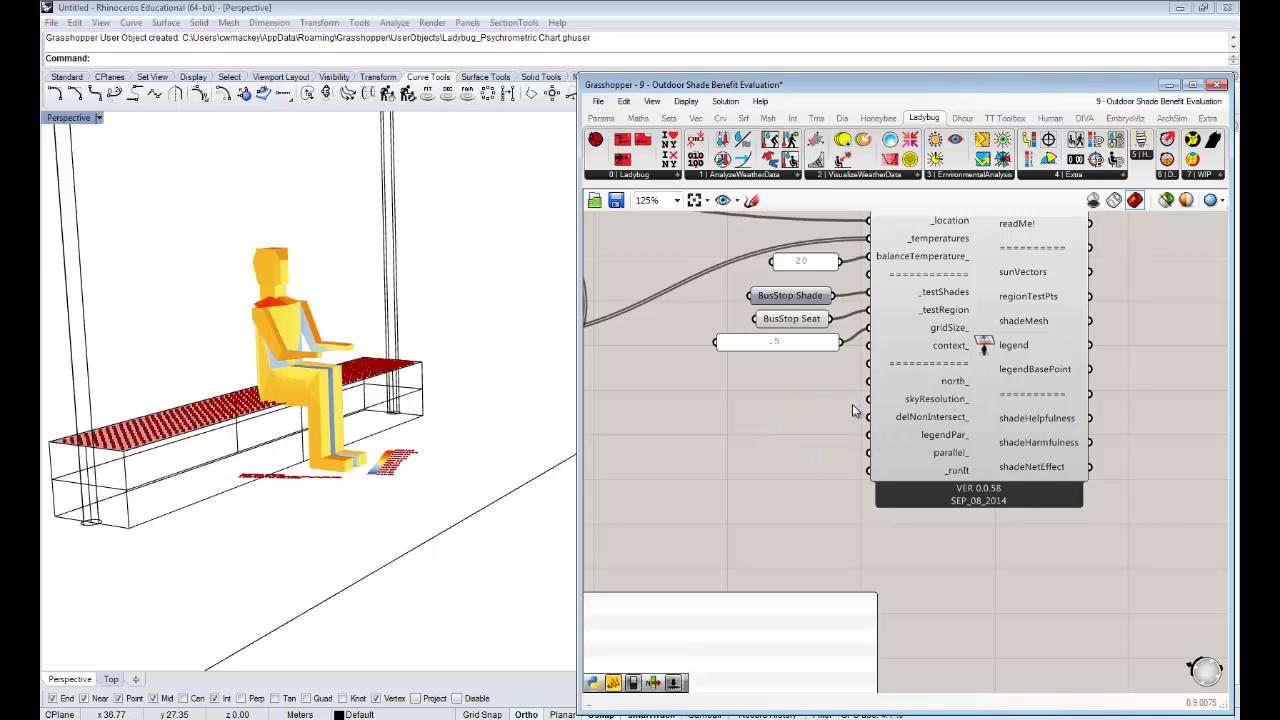
{"action": "right_click_drag", "start_coordinate": [853, 405], "coordinate": [800, 413]}
{"action": "mouse_move", "coordinate": [851, 407]}
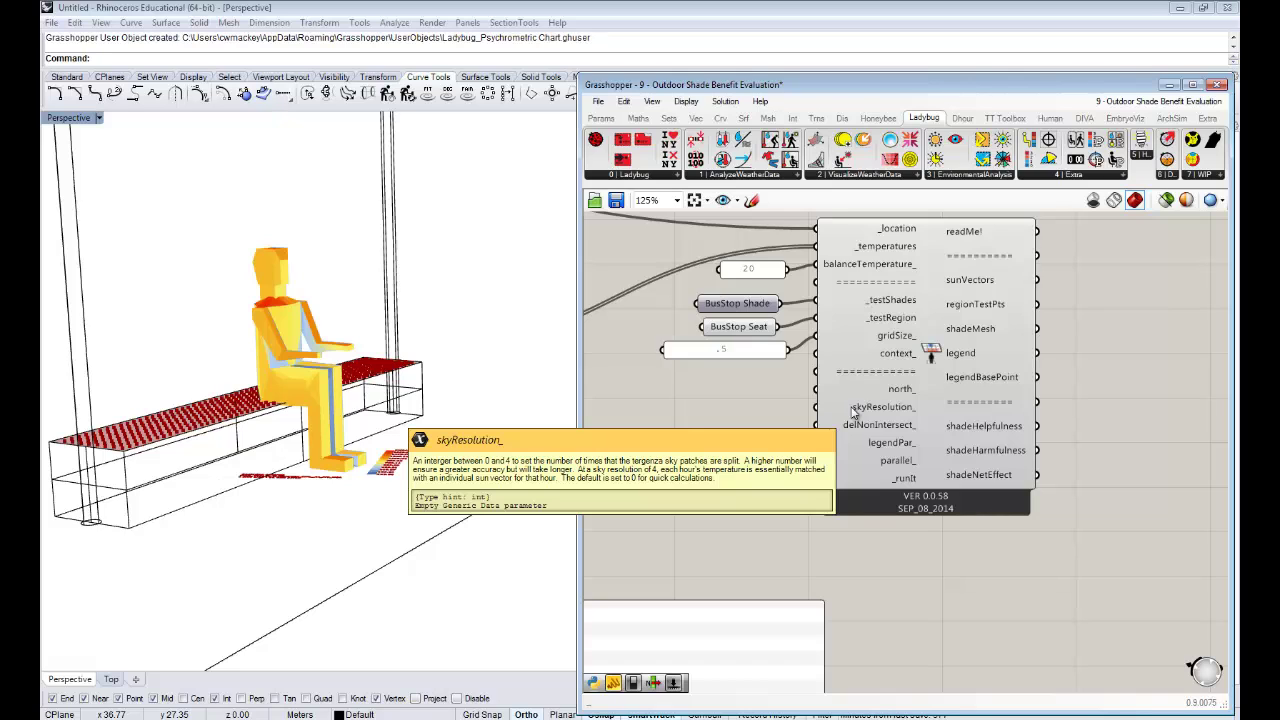
{"action": "right_click_drag", "start_coordinate": [420, 314], "coordinate": [398, 378]}
{"action": "scroll", "coordinate": [398, 378], "scroll_direction": "down", "scroll_amount": 5}
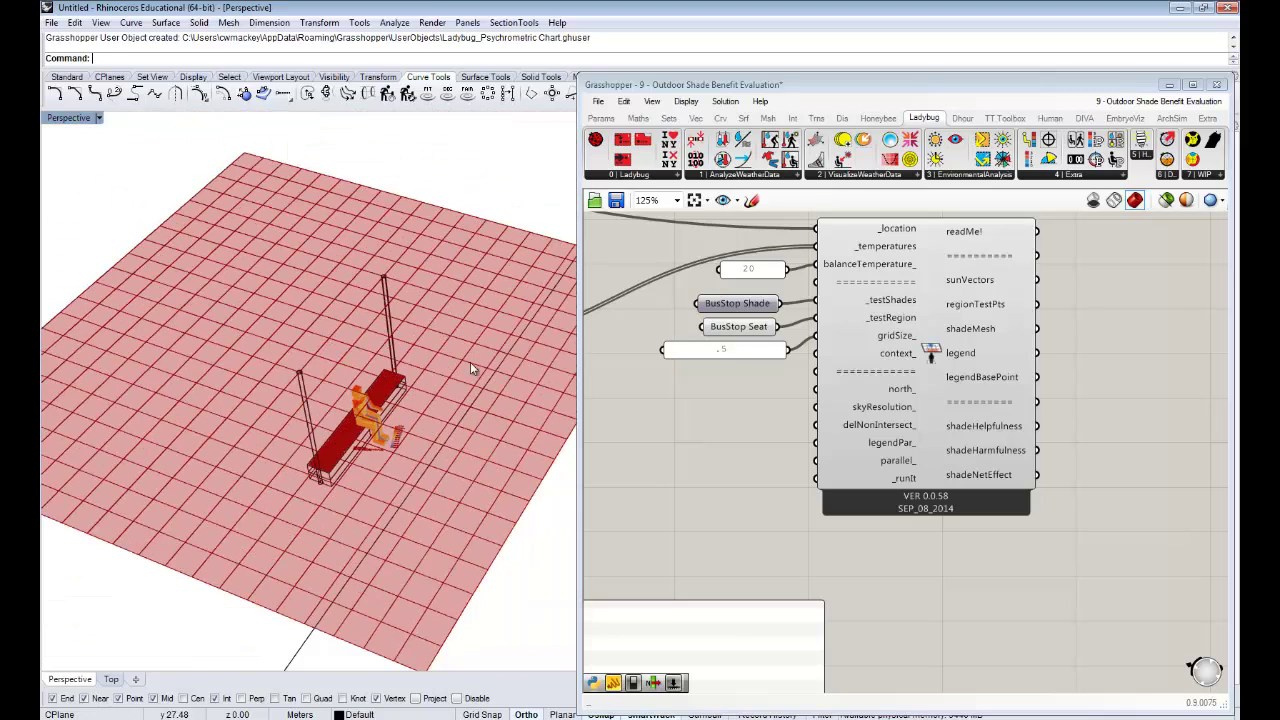
{"action": "right_click_drag", "start_coordinate": [460, 371], "coordinate": [372, 385]}
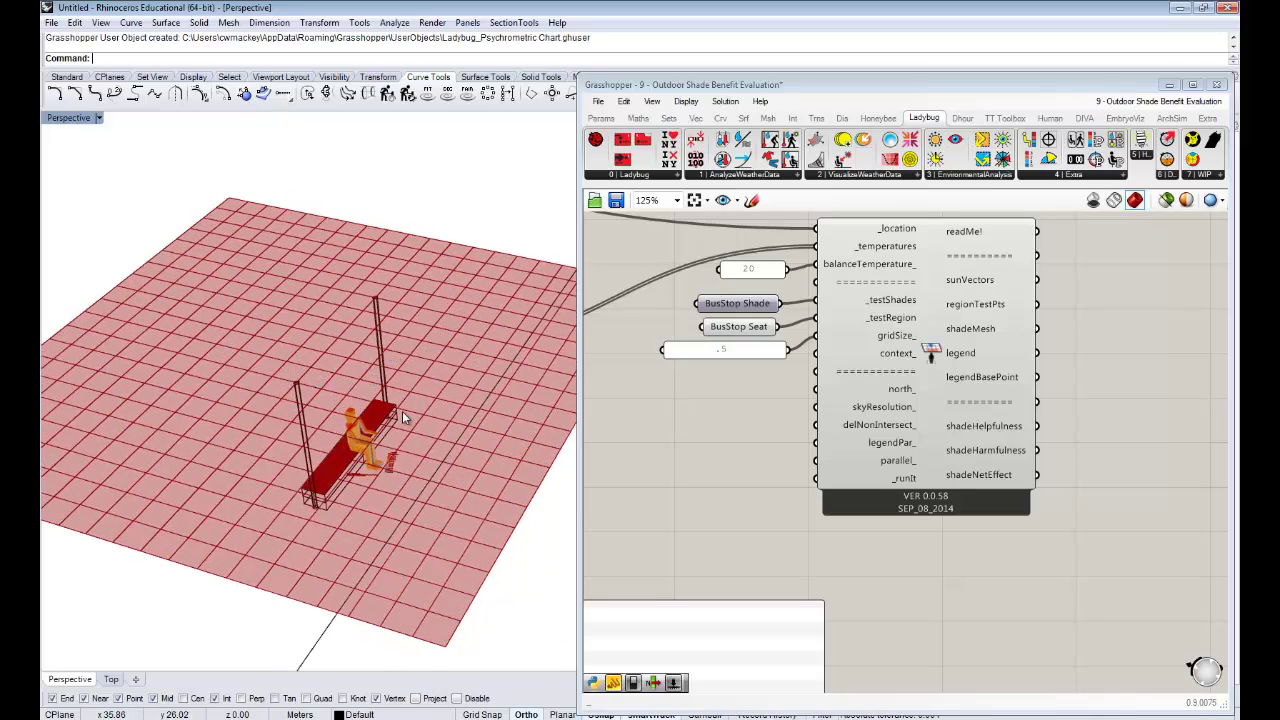
Examine the seated person and bench beneath the canopy at close range, and review the description of the skyResolution_ input.
{"action": "right_click_drag", "start_coordinate": [401, 411], "coordinate": [412, 415]}
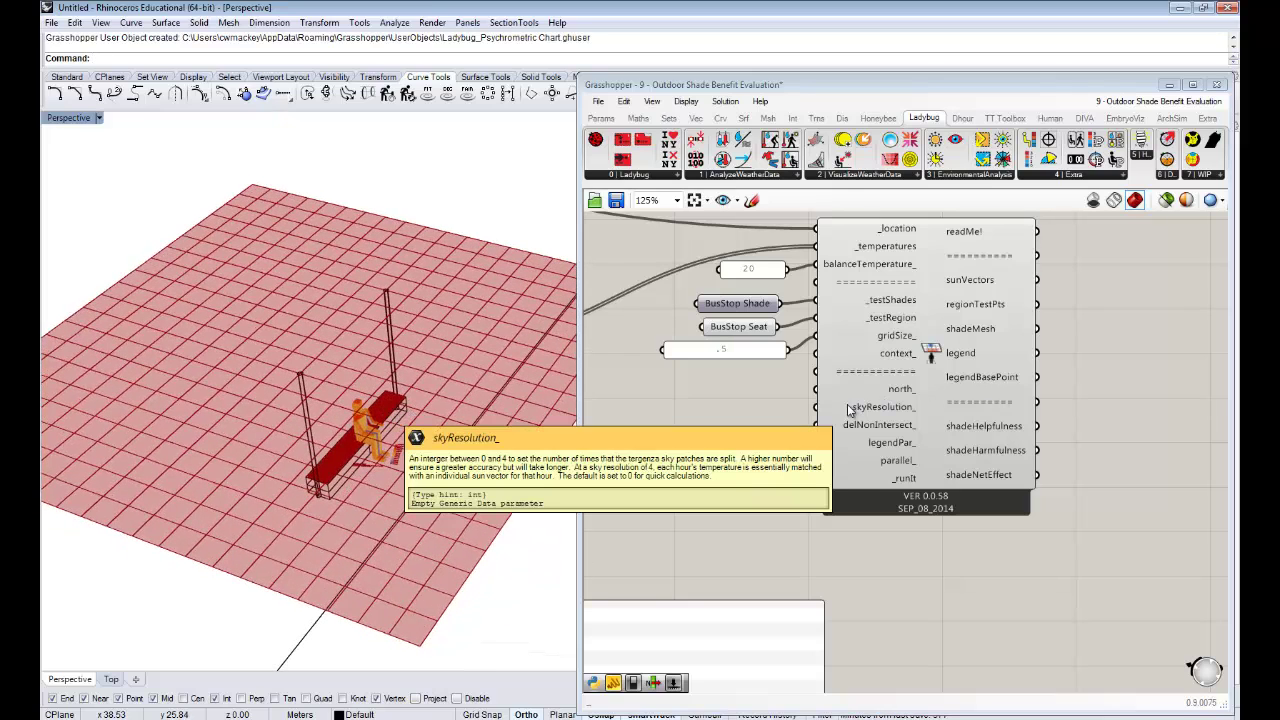
{"action": "scroll", "coordinate": [397, 375], "scroll_direction": "up", "scroll_amount": 5}
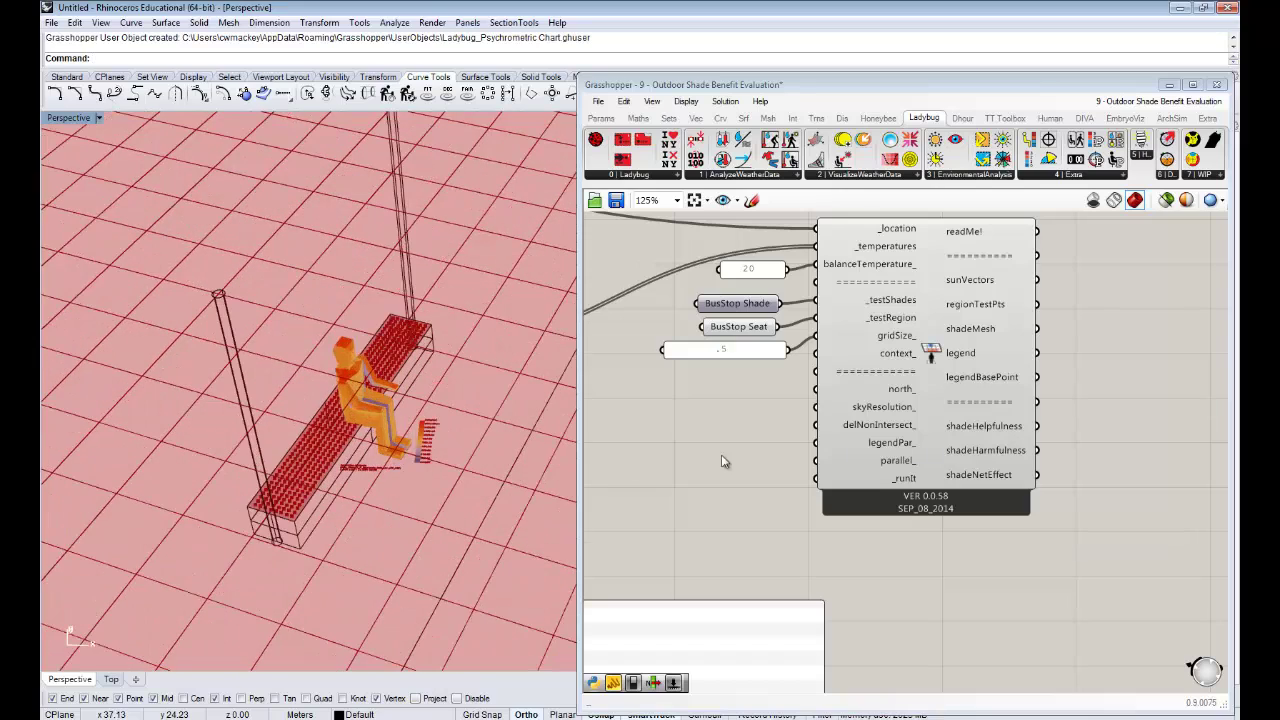
{"action": "right_click_drag", "start_coordinate": [378, 418], "coordinate": [384, 343]}
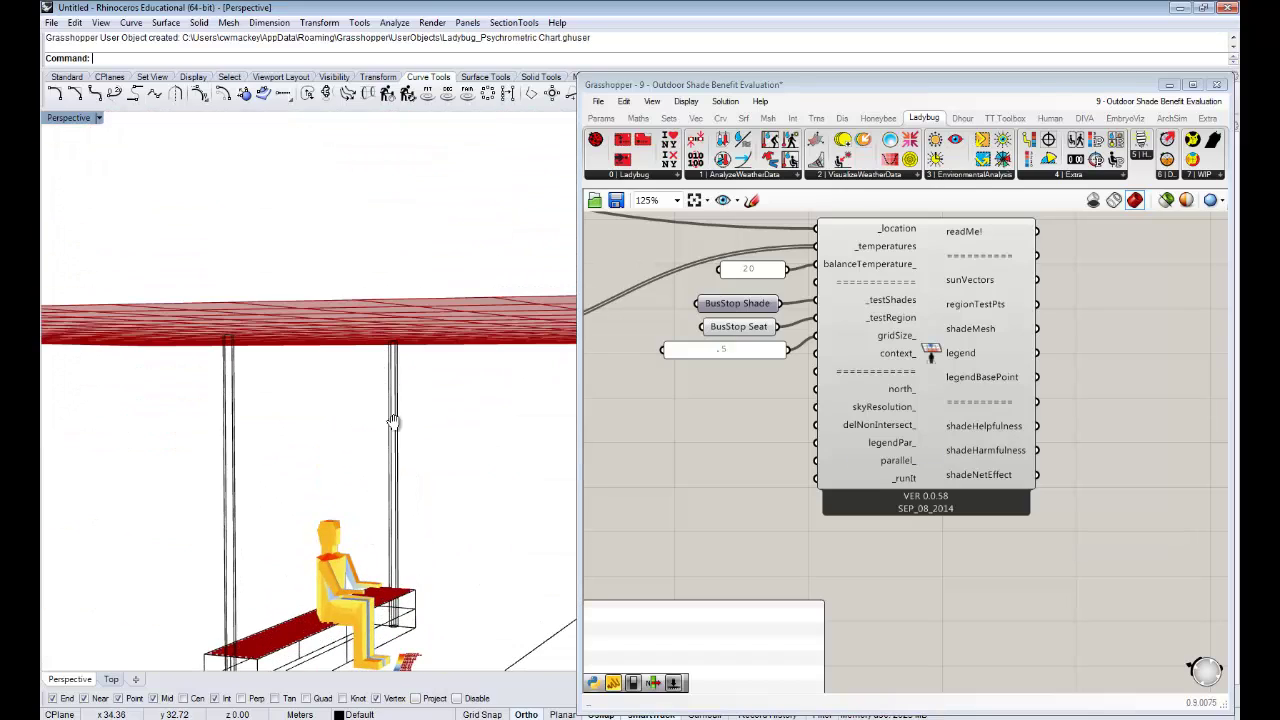
{"action": "right_click_drag", "start_coordinate": [397, 399], "coordinate": [412, 290], "text": "shift"}
{"action": "scroll", "coordinate": [405, 410], "scroll_direction": "up", "scroll_amount": 4}
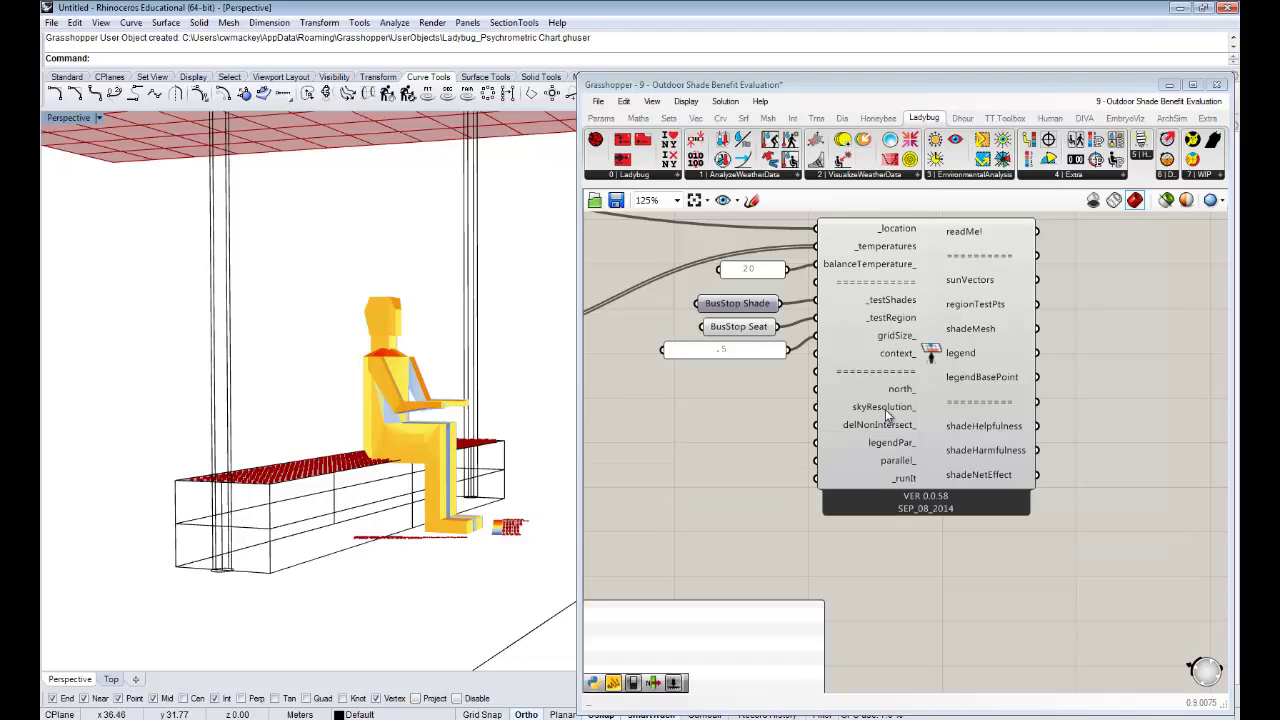
{"action": "mouse_move", "coordinate": [881, 415]}
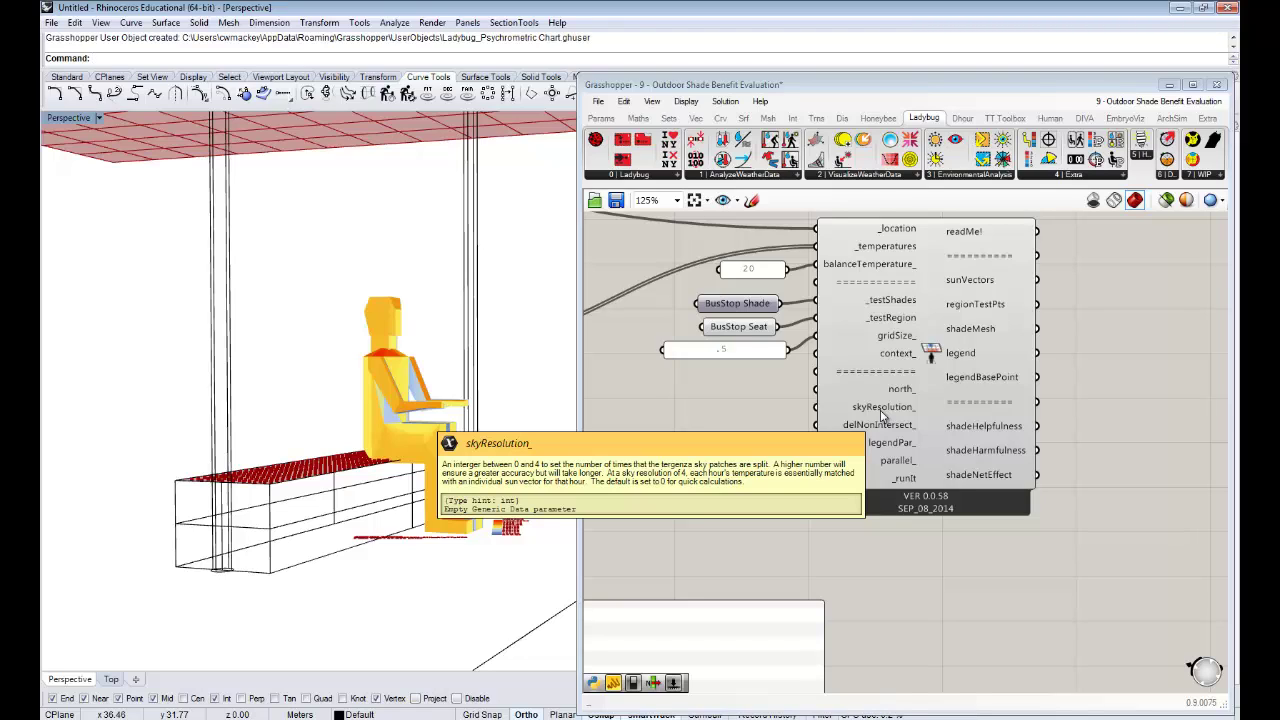
Add a number slider set to 4 and connect it to the shade evaluator's skyResolution_ input.
{"action": "right_click_drag", "start_coordinate": [749, 423], "coordinate": [784, 437]}
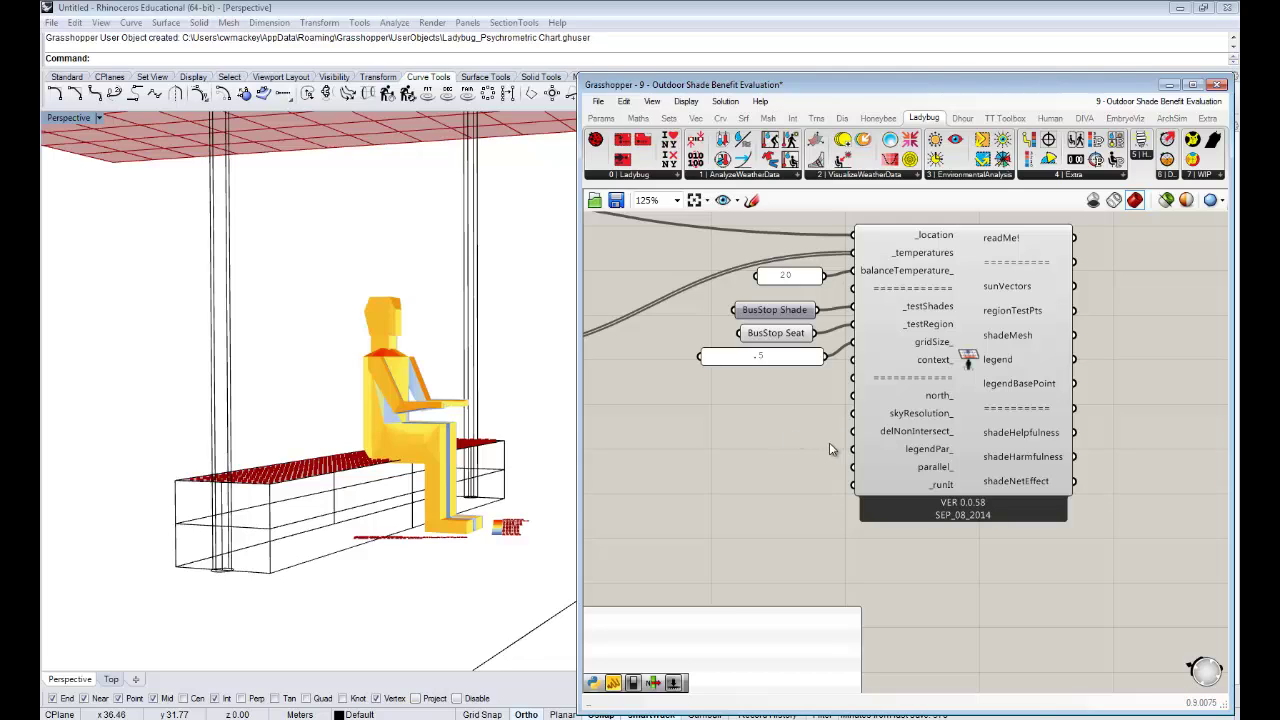
{"action": "double_click", "coordinate": [770, 418]}
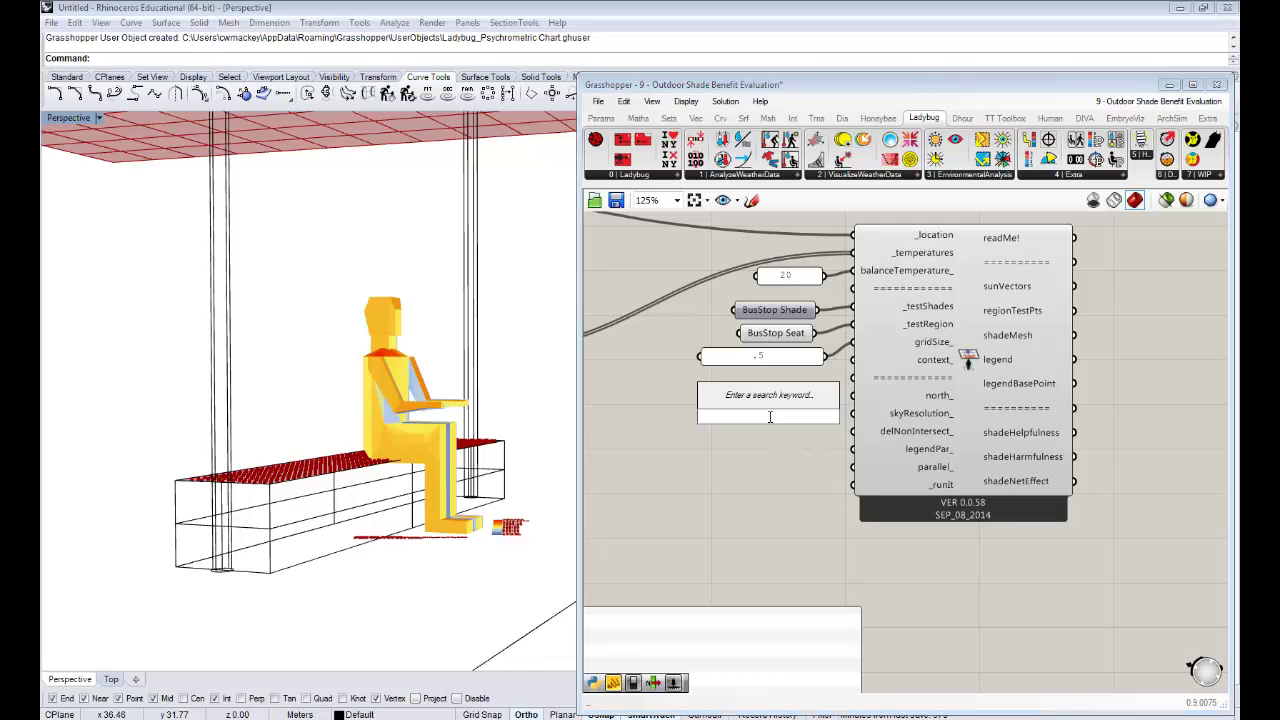
{"action": "type", "text": "4"}
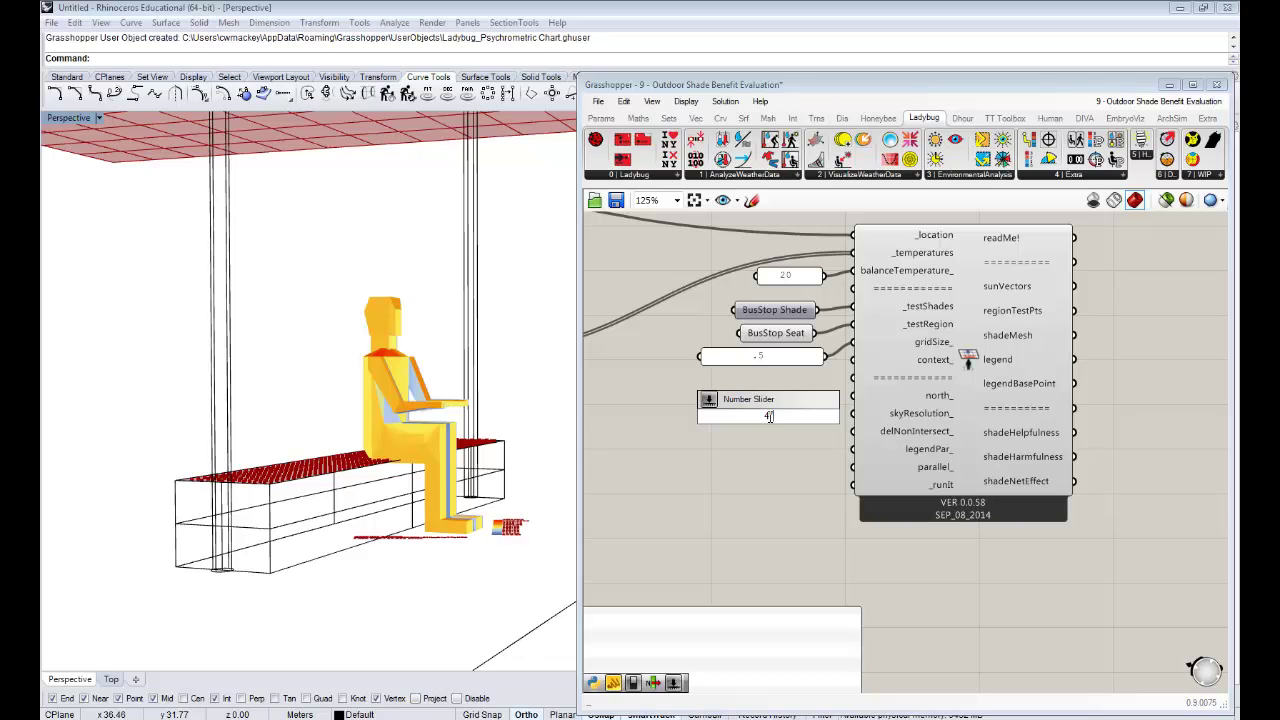
{"action": "key", "text": "Return"}
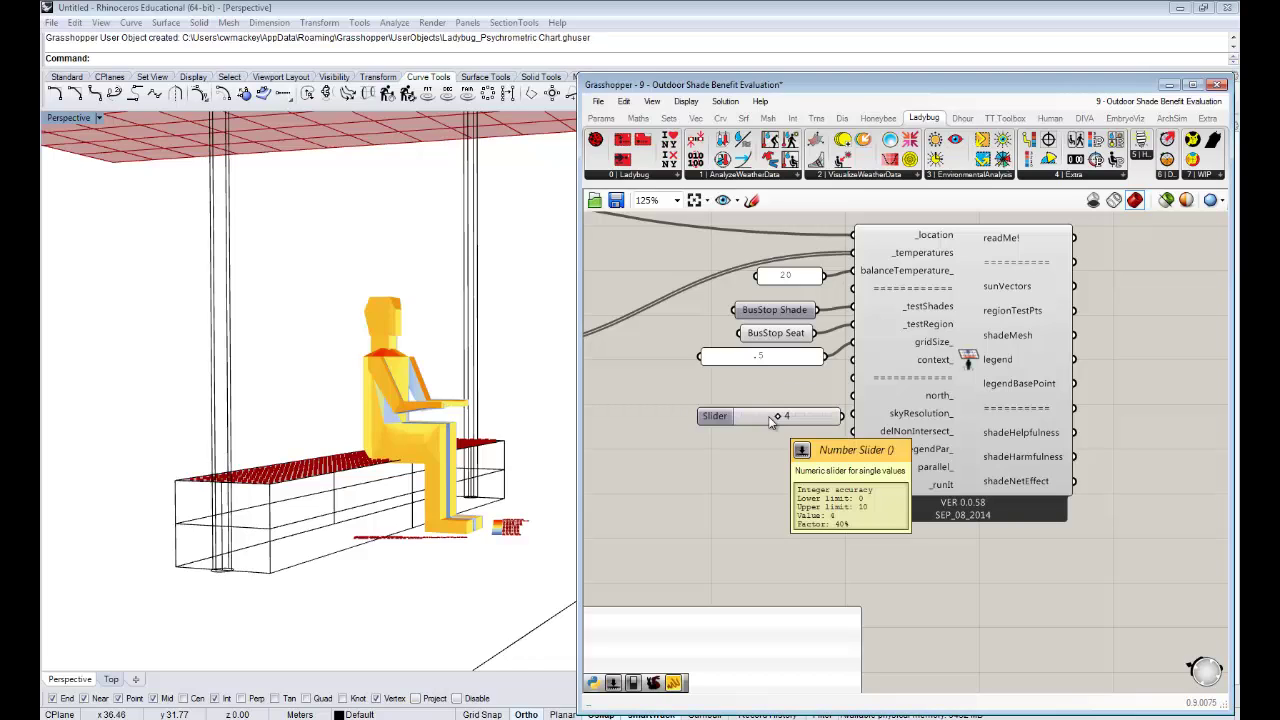
{"action": "left_click_drag", "start_coordinate": [754, 421], "coordinate": [751, 421]}
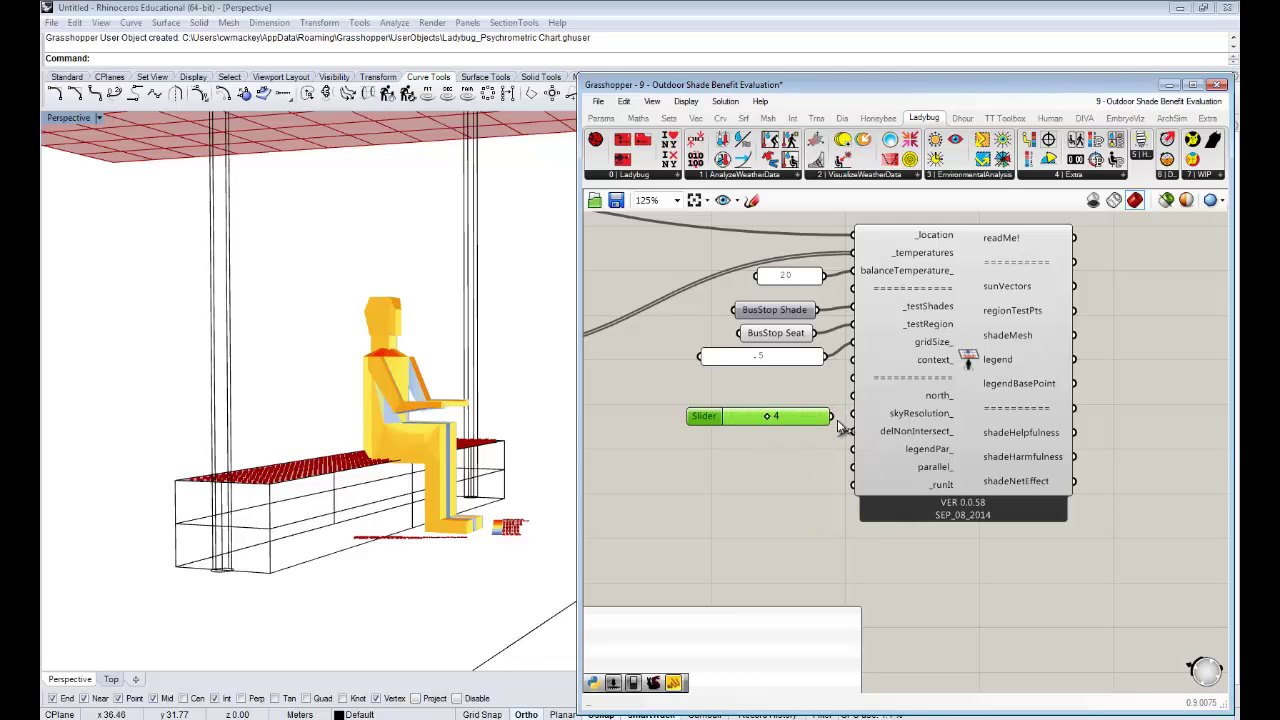
{"action": "left_click_drag", "start_coordinate": [836, 420], "coordinate": [851, 417]}
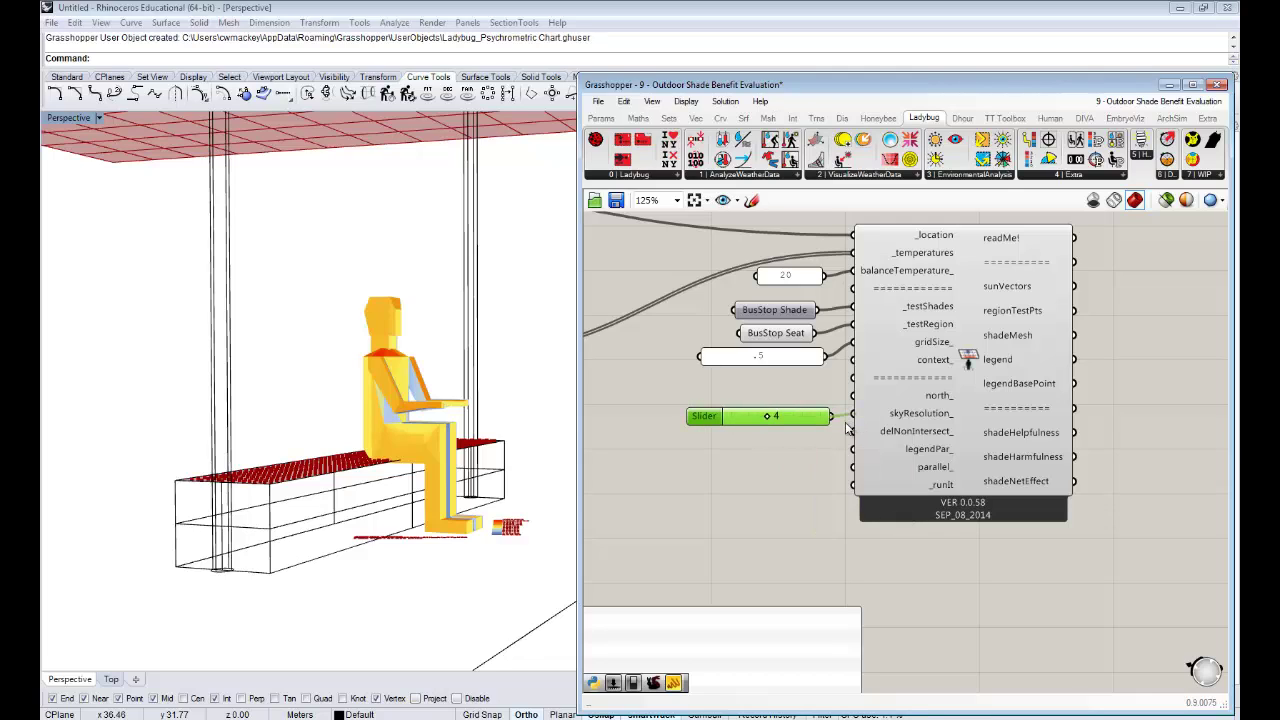
{"action": "left_click", "coordinate": [705, 414]}
{"action": "left_click_drag", "start_coordinate": [683, 416], "coordinate": [650, 411]}
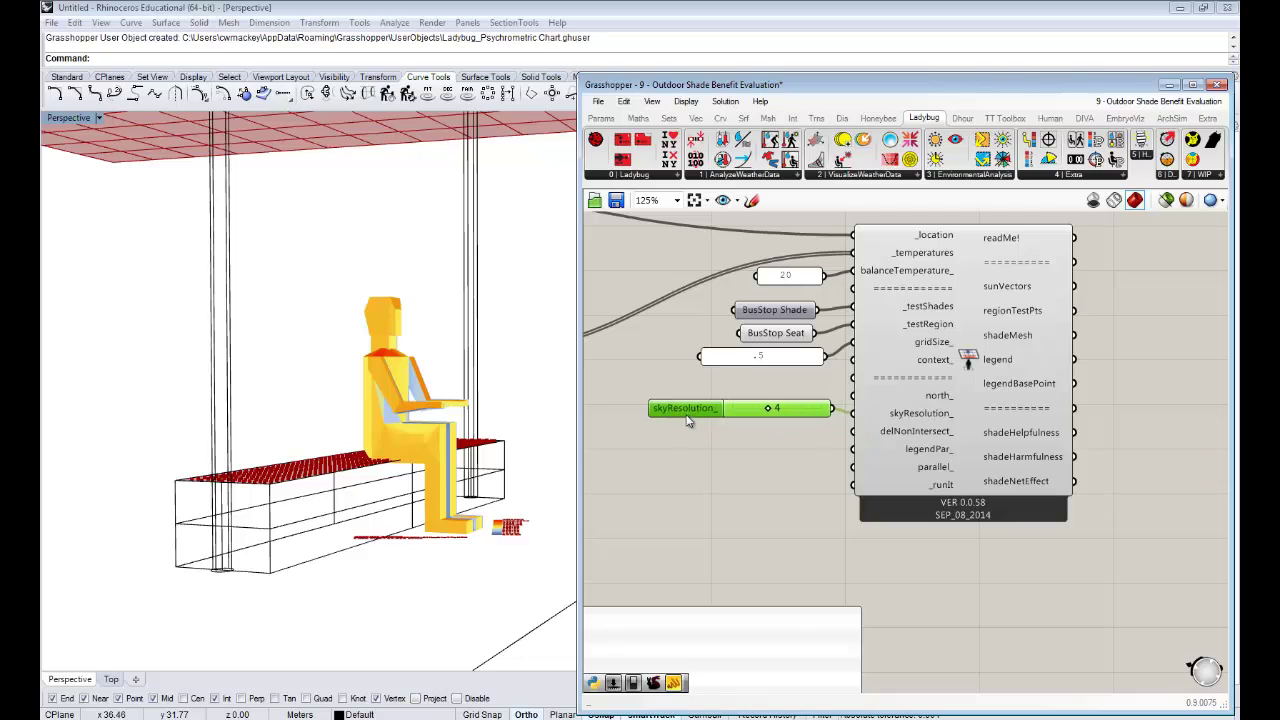
Review the parallel_ input's description, add a Boolean Toggle connected to it, and set the toggle to True.
{"action": "right_click_drag", "start_coordinate": [789, 496], "coordinate": [787, 483]}
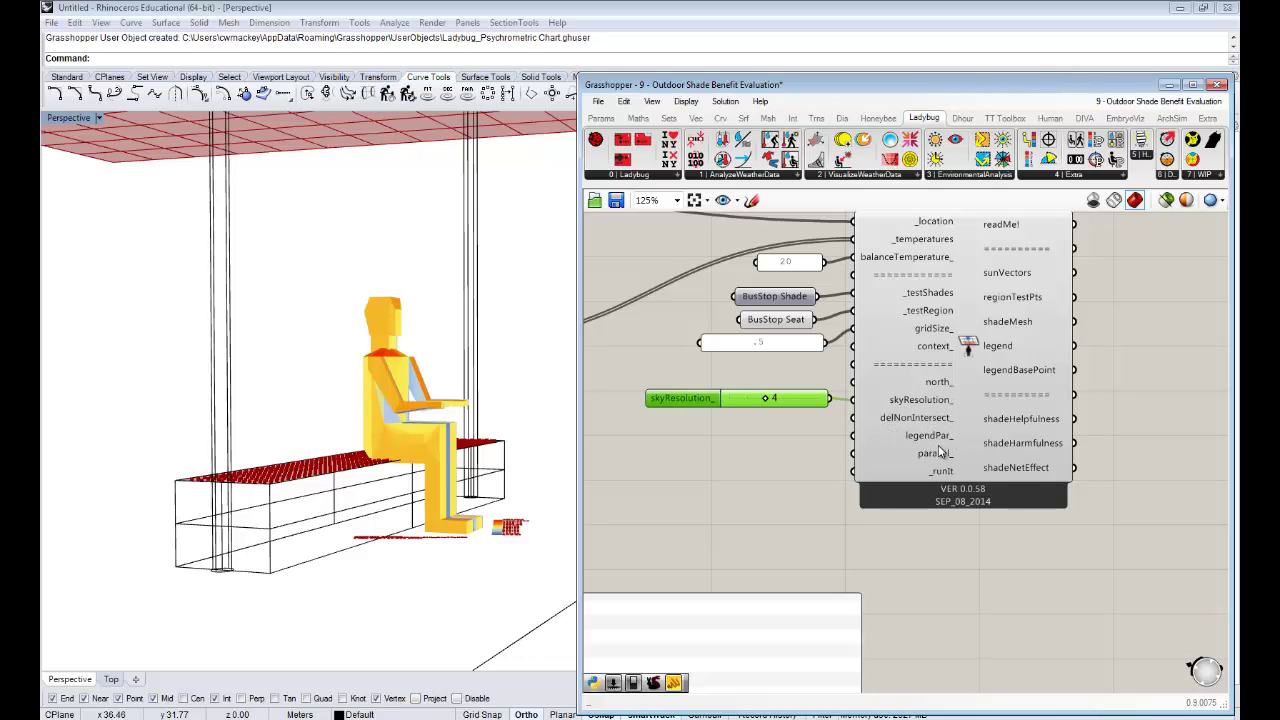
{"action": "right_click_drag", "start_coordinate": [938, 443], "coordinate": [908, 480]}
{"action": "right_click_drag", "start_coordinate": [798, 526], "coordinate": [825, 513]}
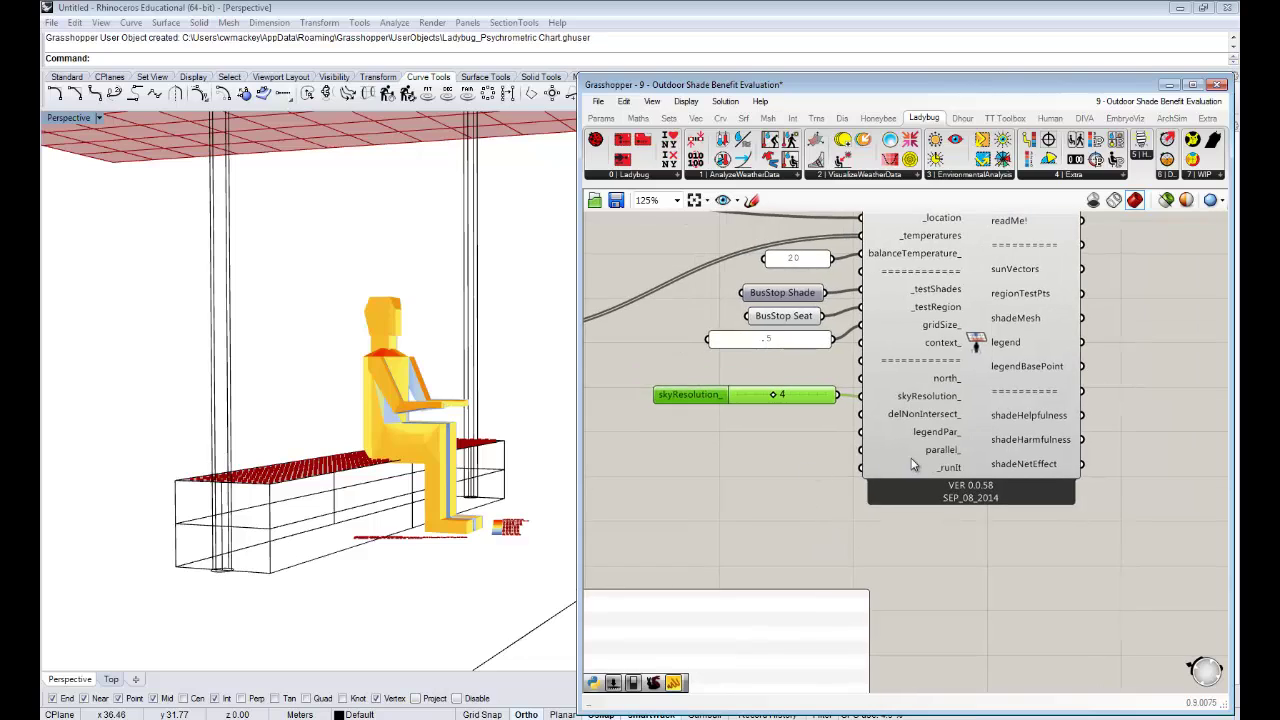
{"action": "mouse_move", "coordinate": [911, 460]}
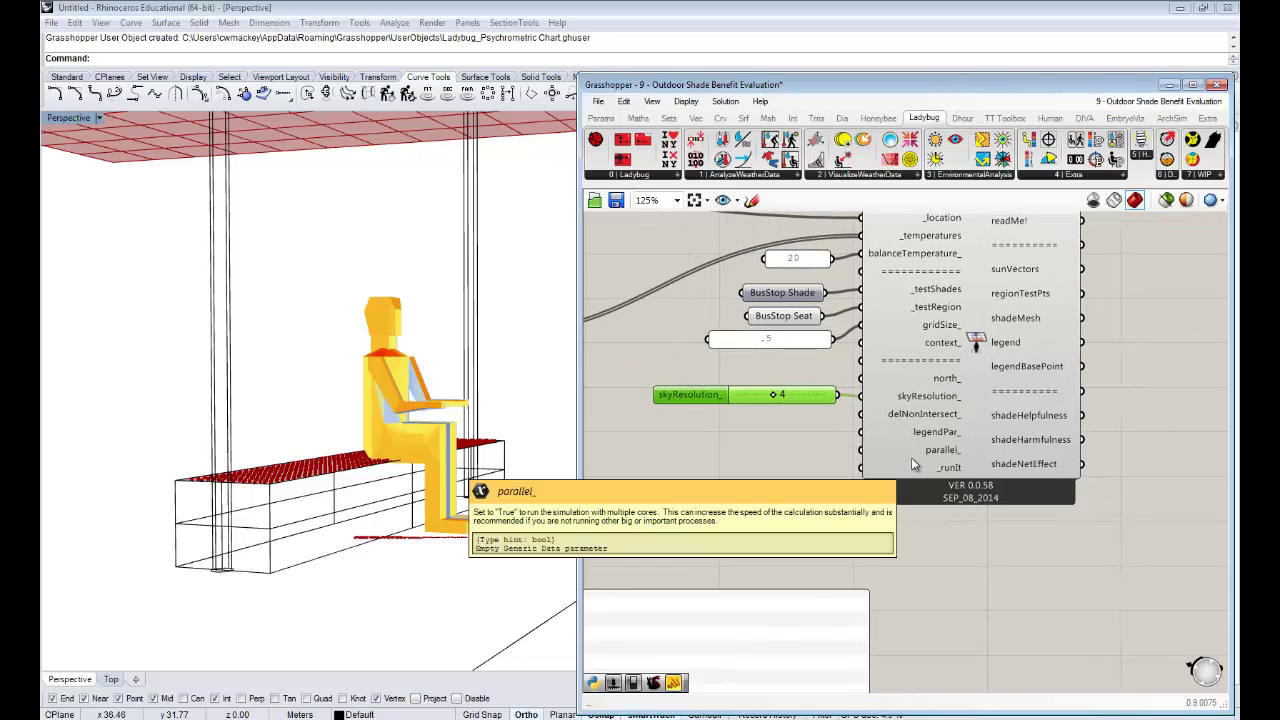
{"action": "double_click", "coordinate": [790, 458]}
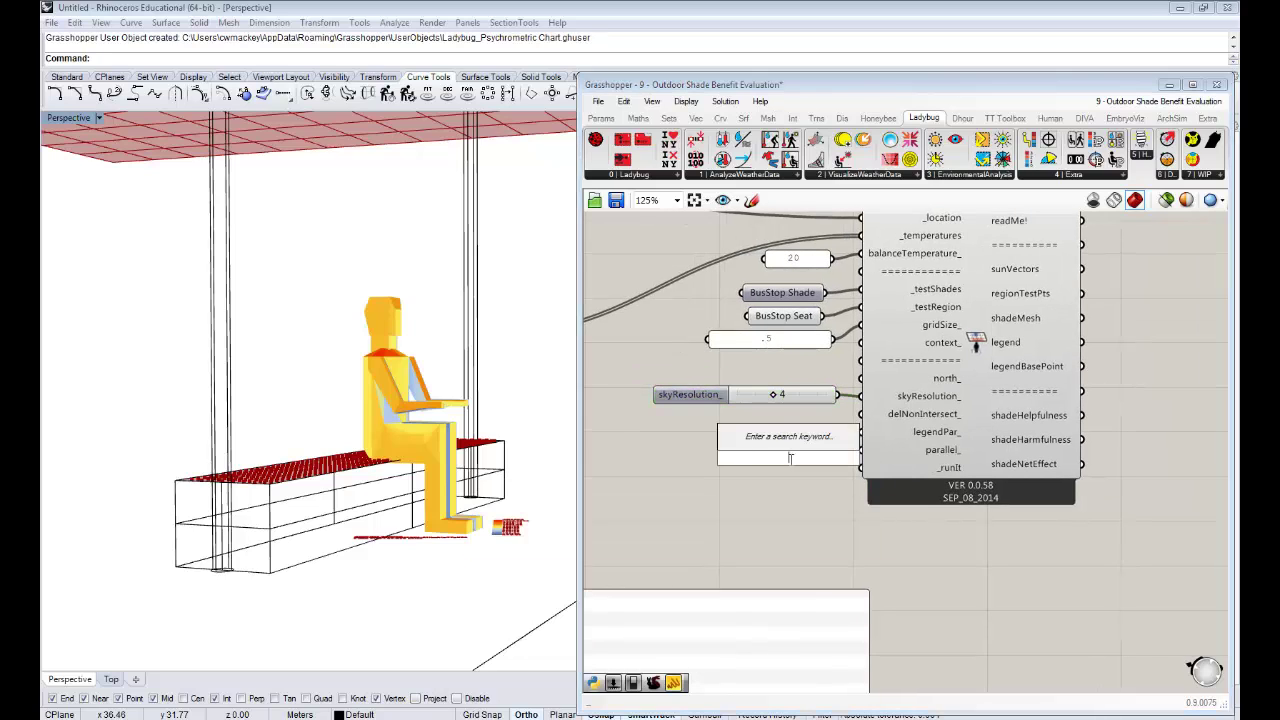
{"action": "type", "text": "boo"}
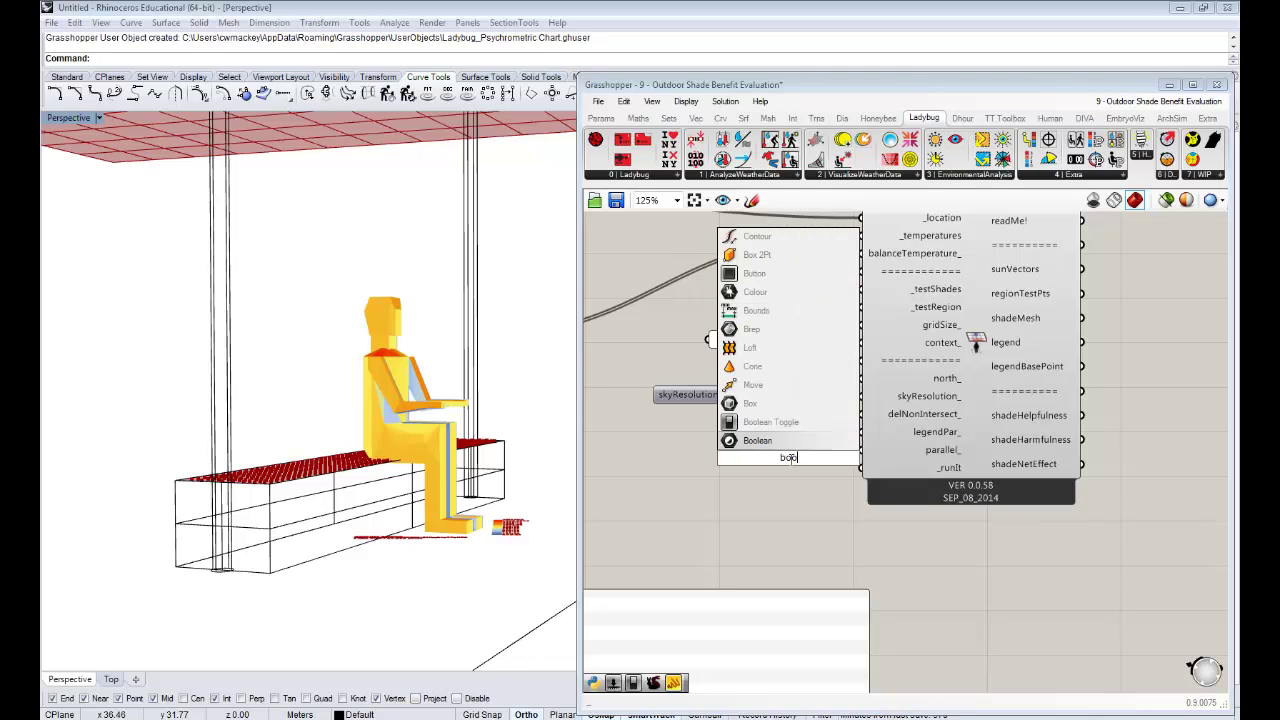
{"action": "left_click", "coordinate": [793, 428]}
{"action": "left_click_drag", "start_coordinate": [777, 458], "coordinate": [860, 467]}
{"action": "double_click", "coordinate": [806, 447]}
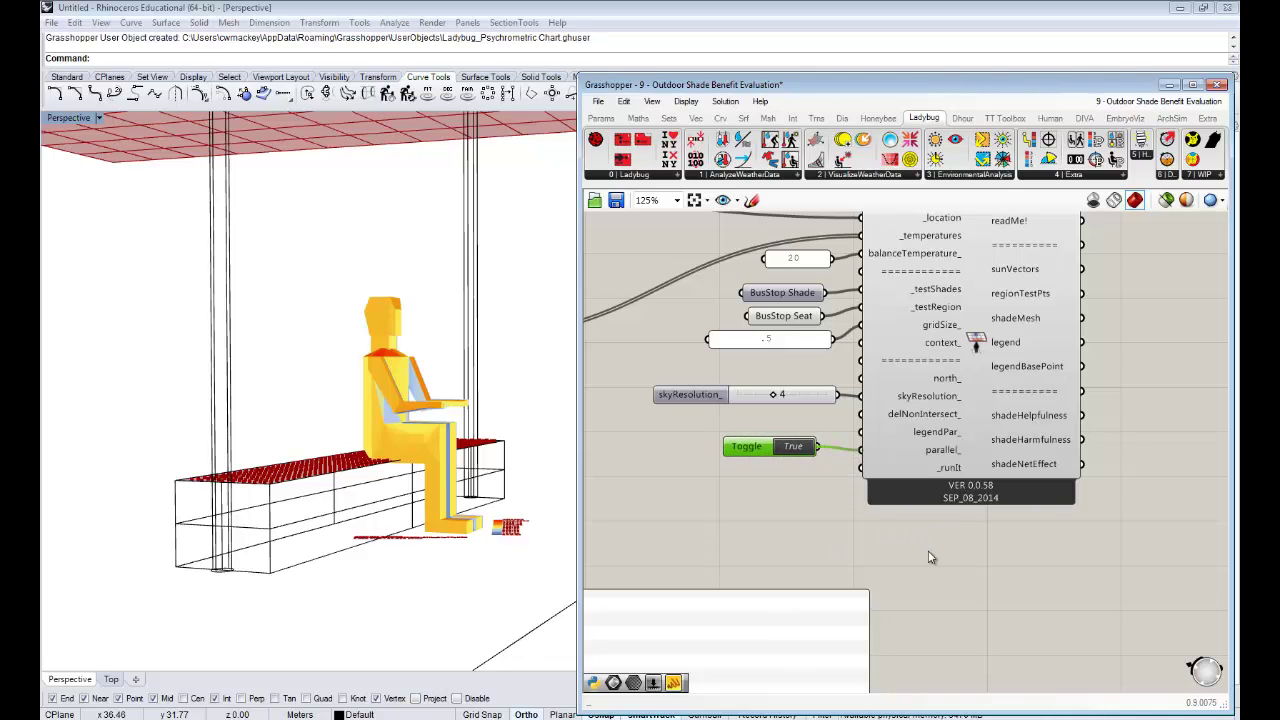
Add a second Boolean Toggle below the first and connect it, set to True, to the _runIt input.
{"action": "right_click_drag", "start_coordinate": [942, 538], "coordinate": [918, 560]}
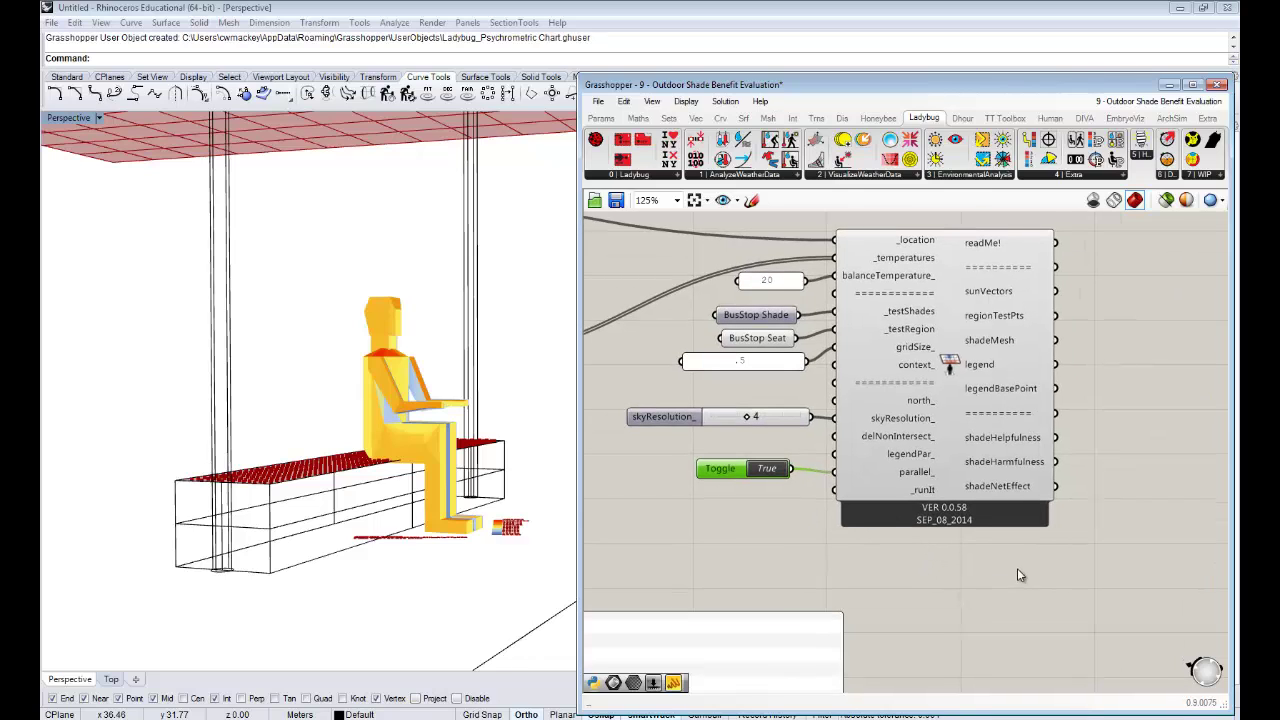
{"action": "right_click_drag", "start_coordinate": [1021, 575], "coordinate": [954, 527]}
{"action": "double_click", "coordinate": [749, 481]}
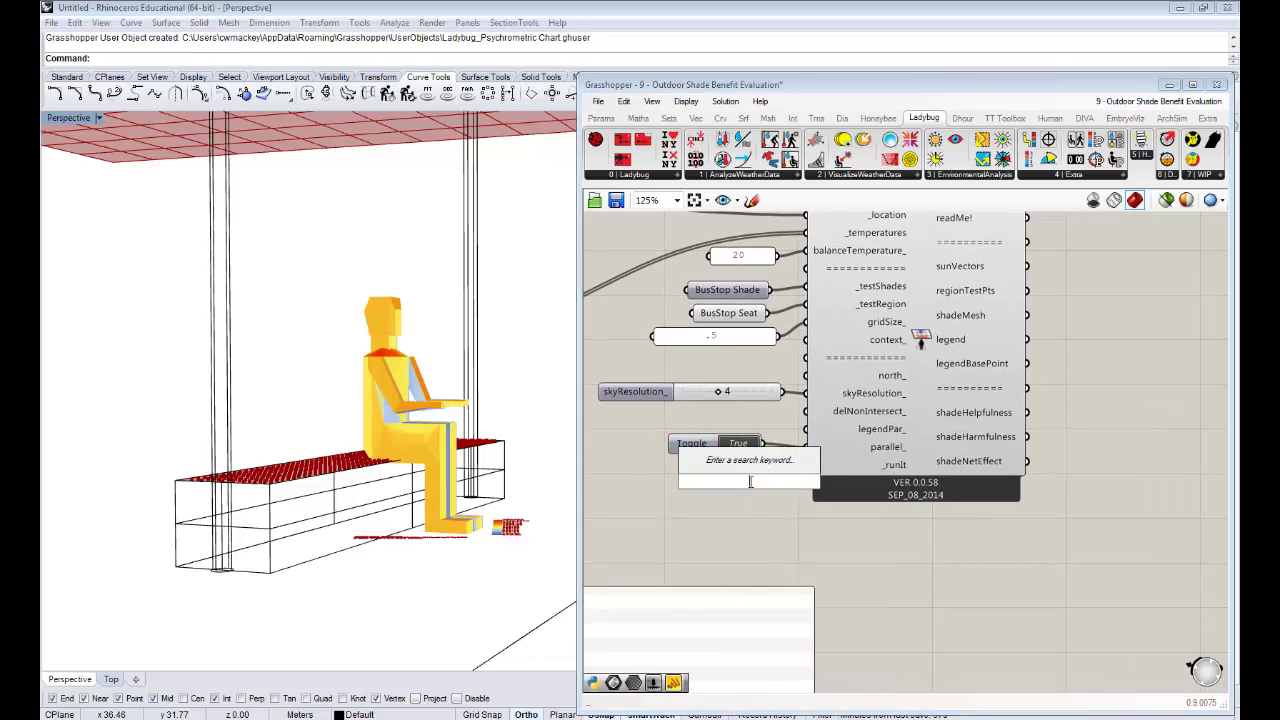
{"action": "type", "text": "boo"}
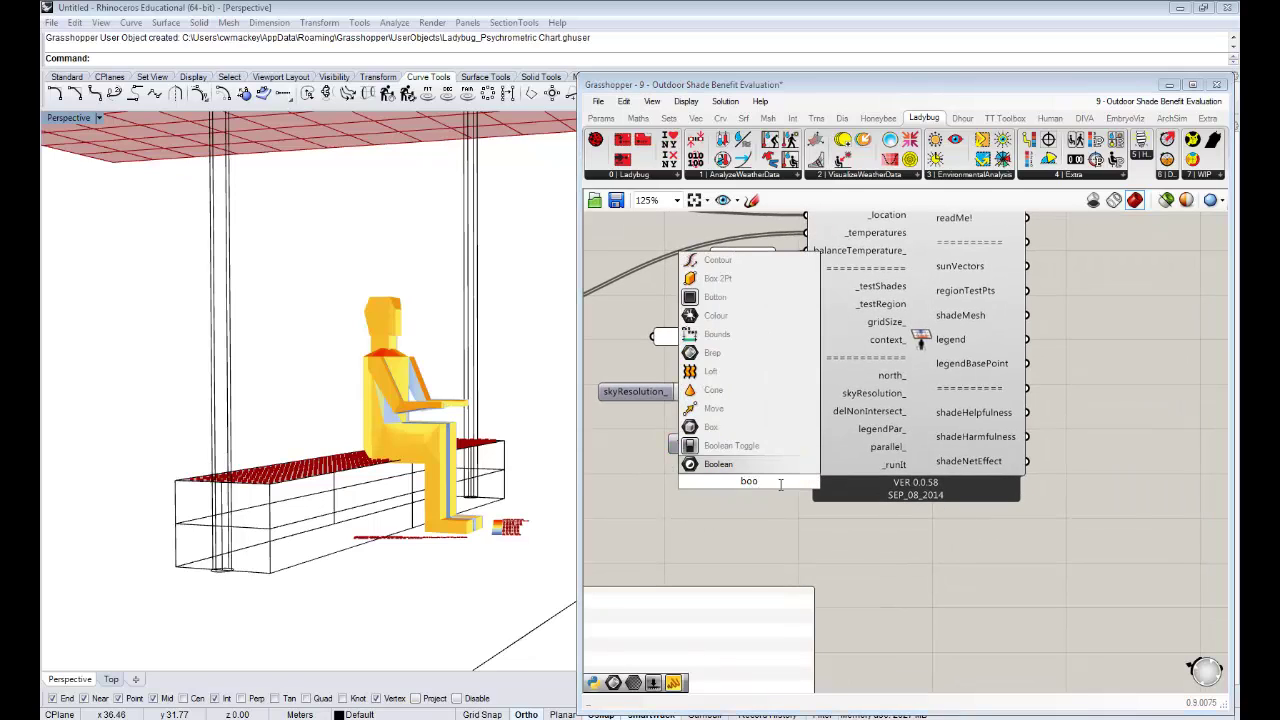
{"action": "left_click", "coordinate": [769, 451]}
{"action": "left_click_drag", "start_coordinate": [724, 482], "coordinate": [729, 478]}
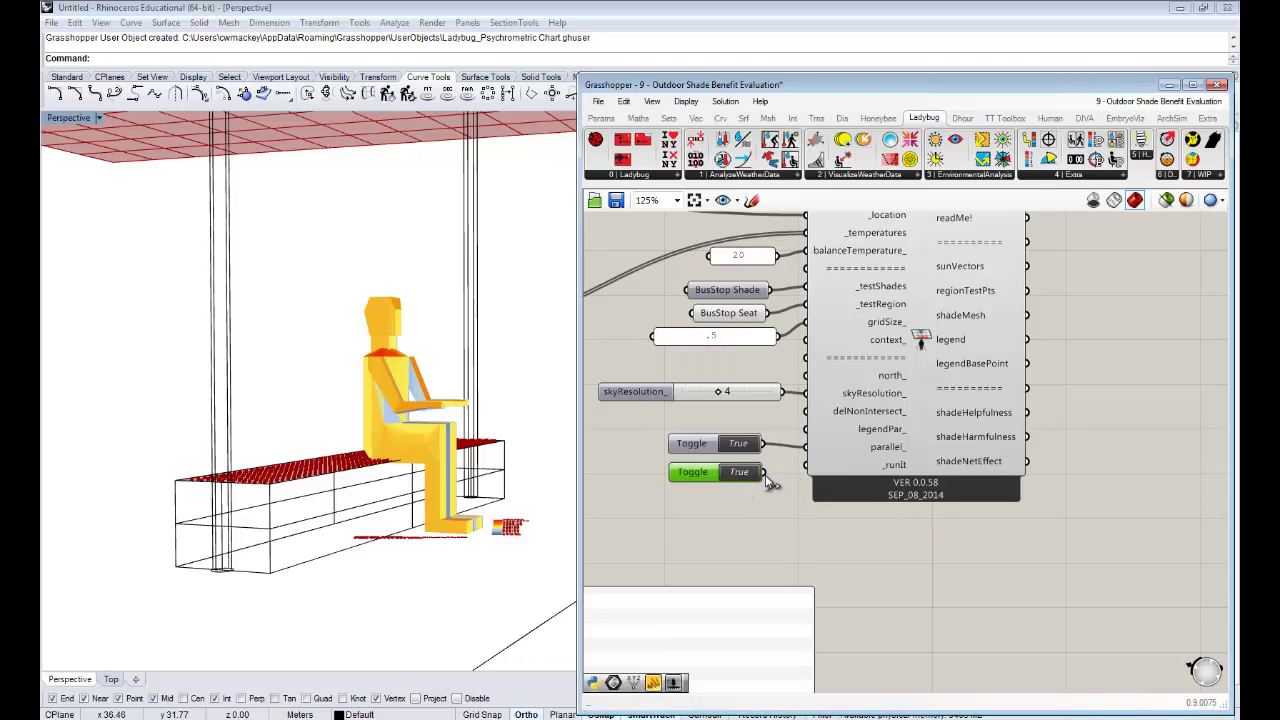
{"action": "left_click_drag", "start_coordinate": [764, 474], "coordinate": [812, 470]}
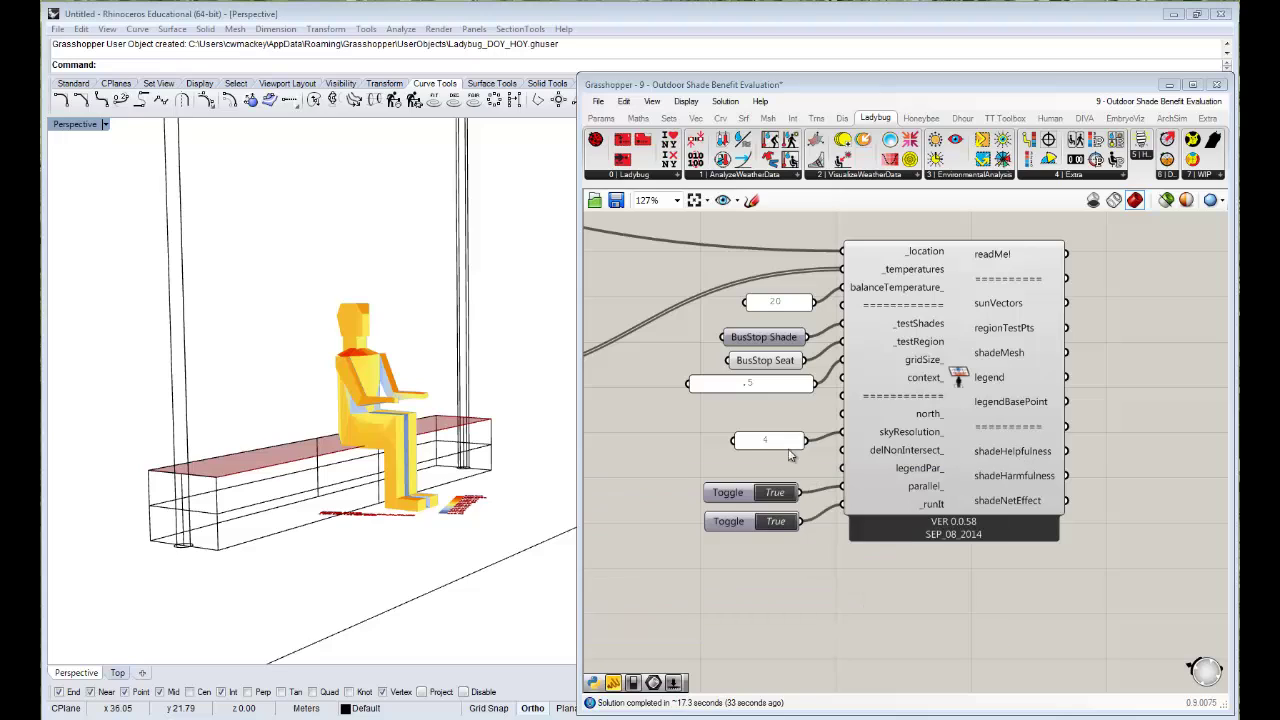
Line up the panel containing 4 with the skyResolution_ input and examine the colored shade benefit mesh and its legend.
{"action": "left_click_drag", "start_coordinate": [767, 442], "coordinate": [765, 438]}
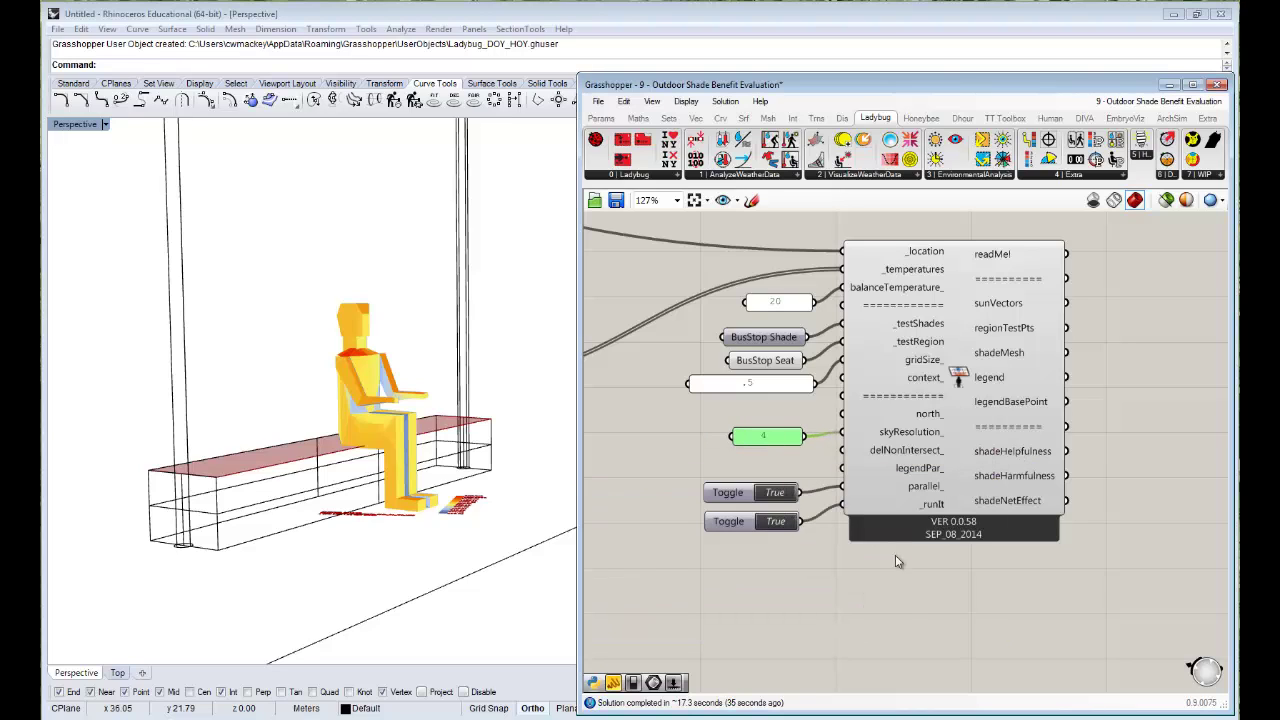
{"action": "left_click", "coordinate": [902, 602]}
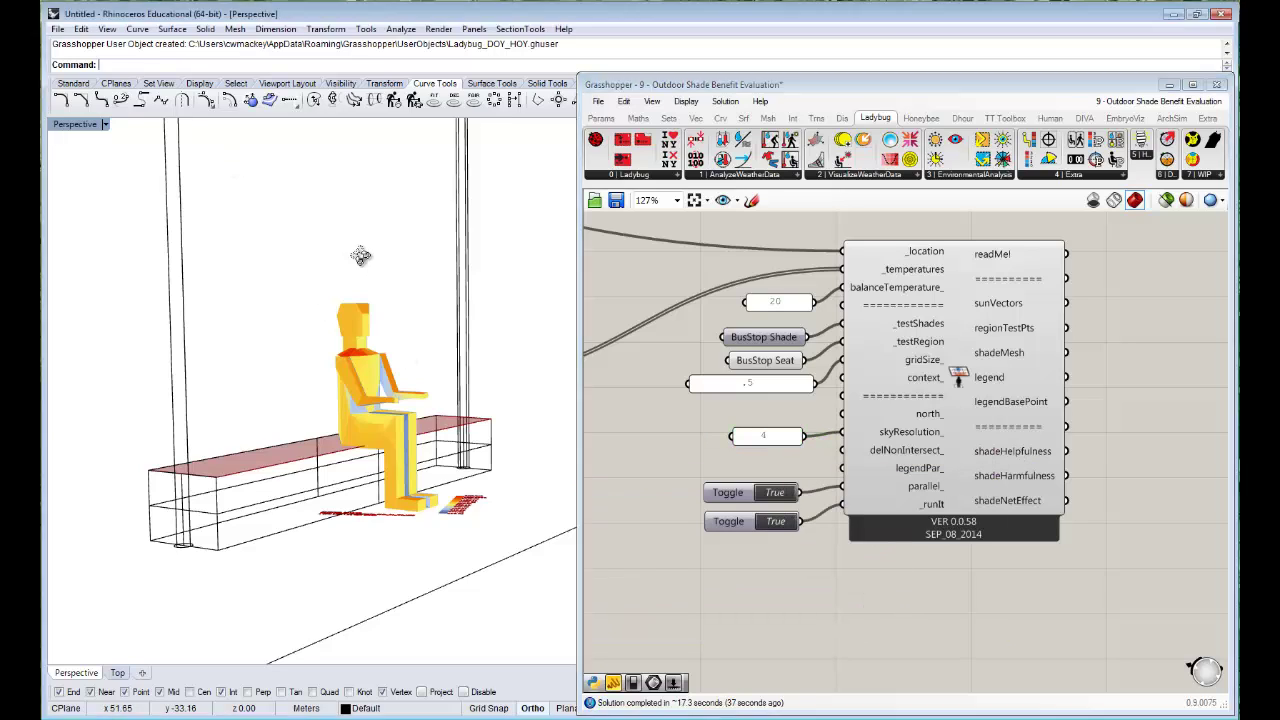
{"action": "scroll", "coordinate": [360, 270], "scroll_direction": "up", "scroll_amount": 3}
{"action": "scroll", "coordinate": [362, 276], "scroll_direction": "down", "scroll_amount": 5}
{"action": "scroll", "coordinate": [305, 371], "scroll_direction": "up", "scroll_amount": 8}
{"action": "right_click_drag", "start_coordinate": [325, 344], "coordinate": [399, 394]}
{"action": "right_click_drag", "start_coordinate": [432, 350], "coordinate": [305, 348]}
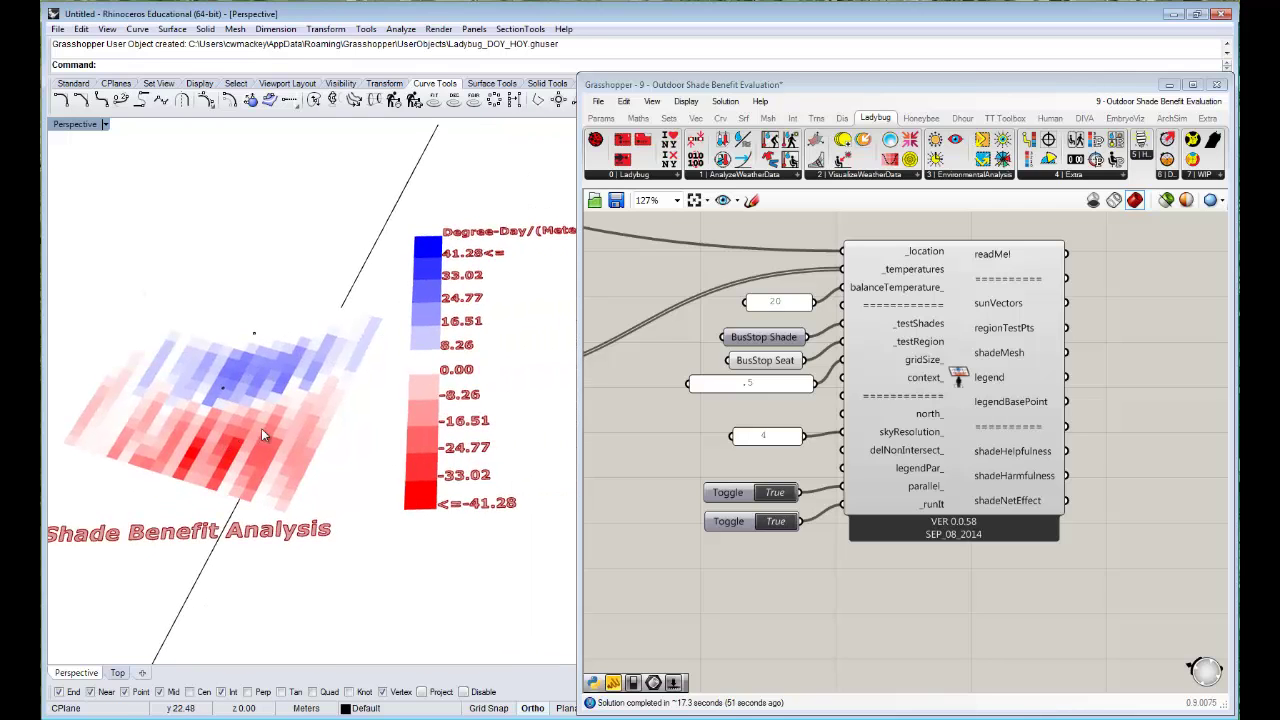
{"action": "right_click_drag", "start_coordinate": [280, 472], "coordinate": [242, 335]}
Move the Visualize the Sunpath group and connect the weather file component's location output to its location input.
{"action": "scroll", "coordinate": [772, 430], "scroll_direction": "down", "scroll_amount": 10}
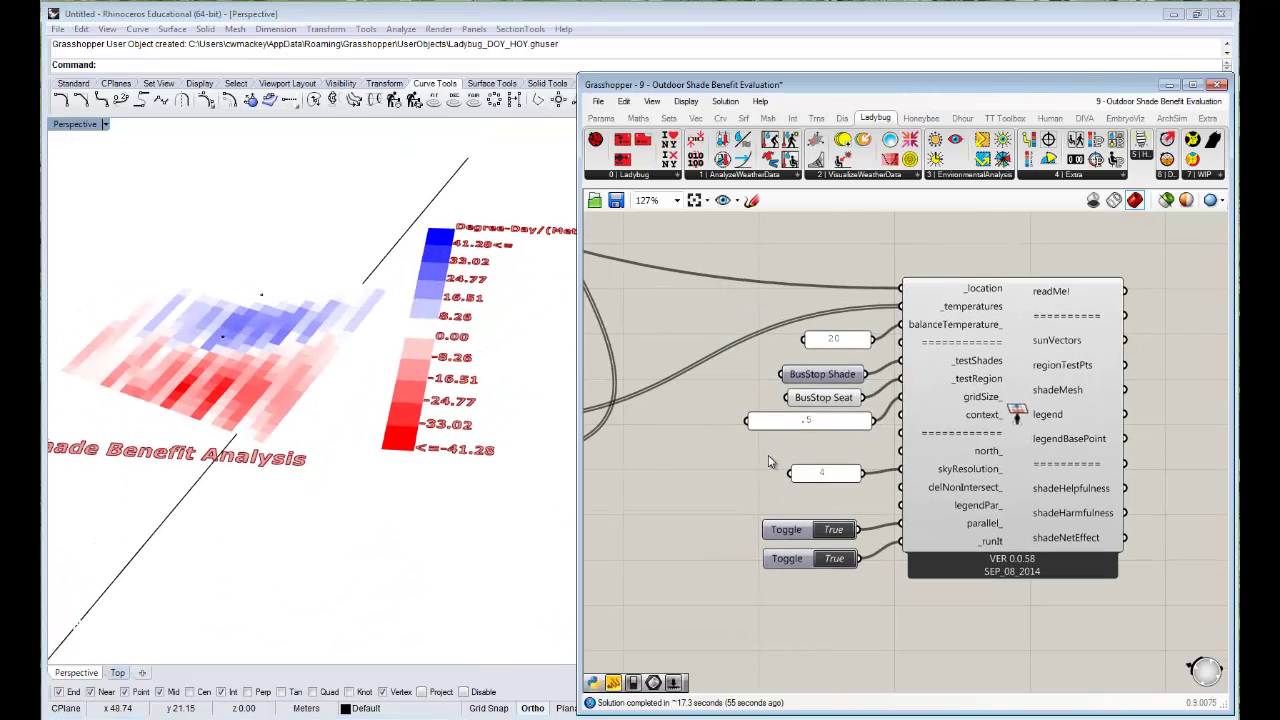
{"action": "right_click_drag", "start_coordinate": [1142, 415], "coordinate": [1112, 402]}
{"action": "left_click_drag", "start_coordinate": [1152, 413], "coordinate": [907, 352]}
{"action": "scroll", "coordinate": [968, 356], "scroll_direction": "up", "scroll_amount": 7}
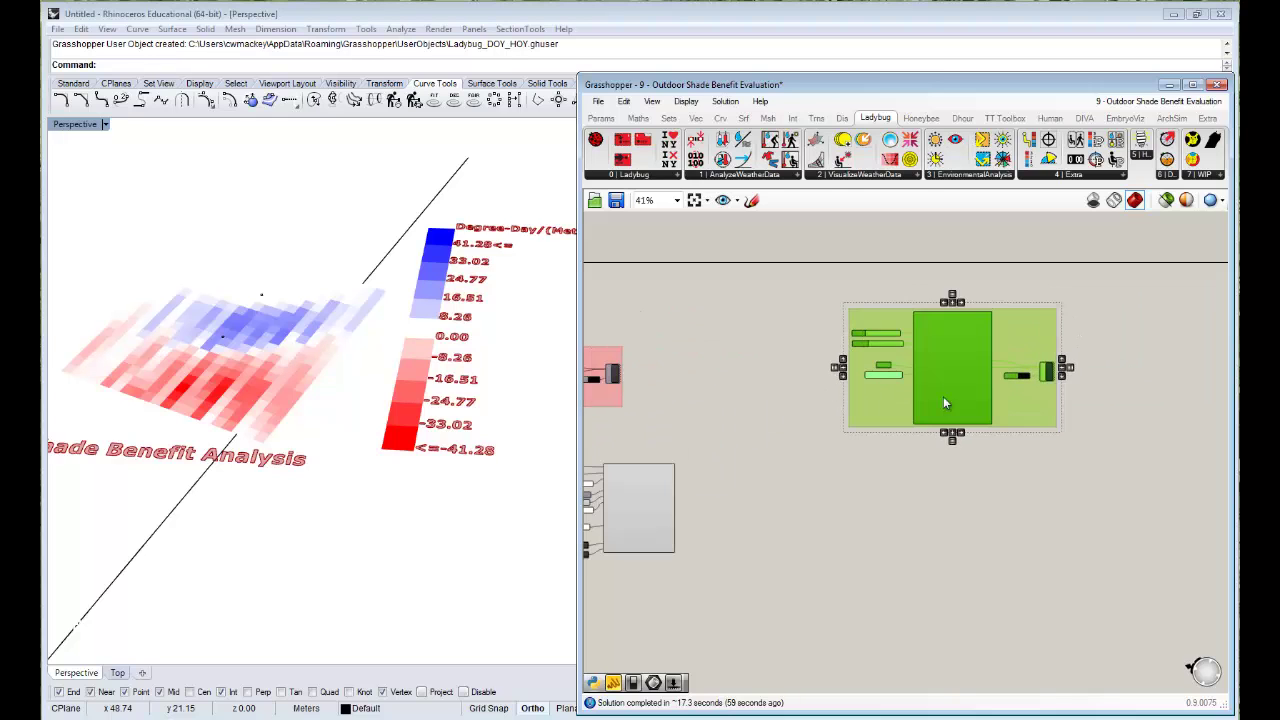
{"action": "right_click_drag", "start_coordinate": [1013, 534], "coordinate": [1200, 534]}
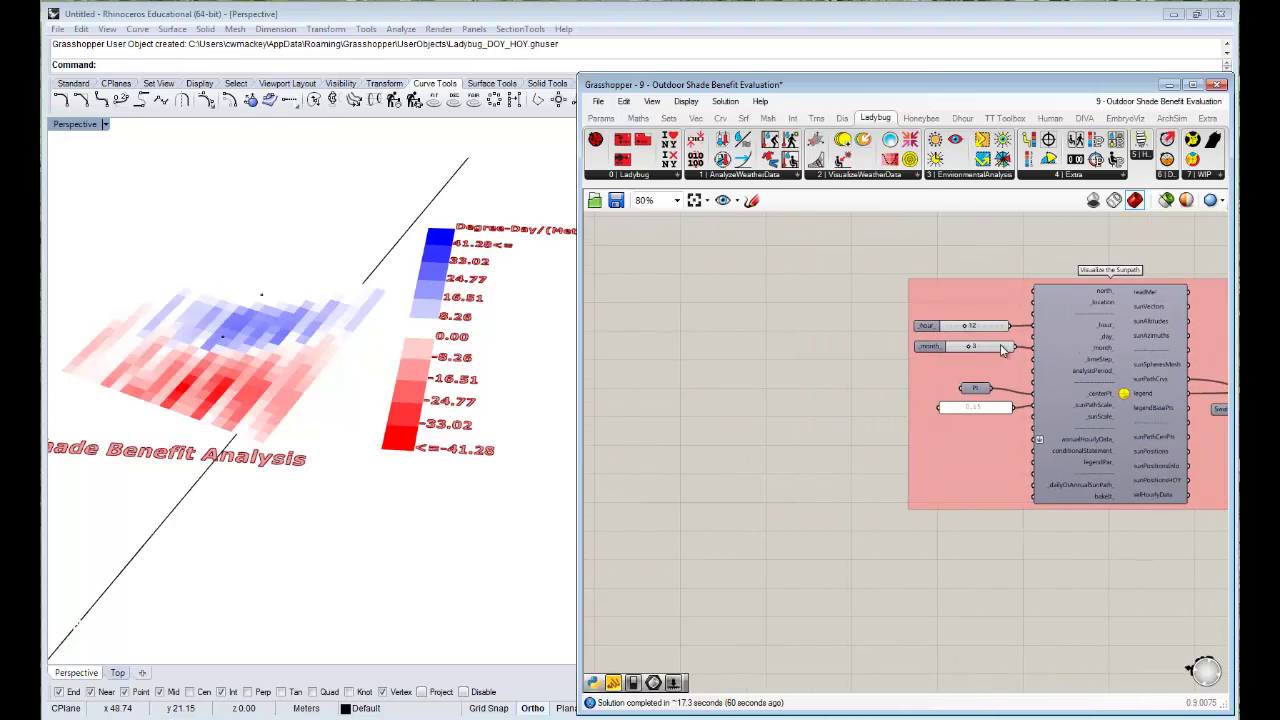
{"action": "scroll", "coordinate": [1030, 330], "scroll_direction": "down", "scroll_amount": 4}
{"action": "scroll", "coordinate": [776, 331], "scroll_direction": "up", "scroll_amount": 3}
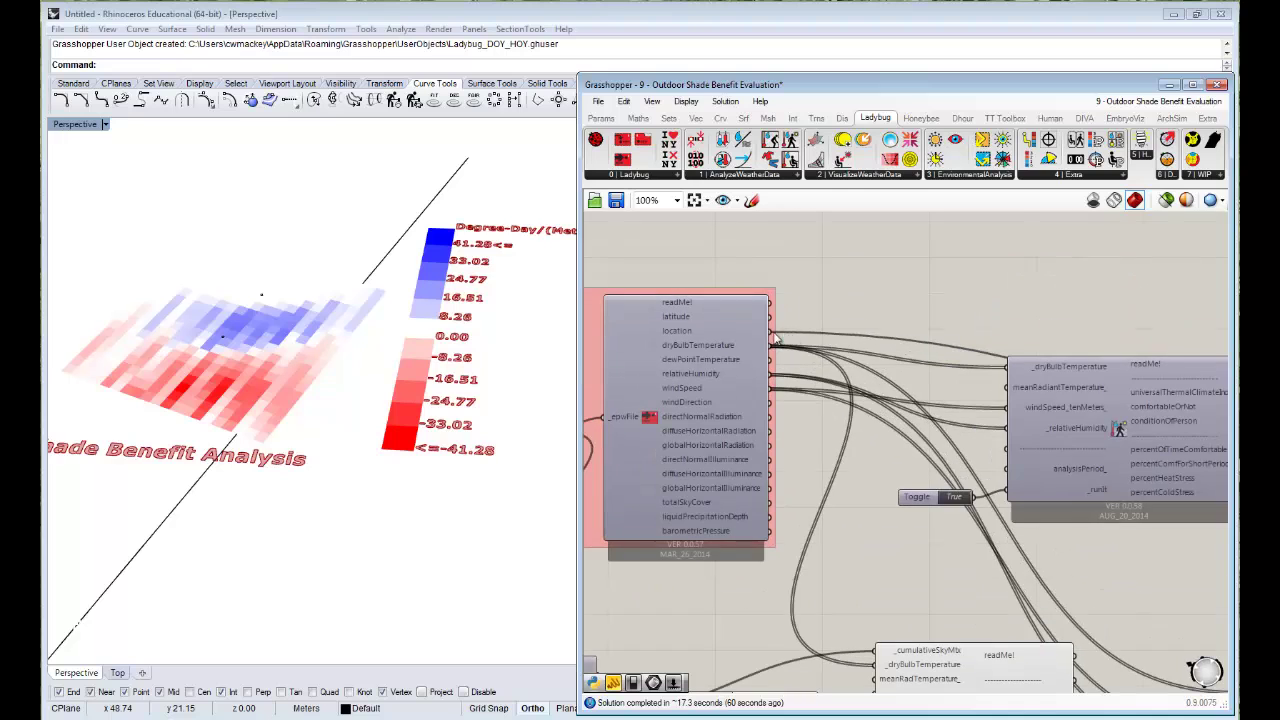
{"action": "scroll", "coordinate": [776, 335], "scroll_direction": "down", "scroll_amount": 5}
{"action": "scroll", "coordinate": [915, 325], "scroll_direction": "up", "scroll_amount": 6}
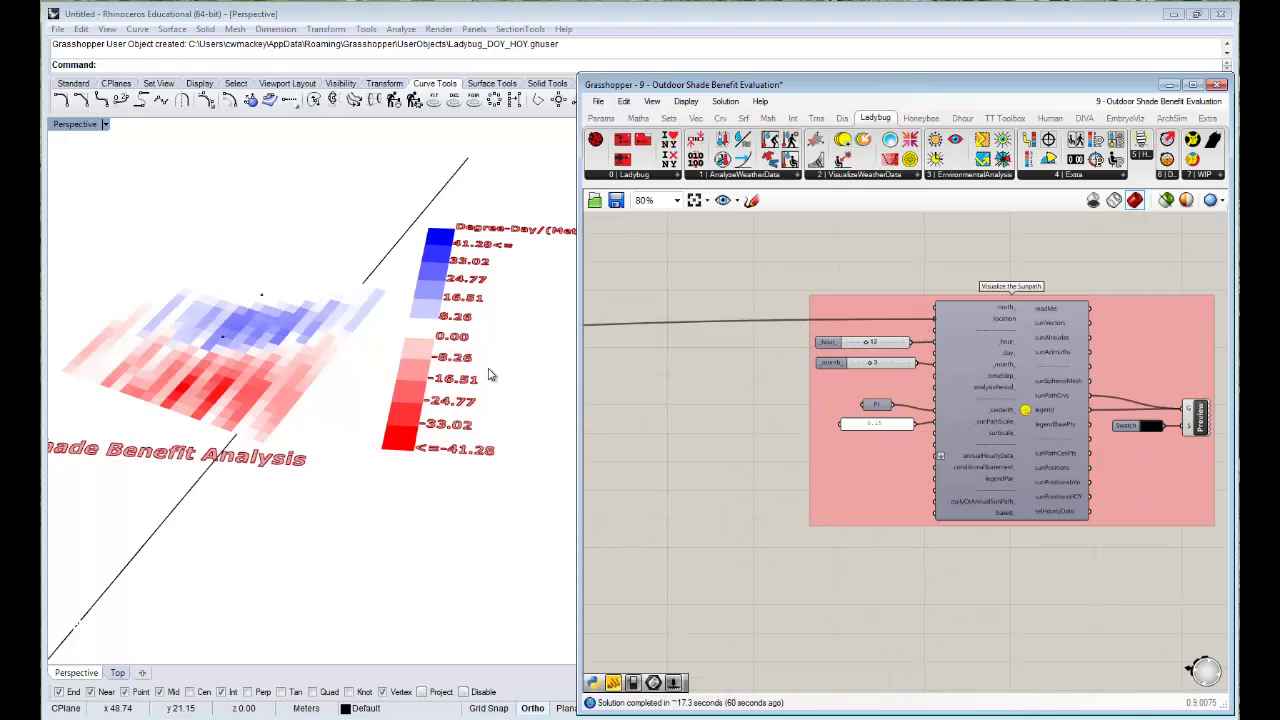
{"action": "left_click", "coordinate": [740, 443]}
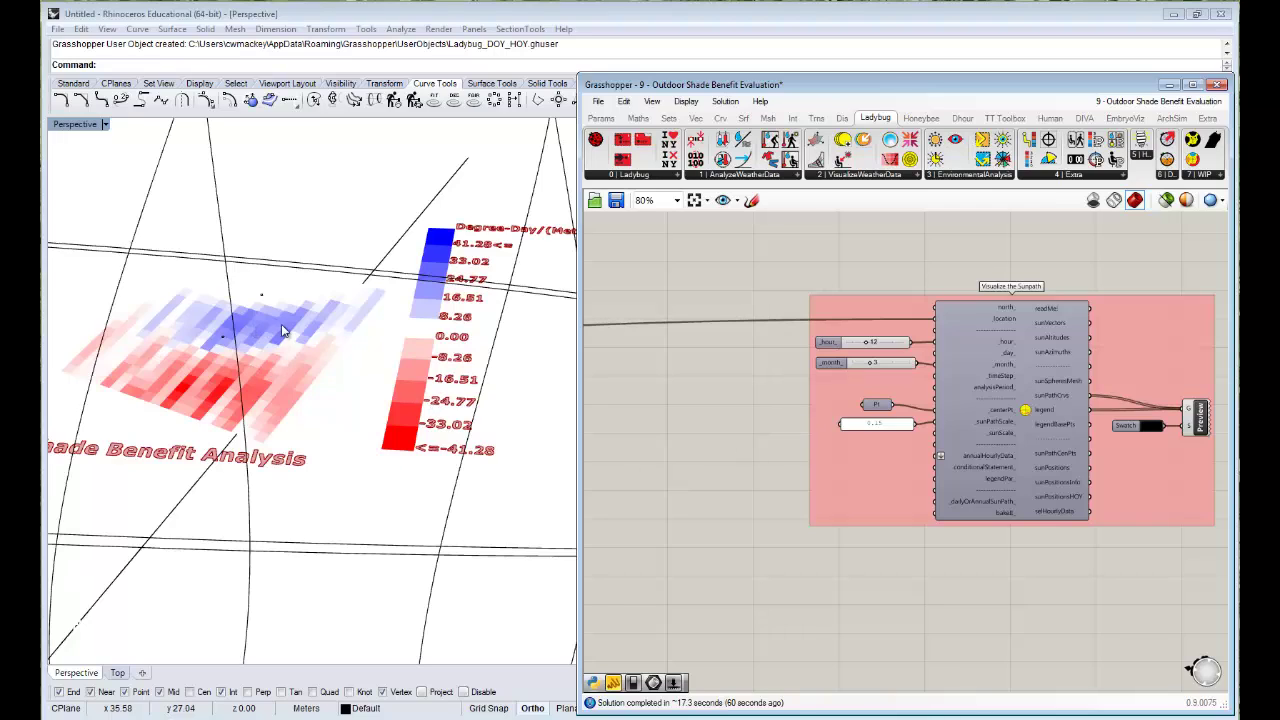
Examine the shade benefit mesh in relation to the sun path dome from several angles and distances.
{"action": "right_click_drag", "start_coordinate": [353, 368], "coordinate": [332, 394]}
{"action": "scroll", "coordinate": [340, 390], "scroll_direction": "down", "scroll_amount": 8}
{"action": "scroll", "coordinate": [340, 405], "scroll_direction": "up", "scroll_amount": 5}
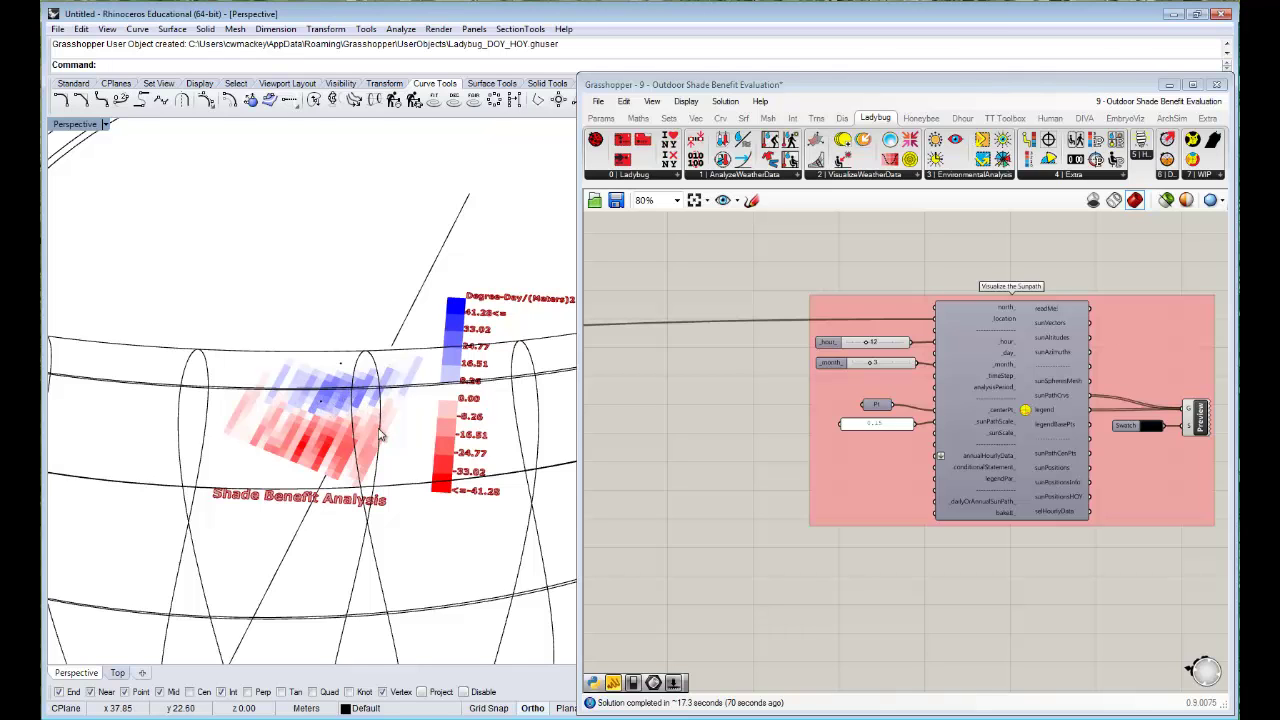
{"action": "scroll", "coordinate": [385, 441], "scroll_direction": "down", "scroll_amount": 8}
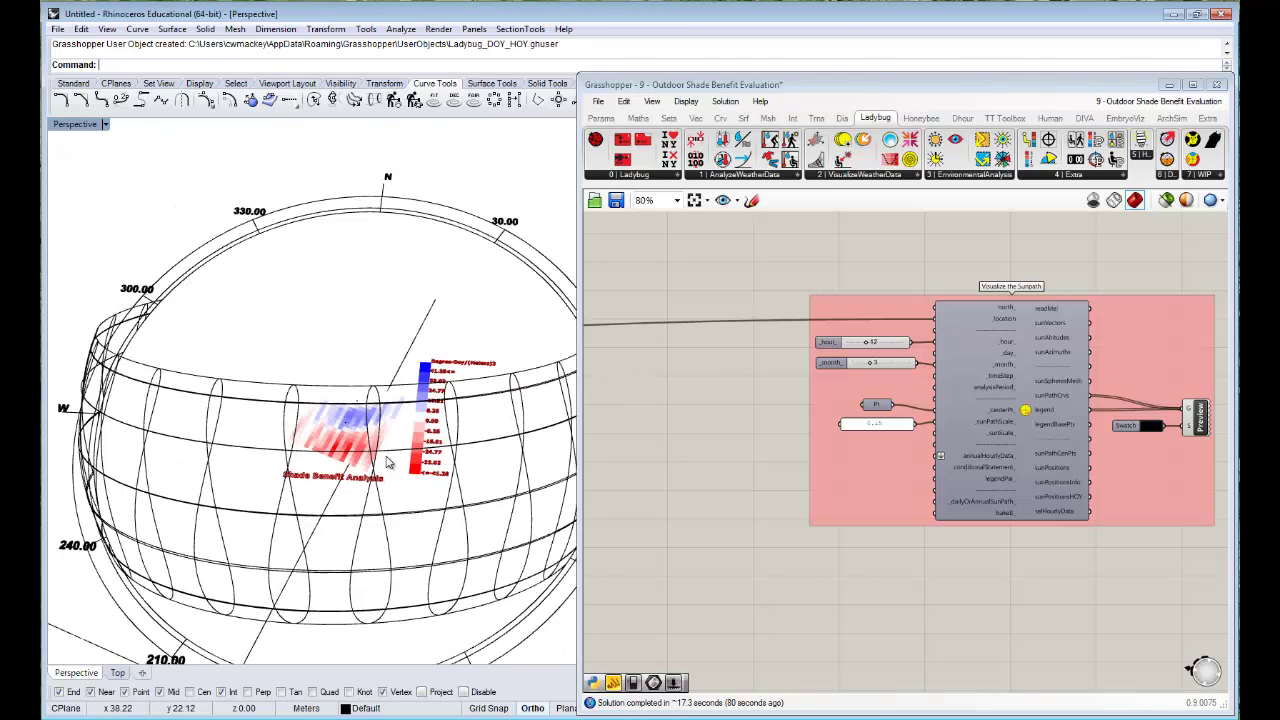
{"action": "right_click_drag", "start_coordinate": [389, 438], "coordinate": [399, 404]}
{"action": "scroll", "coordinate": [370, 490], "scroll_direction": "up", "scroll_amount": 5}
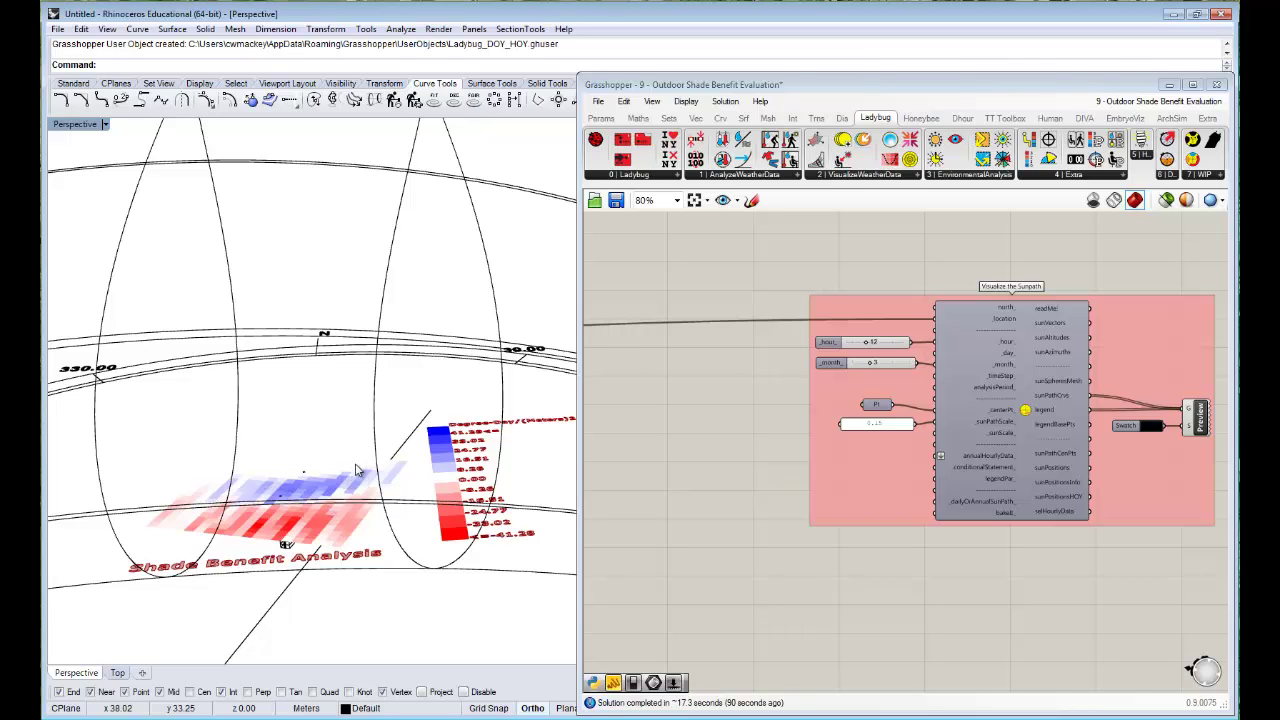
Examine the shade benefit mesh together with the Comfort Shade Benefit Evaluator's grid size, test surface inputs and shadeMesh and legend outputs.
{"action": "right_click_drag", "start_coordinate": [356, 466], "coordinate": [389, 458]}
{"action": "right_click_drag", "start_coordinate": [381, 514], "coordinate": [387, 343]}
{"action": "right_click_drag", "start_coordinate": [352, 462], "coordinate": [383, 376]}
{"action": "right_click_drag", "start_coordinate": [735, 537], "coordinate": [846, 494]}
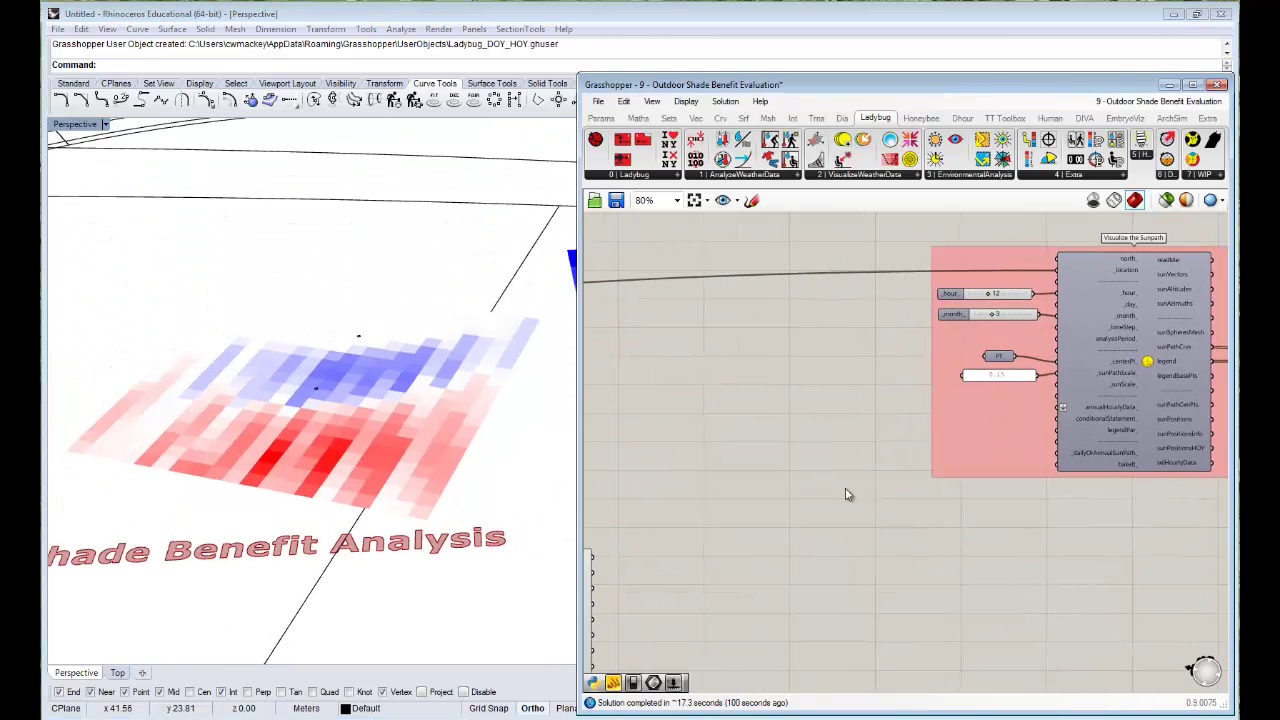
{"action": "right_click_drag", "start_coordinate": [711, 464], "coordinate": [971, 383]}
{"action": "right_click_drag", "start_coordinate": [893, 531], "coordinate": [934, 492]}
{"action": "scroll", "coordinate": [740, 527], "scroll_direction": "up", "scroll_amount": 3}
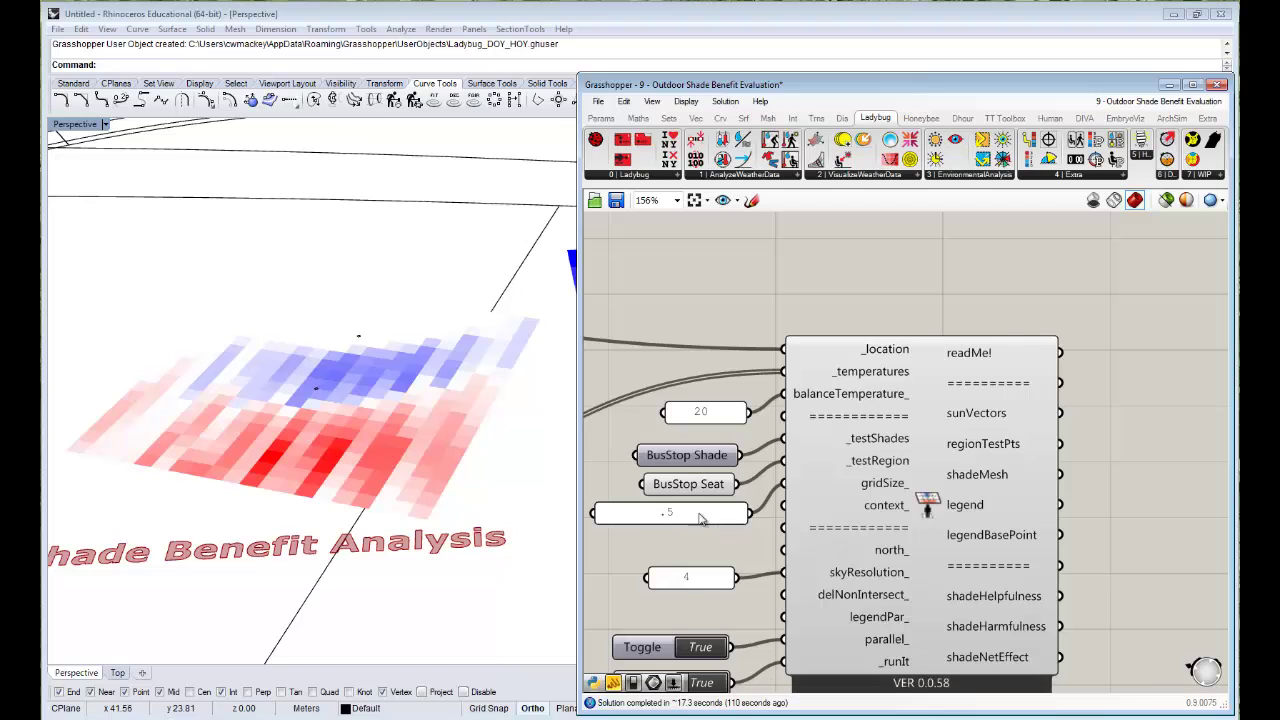
{"action": "right_click_drag", "start_coordinate": [408, 376], "coordinate": [402, 388]}
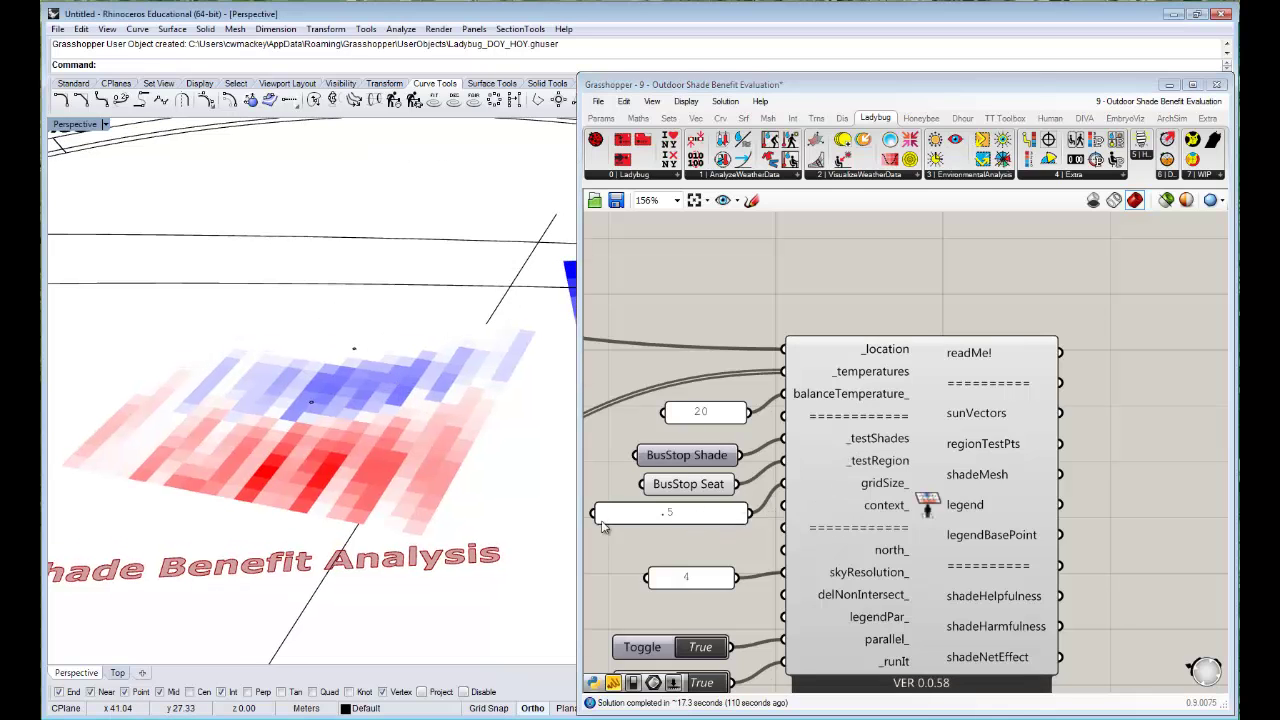
{"action": "mouse_move", "coordinate": [428, 488]}
{"action": "right_mouse_down"}
{"action": "mouse_move", "coordinate": [402, 446]}
{"action": "mouse_move", "coordinate": [410, 488]}
{"action": "right_mouse_up"}
{"action": "right_click_drag", "start_coordinate": [500, 466], "coordinate": [450, 455]}
{"action": "scroll", "coordinate": [912, 418], "scroll_direction": "down", "scroll_amount": 2}
{"action": "scroll", "coordinate": [912, 418], "scroll_direction": "down", "scroll_amount": 2}
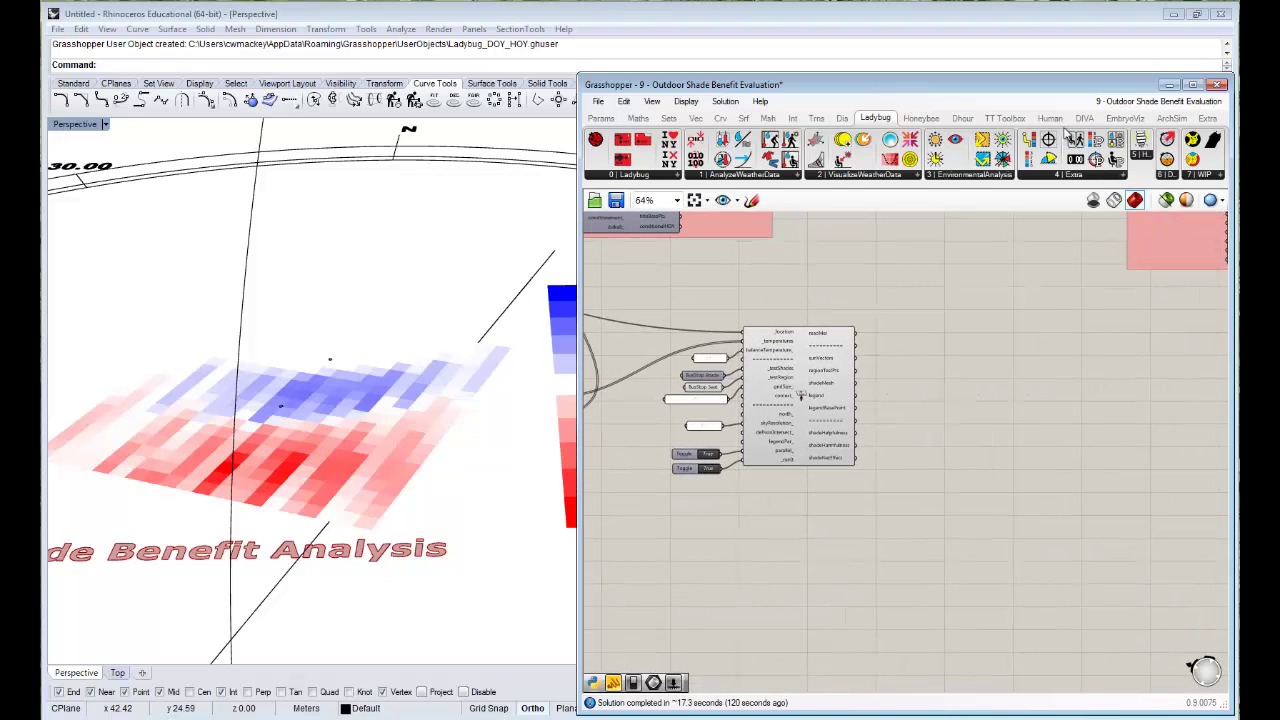
{"action": "scroll", "coordinate": [860, 375], "scroll_direction": "up", "scroll_amount": 4}
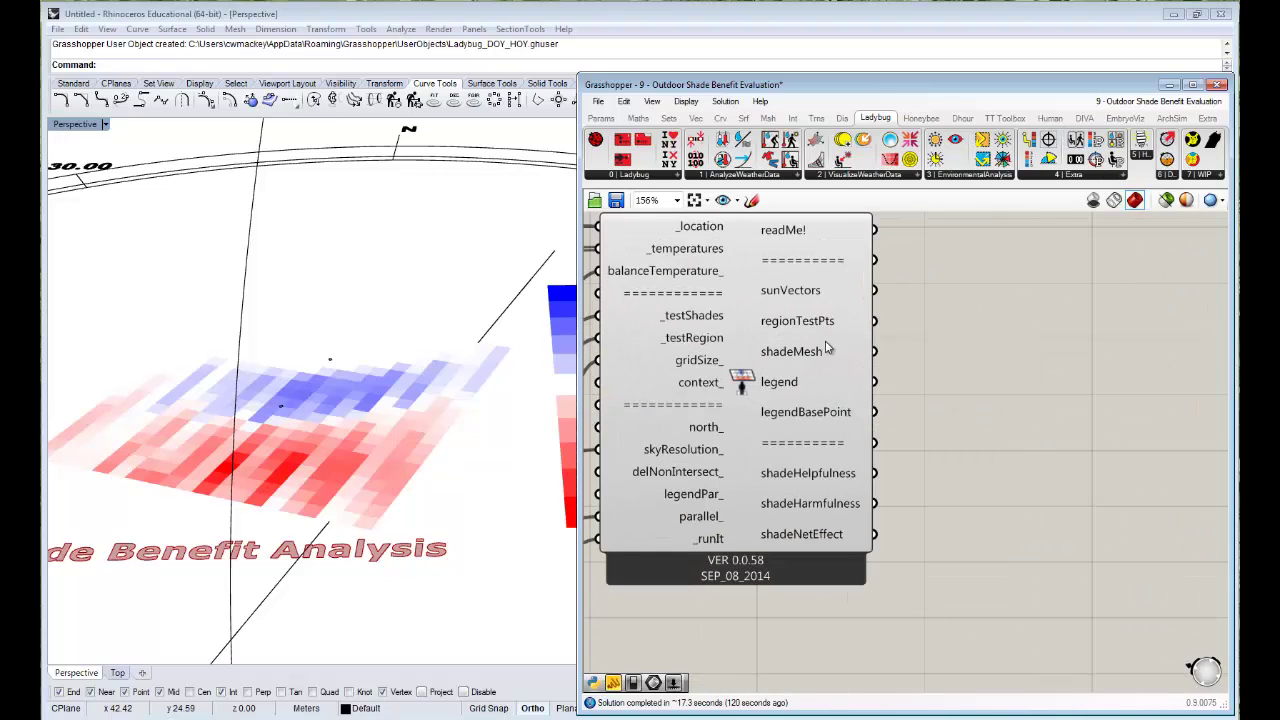
{"action": "mouse_move", "coordinate": [827, 360]}
{"action": "left_click_drag", "start_coordinate": [759, 388], "coordinate": [762, 382]}
{"action": "left_click", "coordinate": [931, 407]}
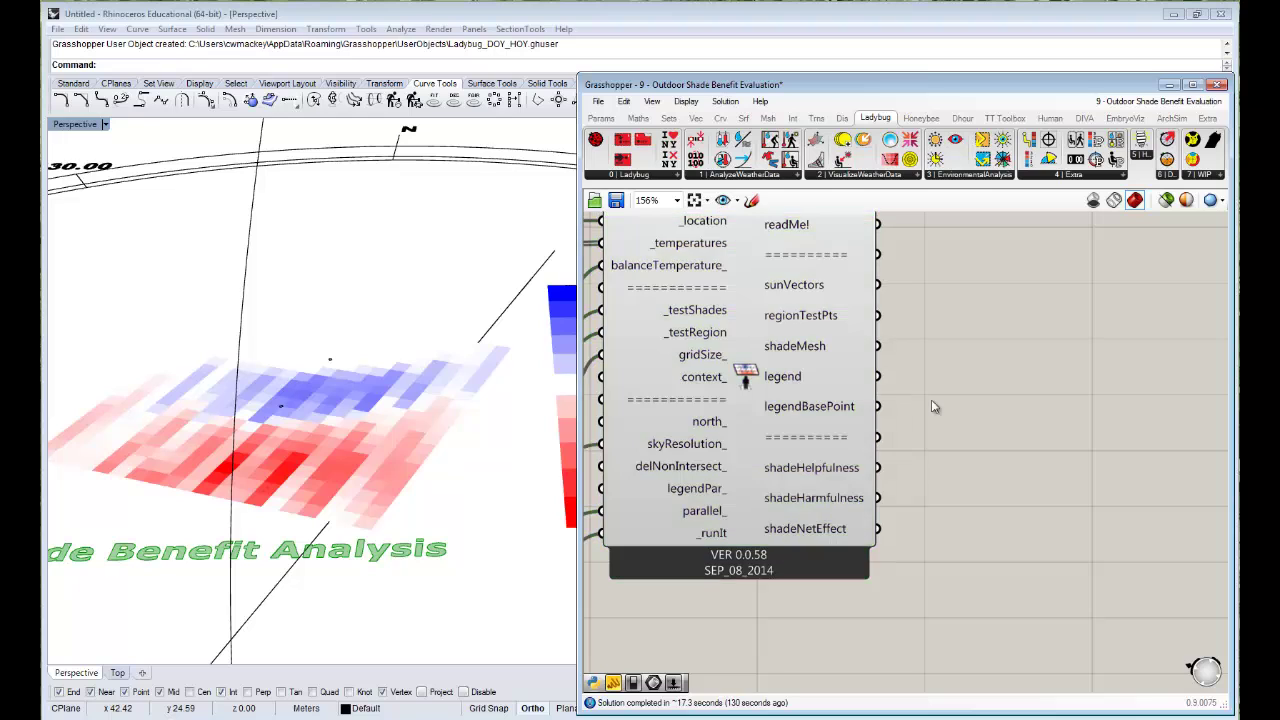
Add Honeybee's Optimal Shade Creator component to the canvas beside the outputs of the Comfort Shade Benefit Evaluator.
{"action": "right_click_drag", "start_coordinate": [954, 404], "coordinate": [931, 408]}
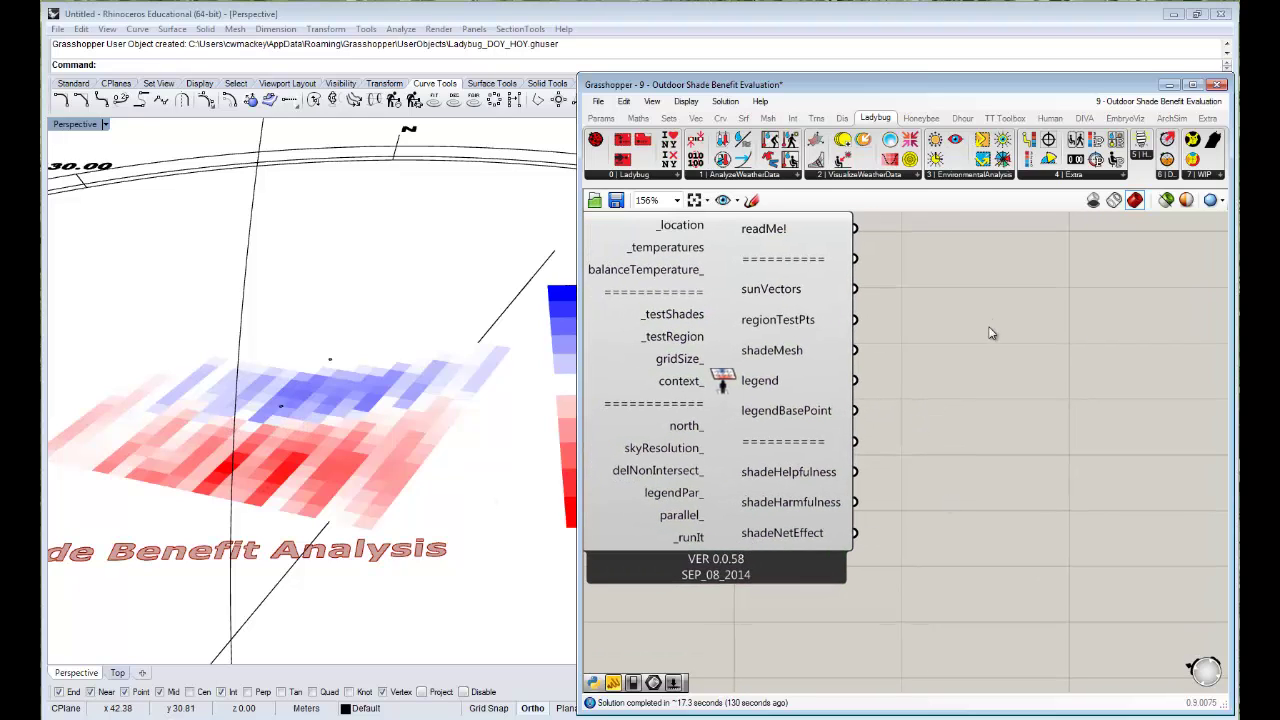
{"action": "right_click_drag", "start_coordinate": [466, 456], "coordinate": [400, 472]}
{"action": "right_click_drag", "start_coordinate": [1140, 429], "coordinate": [1010, 421]}
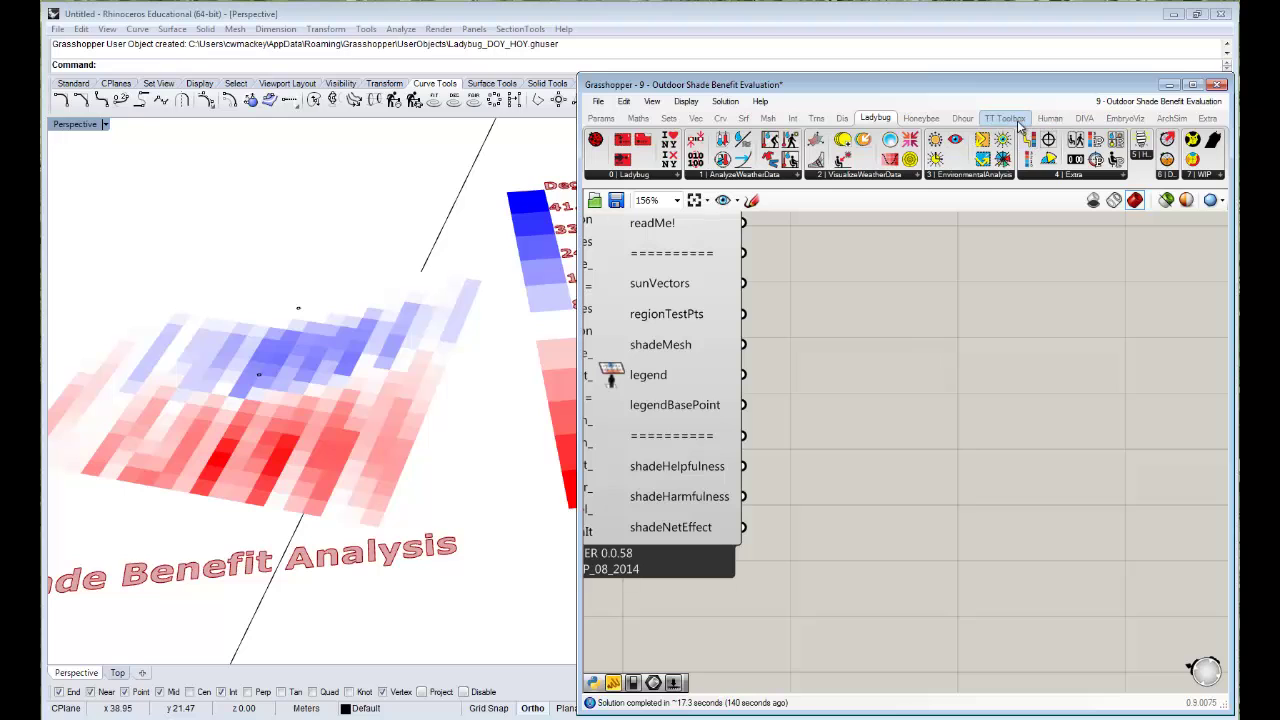
{"action": "left_click", "coordinate": [922, 118]}
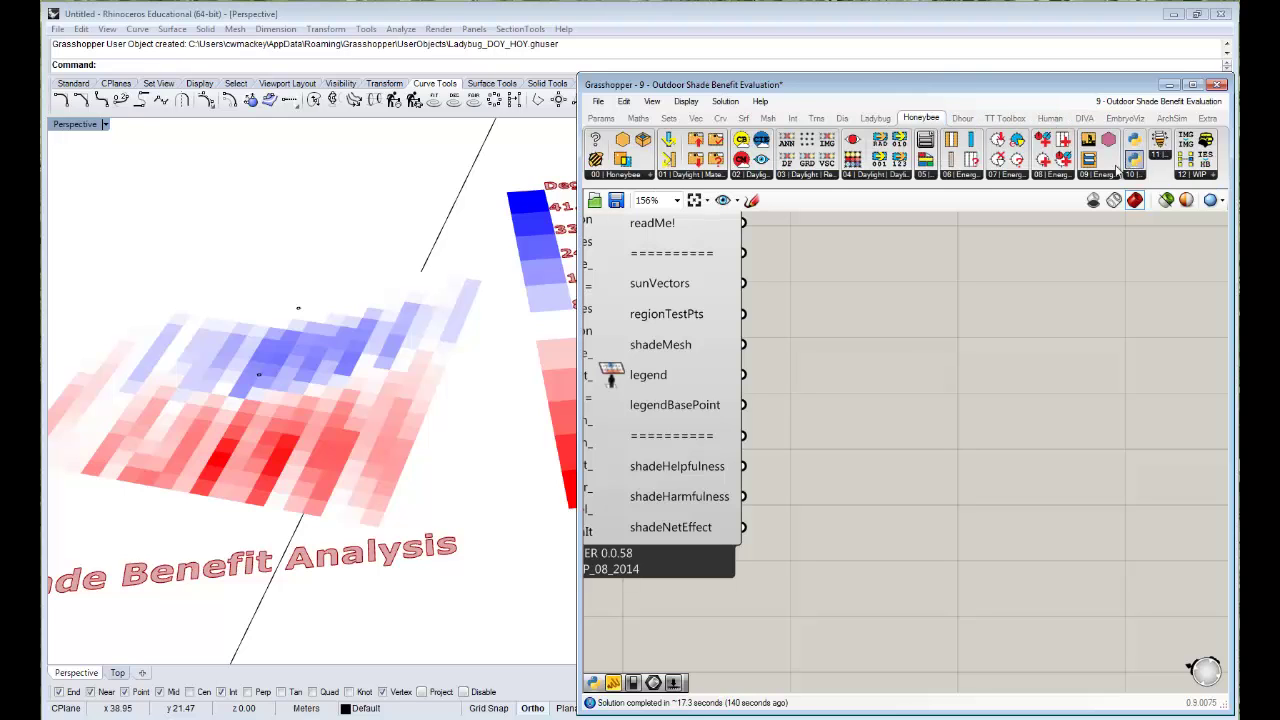
{"action": "left_click", "coordinate": [1102, 175]}
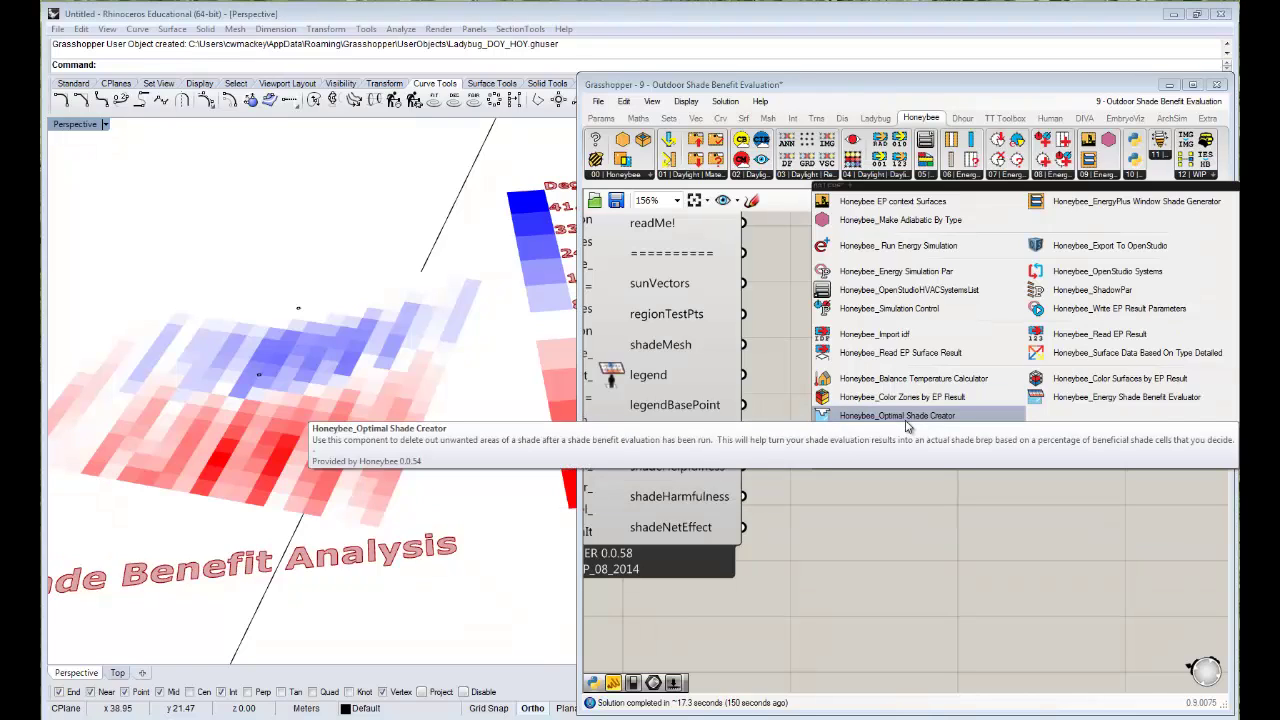
{"action": "left_click_drag", "start_coordinate": [908, 425], "coordinate": [1035, 400]}
{"action": "right_click_drag", "start_coordinate": [1095, 410], "coordinate": [1073, 428]}
{"action": "left_click_drag", "start_coordinate": [991, 420], "coordinate": [1021, 408]}
Connect the evaluator's shadeMesh and shadeNetEffect outputs to the Optimal Shade Creator's matching inputs and inspect the generated shade above the bench.
{"action": "left_click_drag", "start_coordinate": [727, 372], "coordinate": [912, 356]}
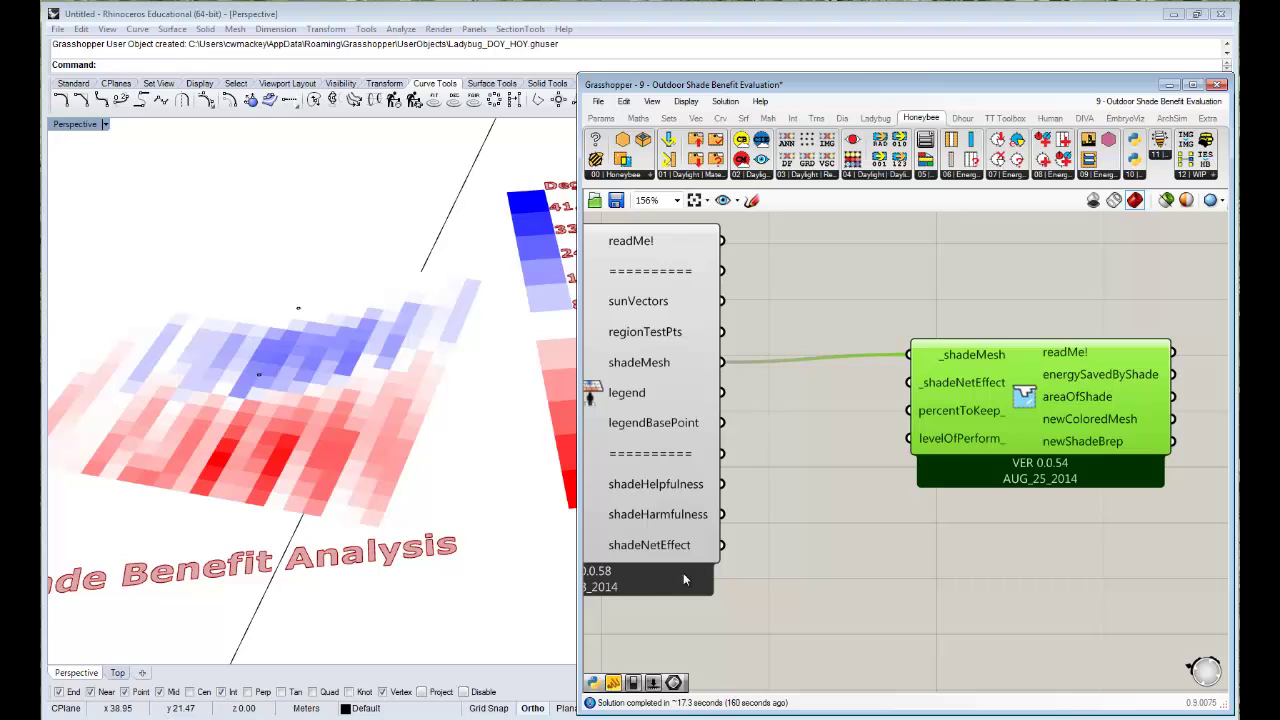
{"action": "left_click_drag", "start_coordinate": [722, 546], "coordinate": [910, 382]}
{"action": "right_click_drag", "start_coordinate": [951, 540], "coordinate": [974, 531]}
{"action": "right_click_drag", "start_coordinate": [331, 383], "coordinate": [331, 443]}
{"action": "scroll", "coordinate": [355, 461], "scroll_direction": "up", "scroll_amount": 5}
{"action": "right_click_drag", "start_coordinate": [470, 446], "coordinate": [385, 328]}
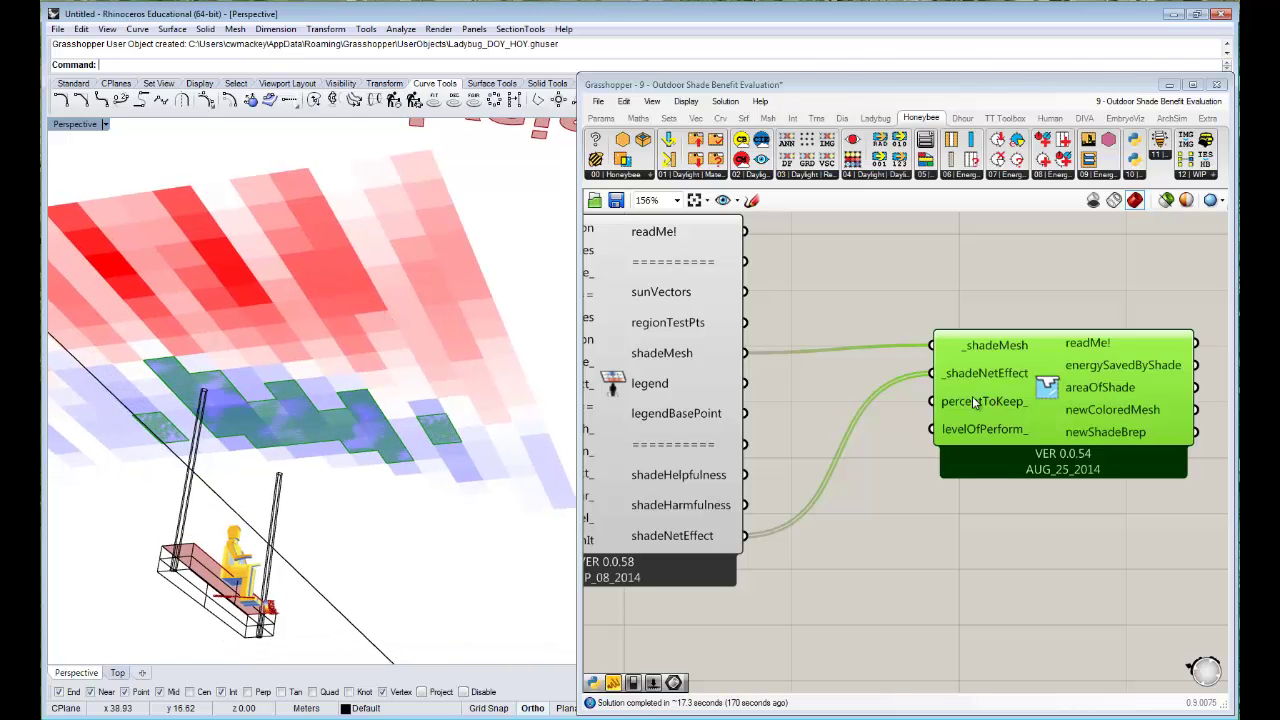
{"action": "right_click_drag", "start_coordinate": [345, 387], "coordinate": [320, 432]}
Add a number slider set to 50 and connect it to the Optimal Shade Creator's percentToKeep_ input.
{"action": "right_click_drag", "start_coordinate": [977, 532], "coordinate": [873, 564]}
{"action": "right_click_drag", "start_coordinate": [868, 426], "coordinate": [1002, 412]}
{"action": "double_click", "coordinate": [900, 432]}
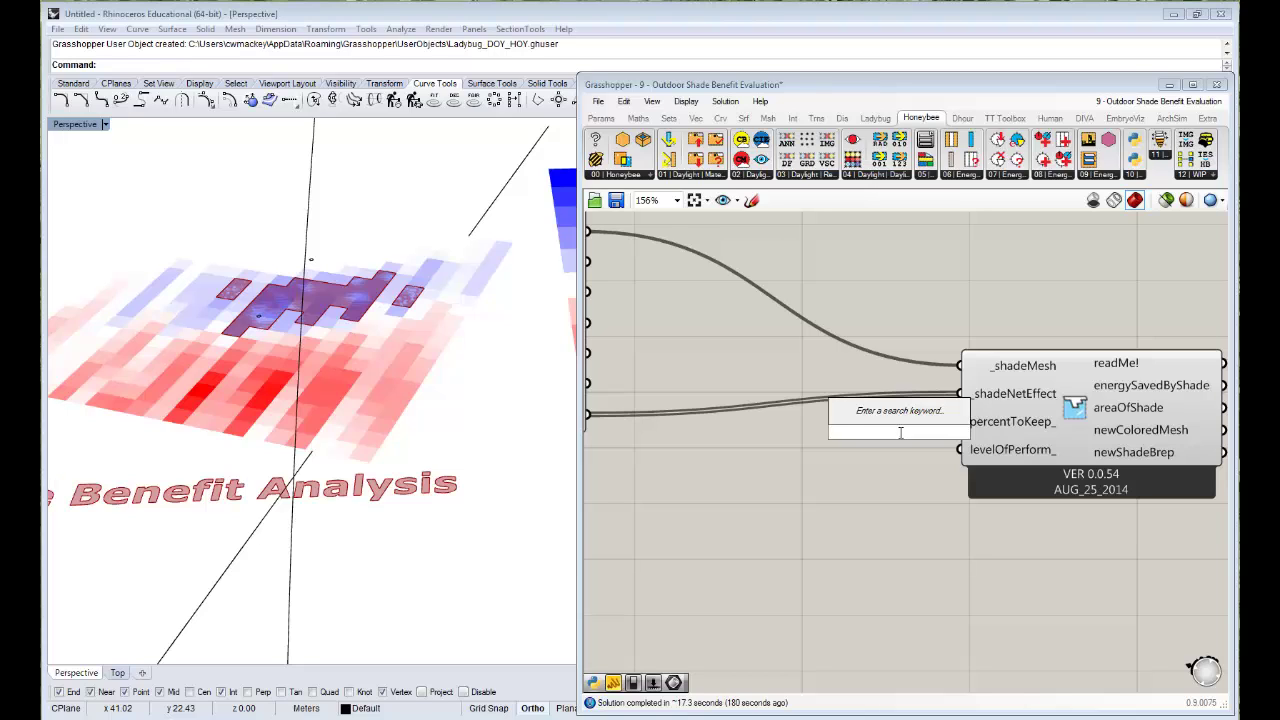
{"action": "left_click", "coordinate": [975, 545]}
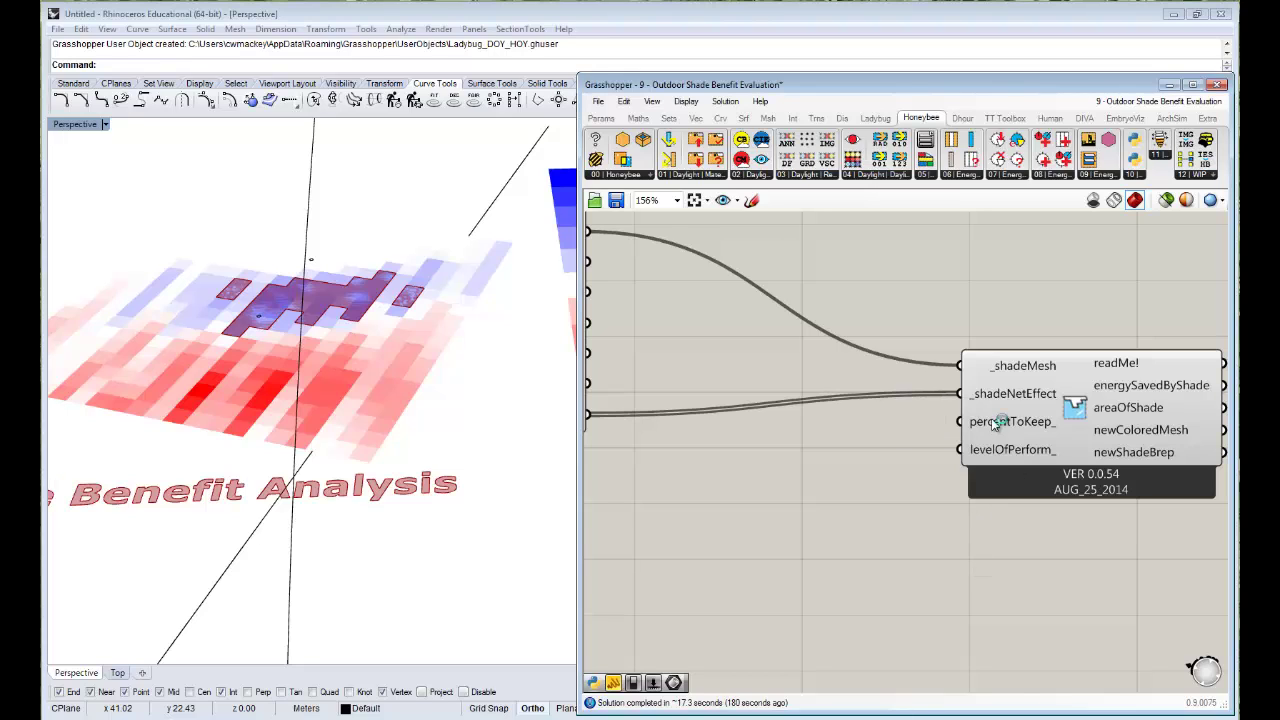
{"action": "mouse_move", "coordinate": [993, 424]}
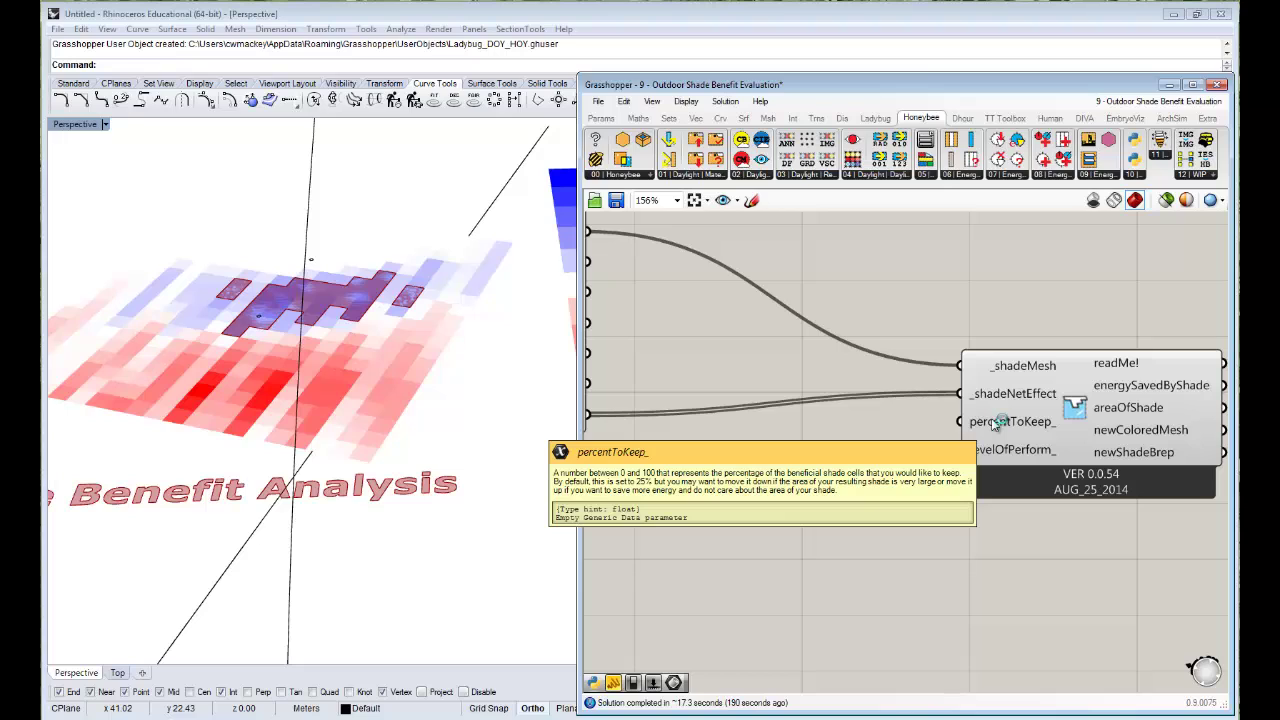
{"action": "double_click", "coordinate": [855, 426]}
{"action": "type", "text": "50"}
{"action": "key", "text": "Return"}
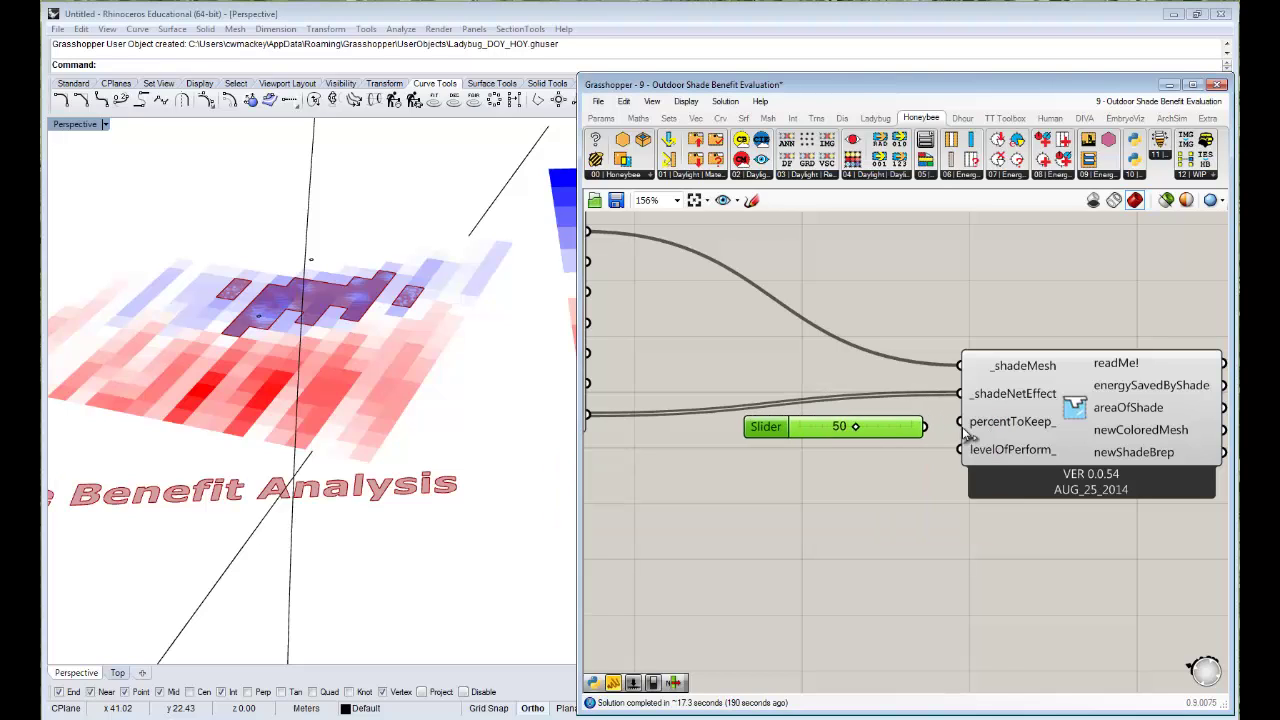
{"action": "left_click_drag", "start_coordinate": [925, 427], "coordinate": [960, 421]}
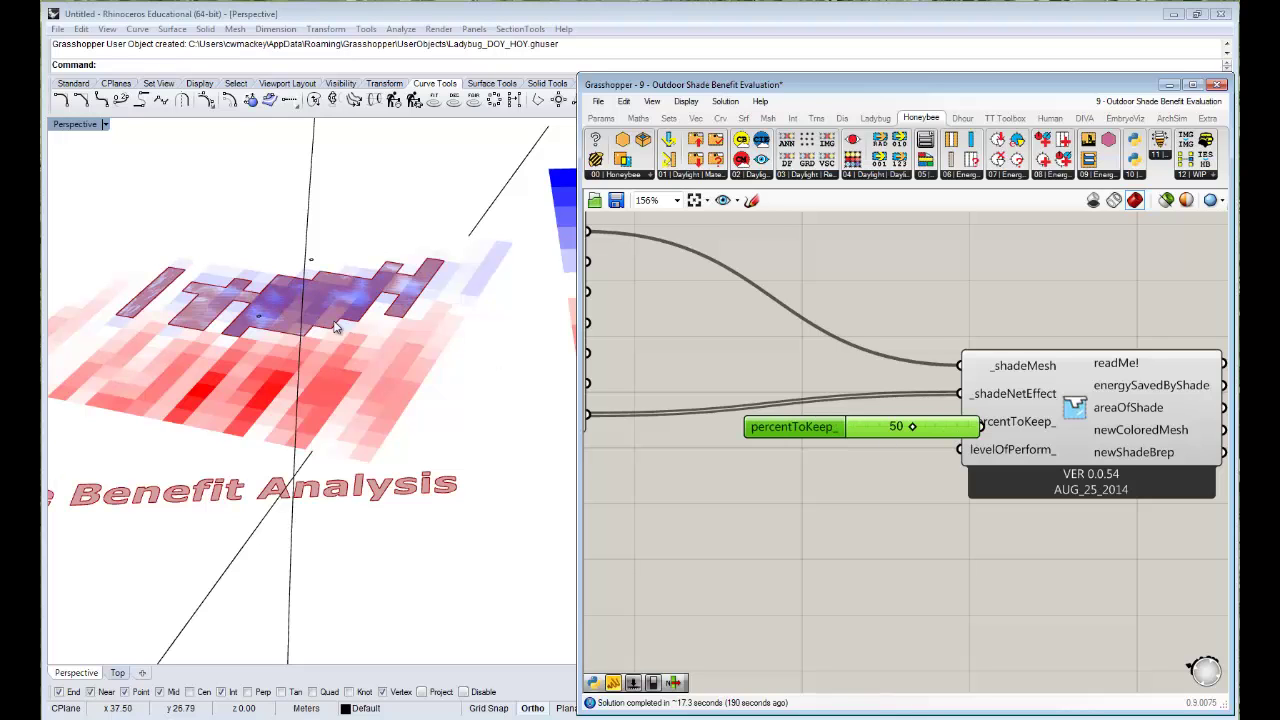
Move the percentToKeep_ slider clear of the Optimal Shade Creator and set its value to 79.
{"action": "scroll", "coordinate": [360, 388], "scroll_direction": "up", "scroll_amount": 2}
{"action": "scroll", "coordinate": [360, 388], "scroll_direction": "up", "scroll_amount": 1}
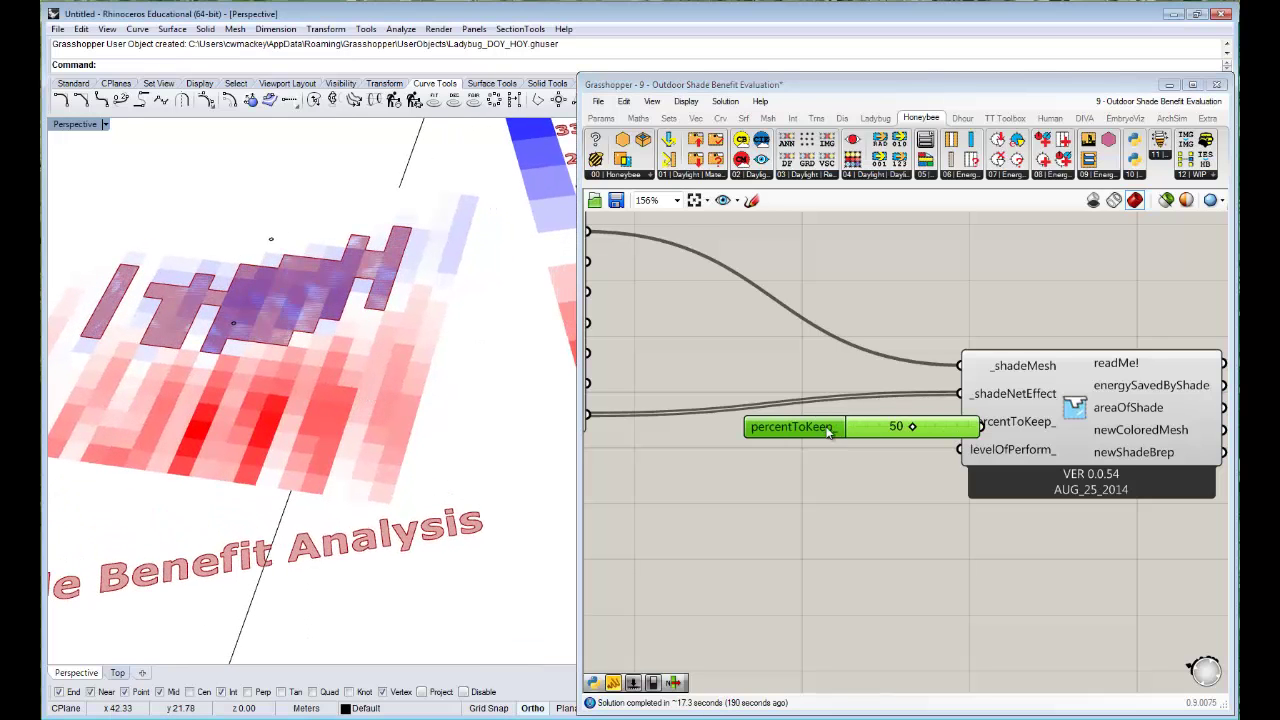
{"action": "left_click_drag", "start_coordinate": [824, 431], "coordinate": [887, 427]}
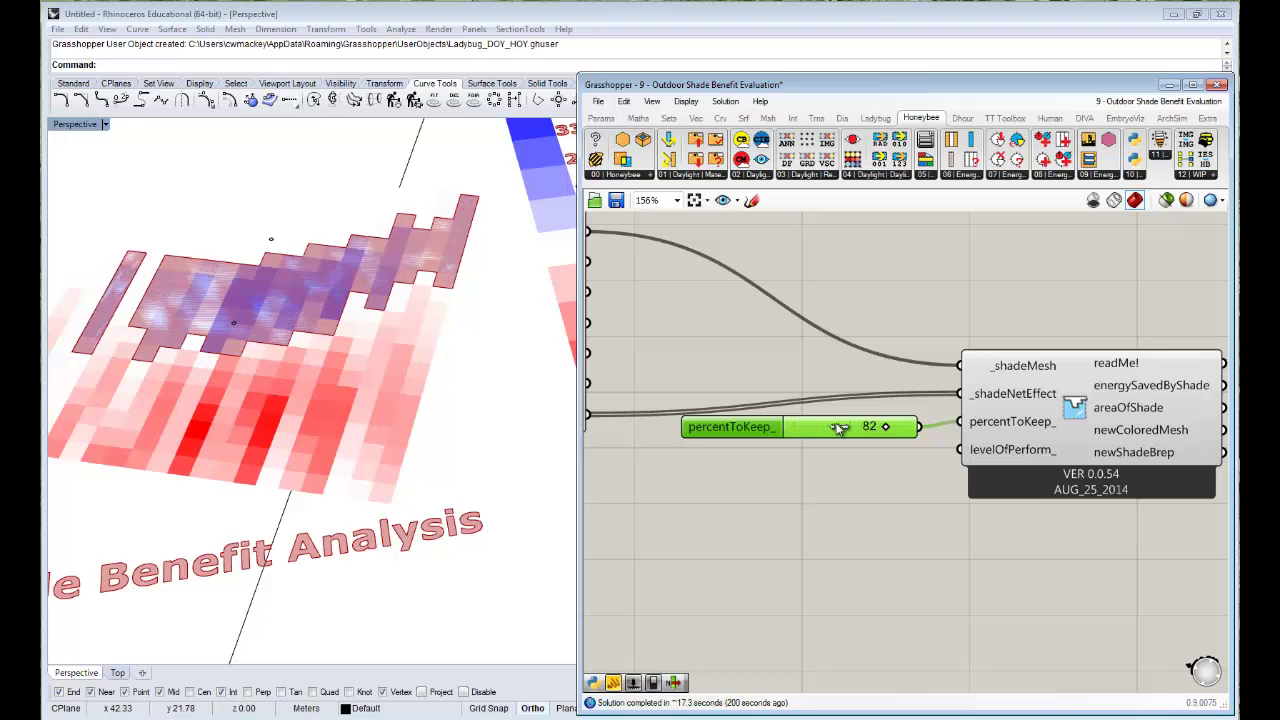
{"action": "right_click_drag", "start_coordinate": [147, 340], "coordinate": [354, 434]}
{"action": "mouse_move", "coordinate": [889, 431]}
{"action": "left_mouse_down"}
{"action": "mouse_move", "coordinate": [868, 432]}
{"action": "mouse_move", "coordinate": [884, 436]}
{"action": "left_mouse_up"}
{"action": "mouse_move", "coordinate": [400, 434]}
{"action": "right_mouse_down"}
{"action": "mouse_move", "coordinate": [408, 360]}
{"action": "mouse_move", "coordinate": [416, 382]}
{"action": "mouse_move", "coordinate": [343, 443]}
{"action": "mouse_move", "coordinate": [484, 500]}
{"action": "mouse_move", "coordinate": [355, 428]}
{"action": "mouse_move", "coordinate": [389, 411]}
{"action": "mouse_move", "coordinate": [383, 423]}
{"action": "mouse_move", "coordinate": [349, 366]}
{"action": "mouse_move", "coordinate": [400, 354]}
{"action": "mouse_move", "coordinate": [294, 363]}
{"action": "mouse_move", "coordinate": [386, 371]}
{"action": "mouse_move", "coordinate": [480, 446]}
{"action": "mouse_move", "coordinate": [447, 410]}
{"action": "mouse_move", "coordinate": [320, 406]}
{"action": "mouse_move", "coordinate": [460, 420]}
{"action": "mouse_move", "coordinate": [458, 432]}
{"action": "mouse_move", "coordinate": [385, 425]}
{"action": "mouse_move", "coordinate": [363, 406]}
{"action": "mouse_move", "coordinate": [424, 440]}
{"action": "right_mouse_up"}
Examine the generated shade outline against the sun path dome, the seated person and the colored mesh from several angles.
{"action": "scroll", "coordinate": [350, 406], "scroll_direction": "down", "scroll_amount": 12}
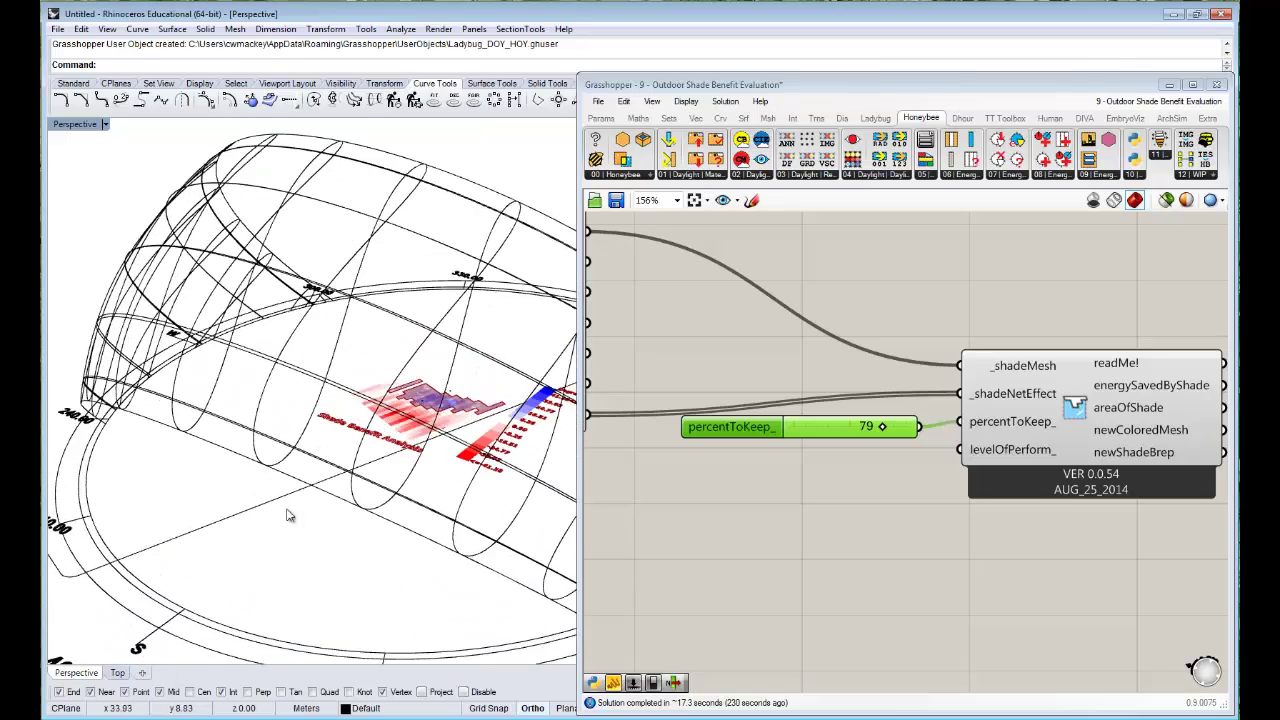
{"action": "right_click_drag", "start_coordinate": [265, 511], "coordinate": [380, 457]}
{"action": "scroll", "coordinate": [446, 400], "scroll_direction": "up", "scroll_amount": 8}
{"action": "scroll", "coordinate": [478, 320], "scroll_direction": "up", "scroll_amount": 8}
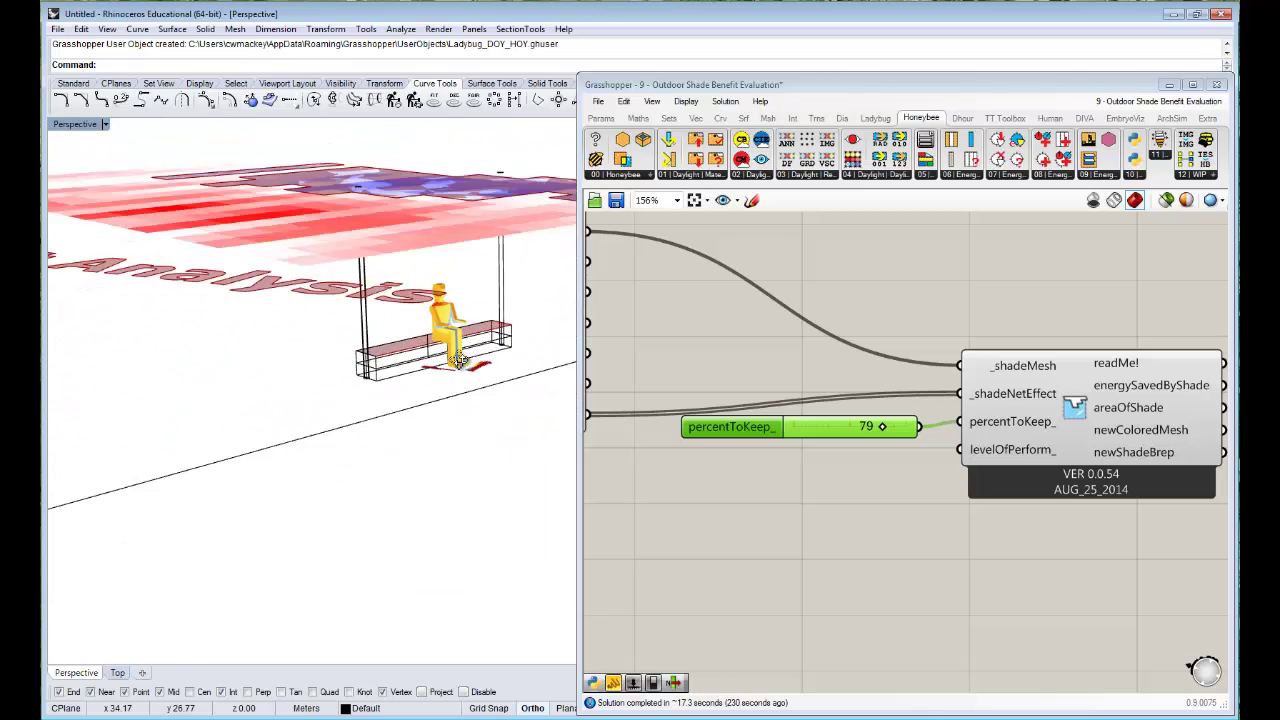
{"action": "right_click_drag", "start_coordinate": [358, 391], "coordinate": [400, 303], "text": "shift"}
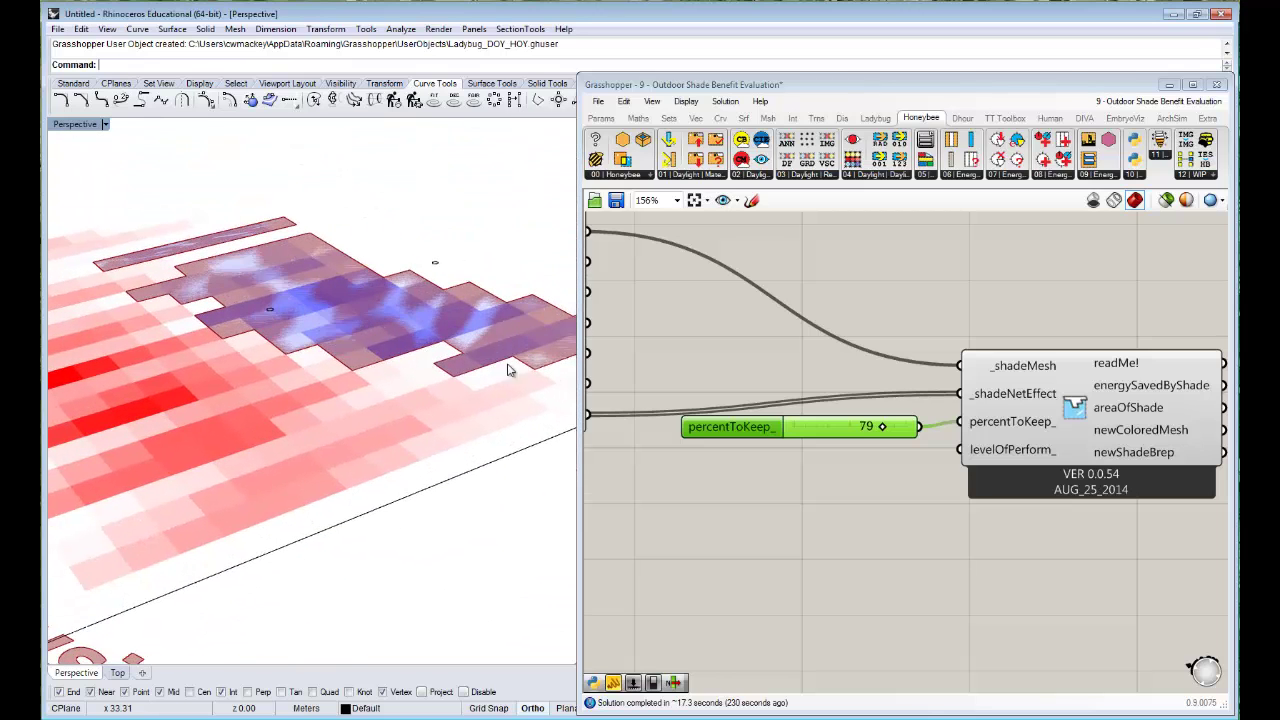
{"action": "scroll", "coordinate": [485, 440], "scroll_direction": "up", "scroll_amount": 3}
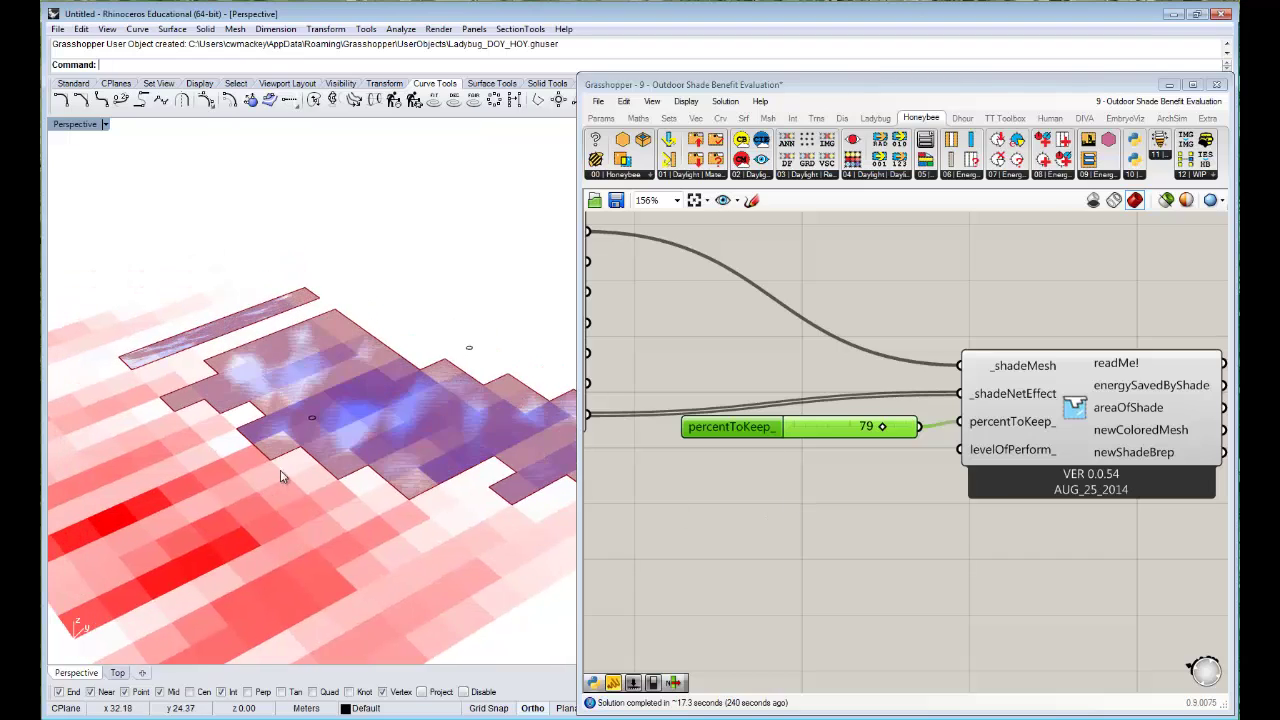
{"action": "right_click_drag", "start_coordinate": [282, 473], "coordinate": [286, 420], "text": "shift"}
{"action": "scroll", "coordinate": [282, 408], "scroll_direction": "down", "scroll_amount": 8}
{"action": "right_click_drag", "start_coordinate": [375, 468], "coordinate": [150, 362]}
Turn off the preview of the Preview component in the Visualize the Sunpath group.
{"action": "right_click_drag", "start_coordinate": [712, 334], "coordinate": [854, 381]}
{"action": "scroll", "coordinate": [857, 378], "scroll_direction": "down", "scroll_amount": 7}
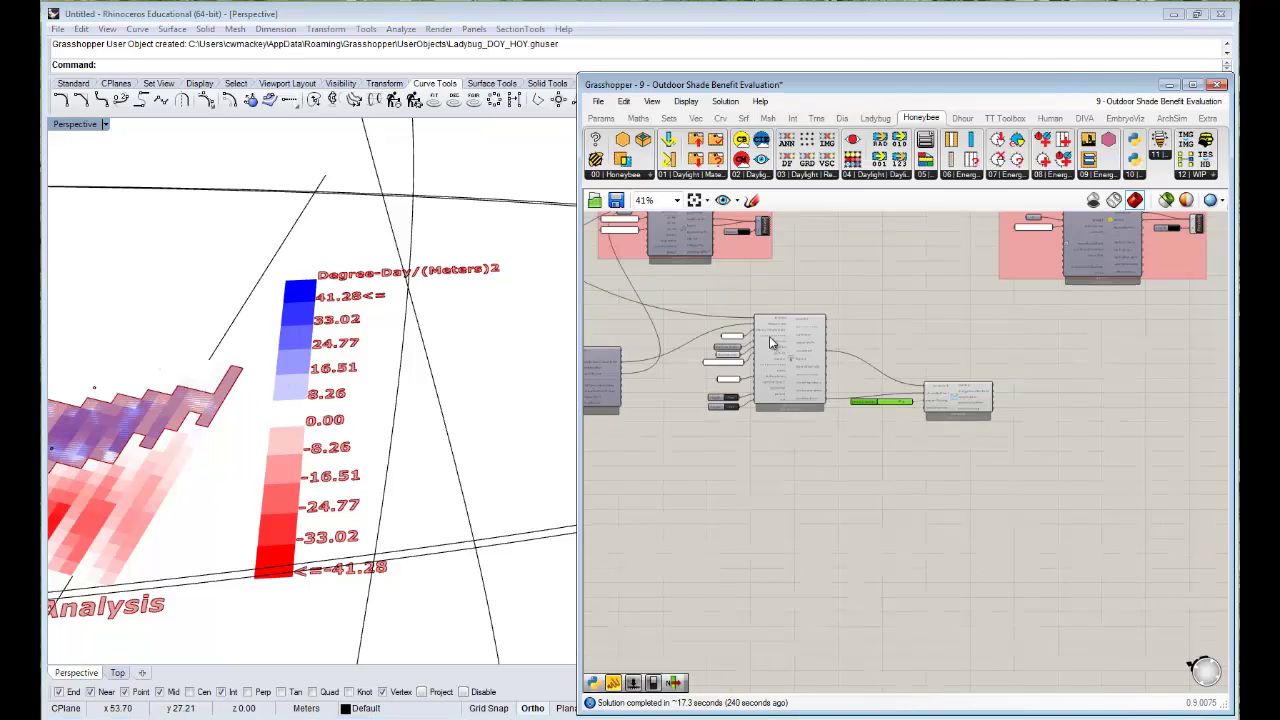
{"action": "right_click_drag", "start_coordinate": [1072, 257], "coordinate": [914, 359]}
{"action": "left_click", "coordinate": [1040, 325]}
{"action": "right_click", "coordinate": [1074, 328]}
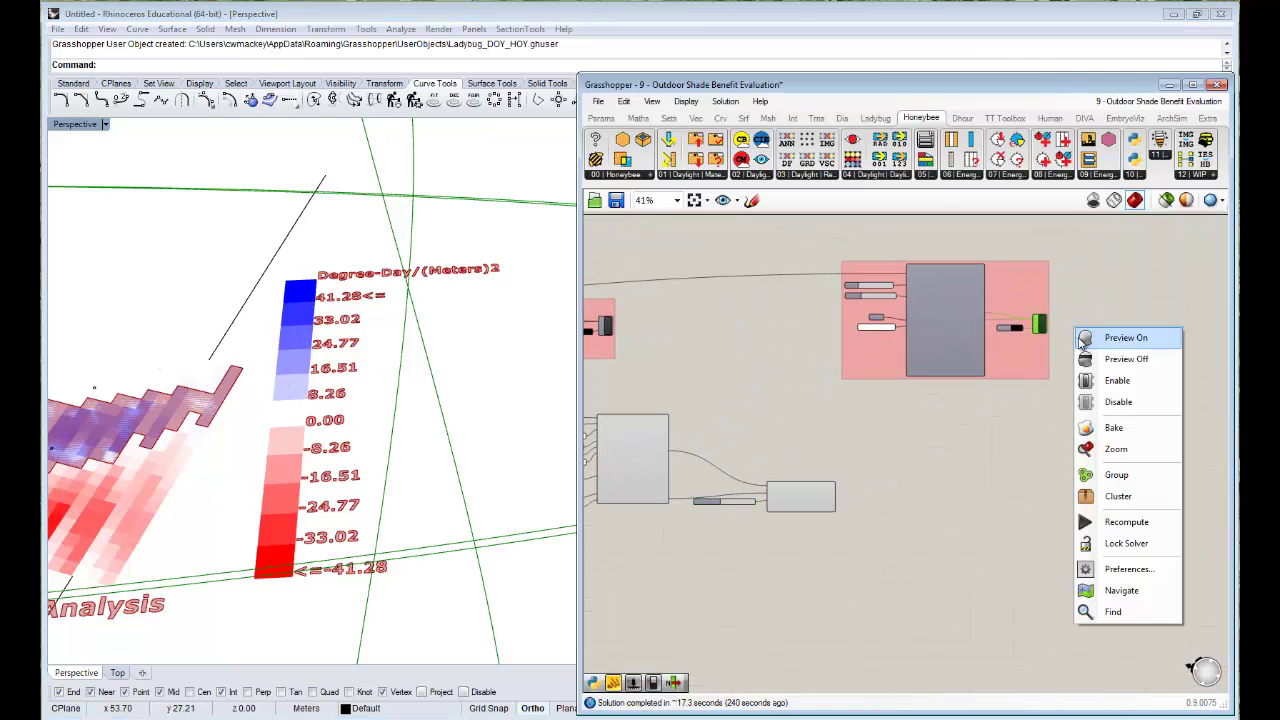
{"action": "left_click", "coordinate": [1113, 360]}
{"action": "right_click_drag", "start_coordinate": [352, 408], "coordinate": [382, 260]}
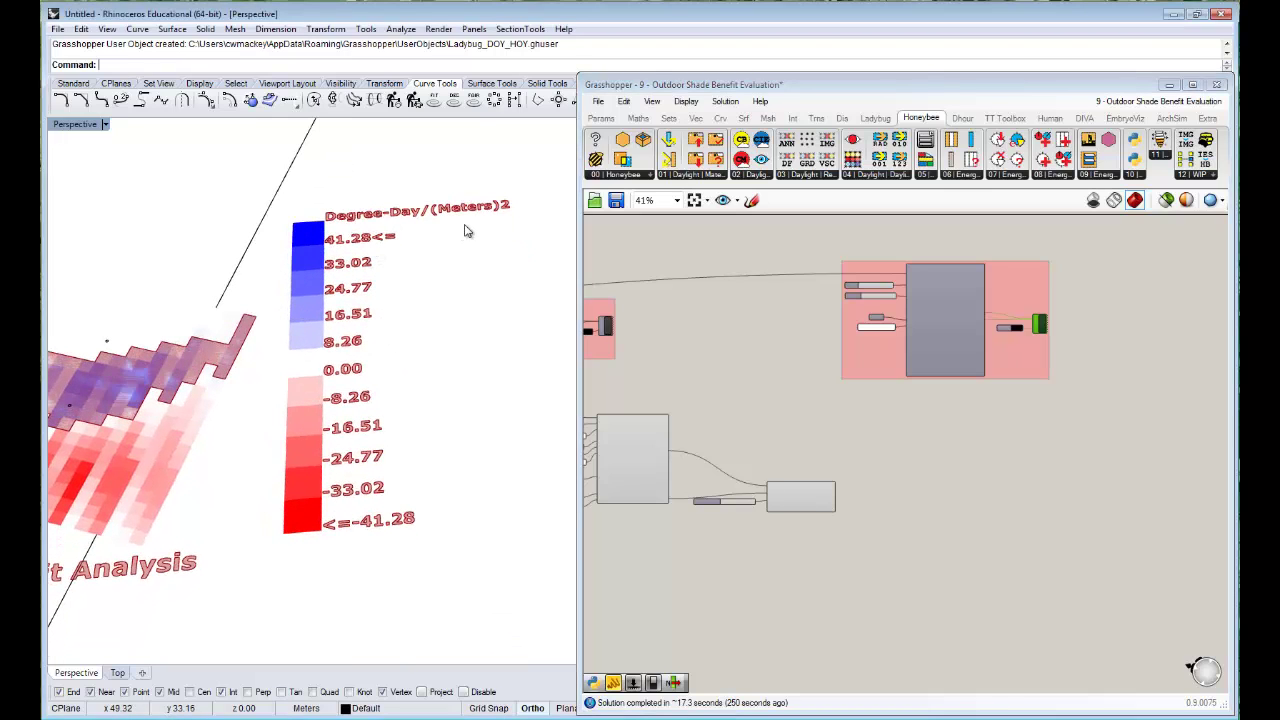
Examine the evaluator's balanceTemperature_ input and compare the shade benefit mesh with its degree-day legend.
{"action": "scroll", "coordinate": [760, 455], "scroll_direction": "up", "scroll_amount": 5}
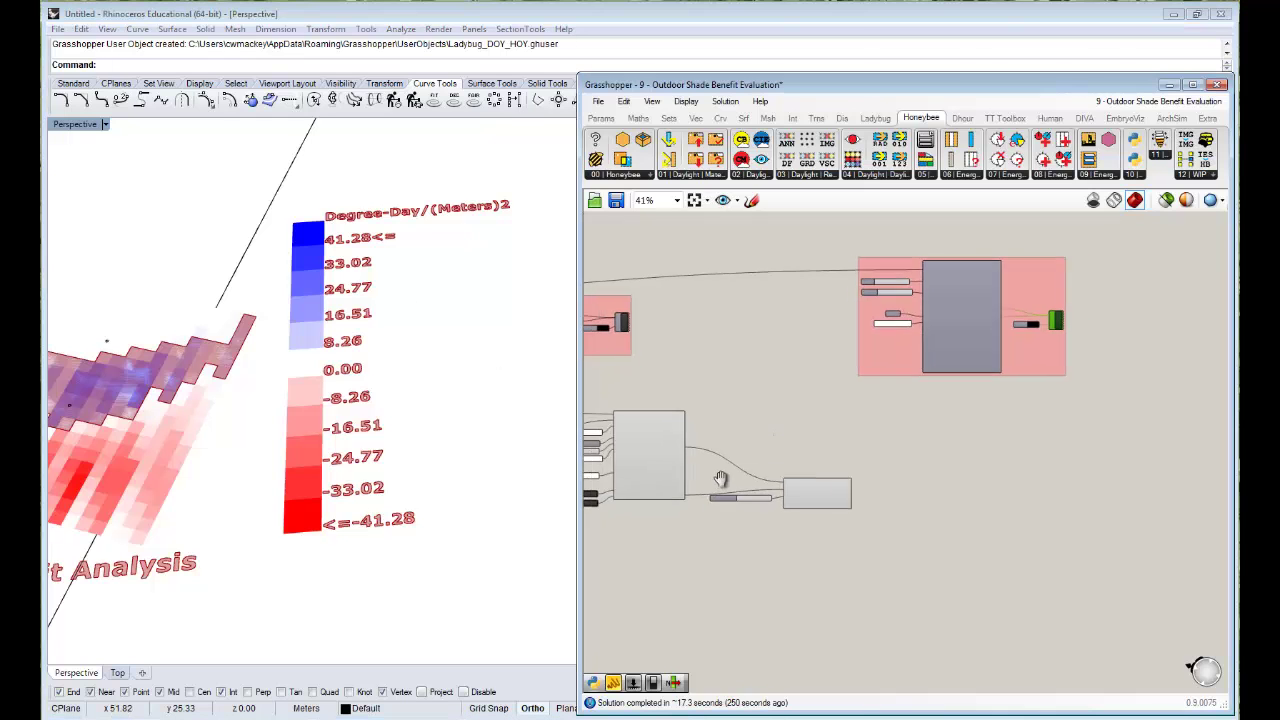
{"action": "scroll", "coordinate": [714, 424], "scroll_direction": "up", "scroll_amount": 2}
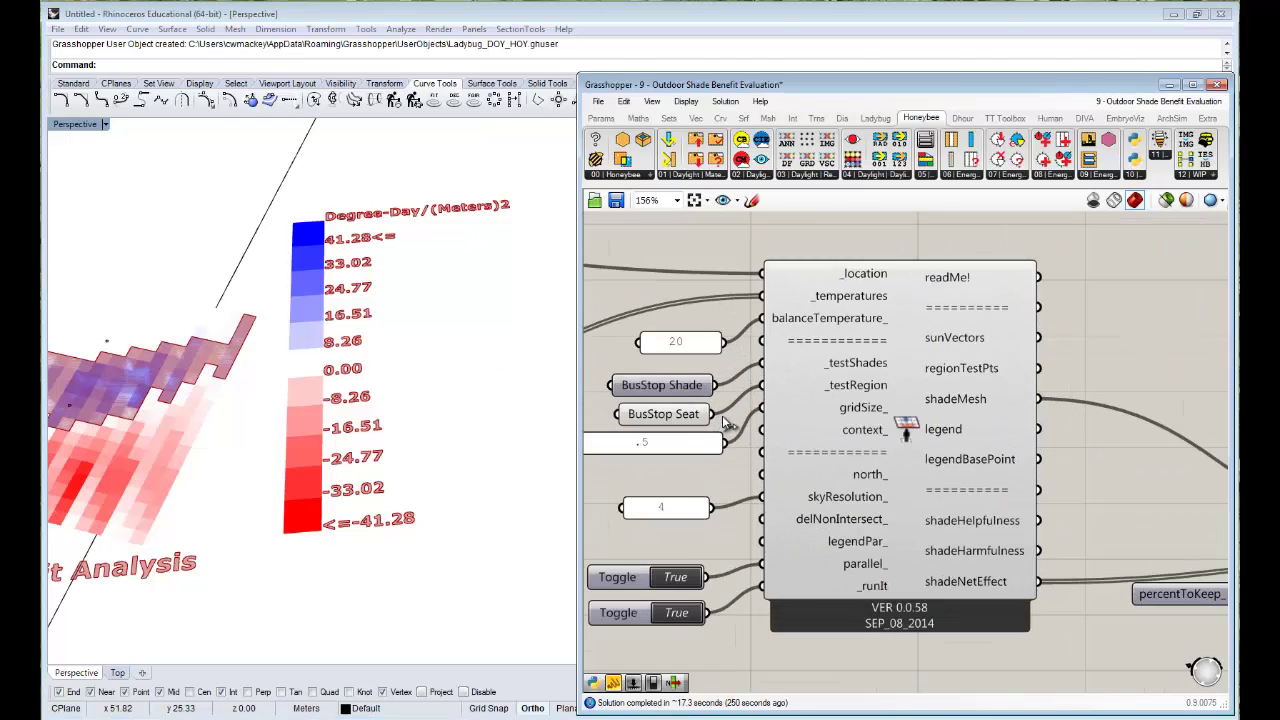
{"action": "right_click_drag", "start_coordinate": [726, 422], "coordinate": [776, 412]}
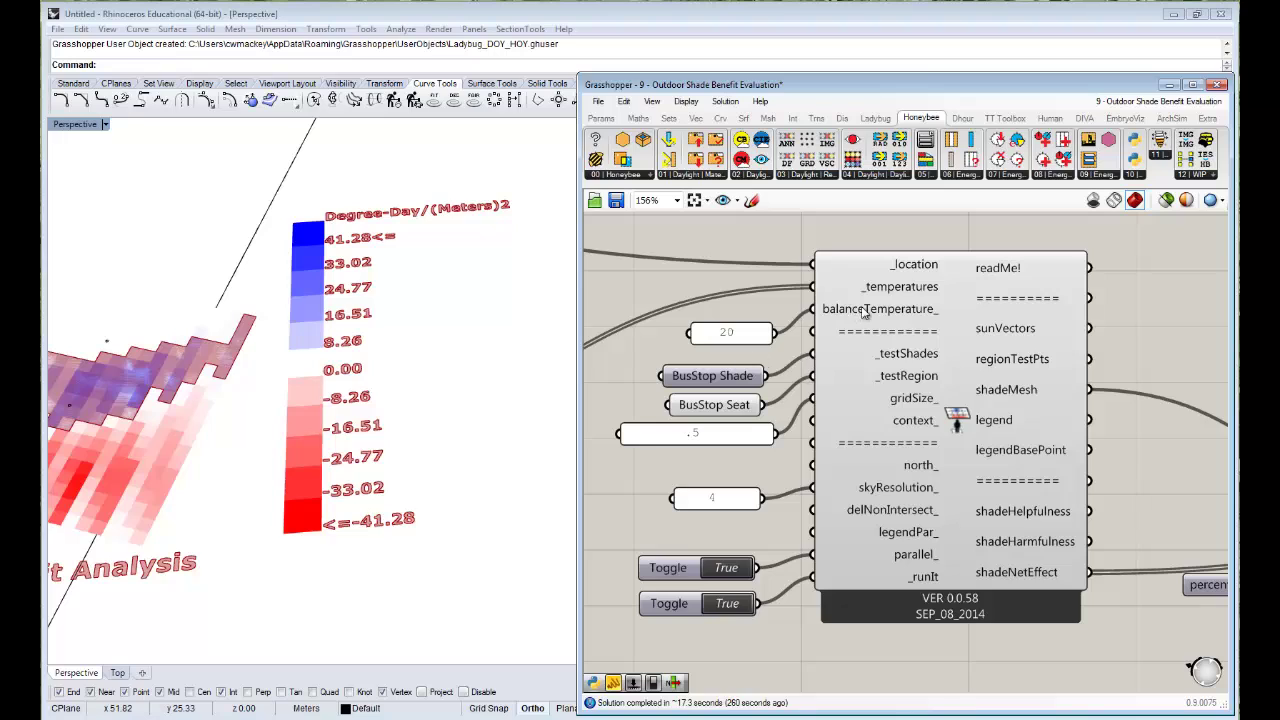
{"action": "mouse_move", "coordinate": [838, 314]}
{"action": "right_click_drag", "start_coordinate": [340, 493], "coordinate": [197, 424], "text": "shift"}
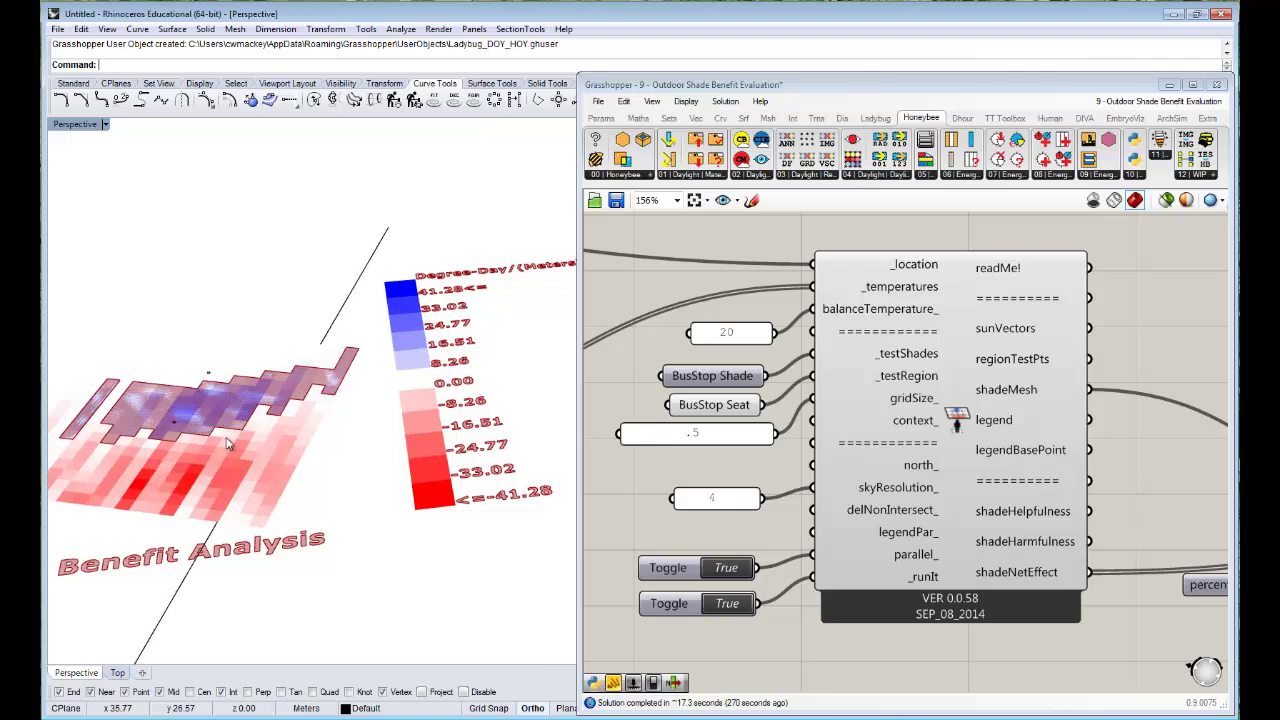
{"action": "right_click_drag", "start_coordinate": [214, 467], "coordinate": [415, 545]}
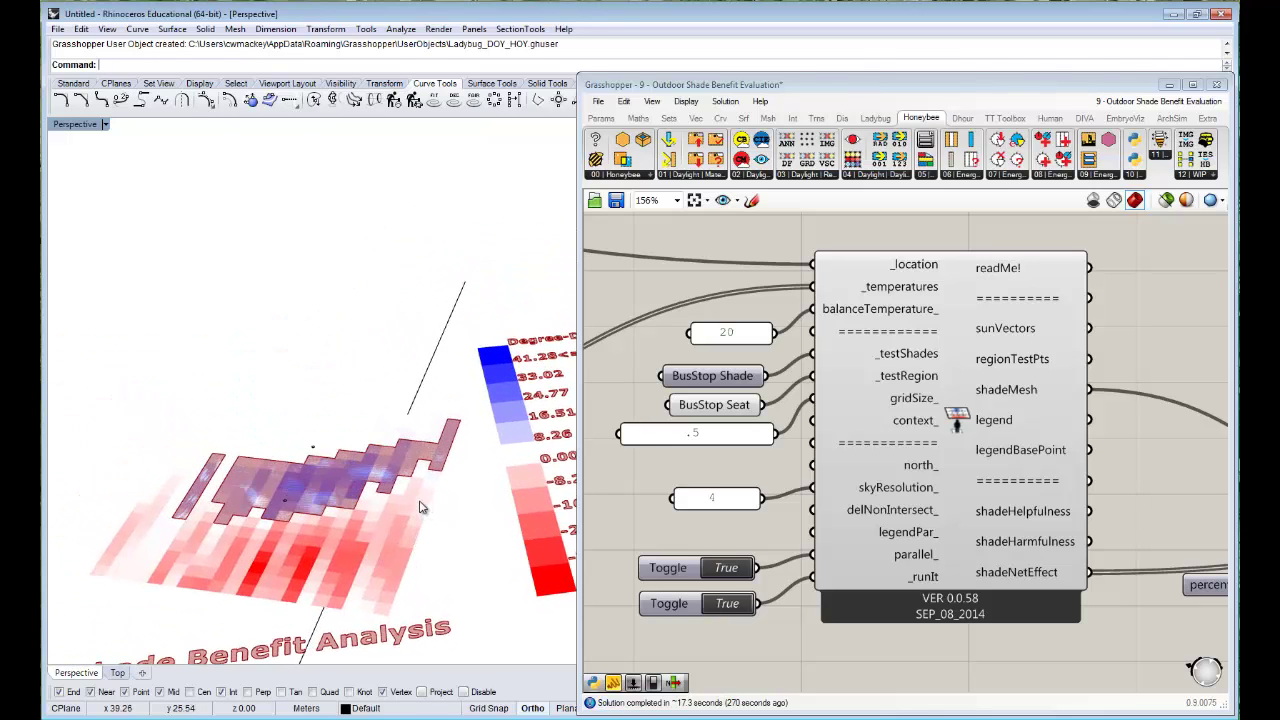
{"action": "right_click_drag", "start_coordinate": [414, 588], "coordinate": [306, 432]}
{"action": "scroll", "coordinate": [312, 468], "scroll_direction": "up", "scroll_amount": 5}
{"action": "scroll", "coordinate": [312, 464], "scroll_direction": "up", "scroll_amount": 3}
{"action": "scroll", "coordinate": [294, 514], "scroll_direction": "down", "scroll_amount": 5}
{"action": "scroll", "coordinate": [294, 514], "scroll_direction": "down", "scroll_amount": 2}
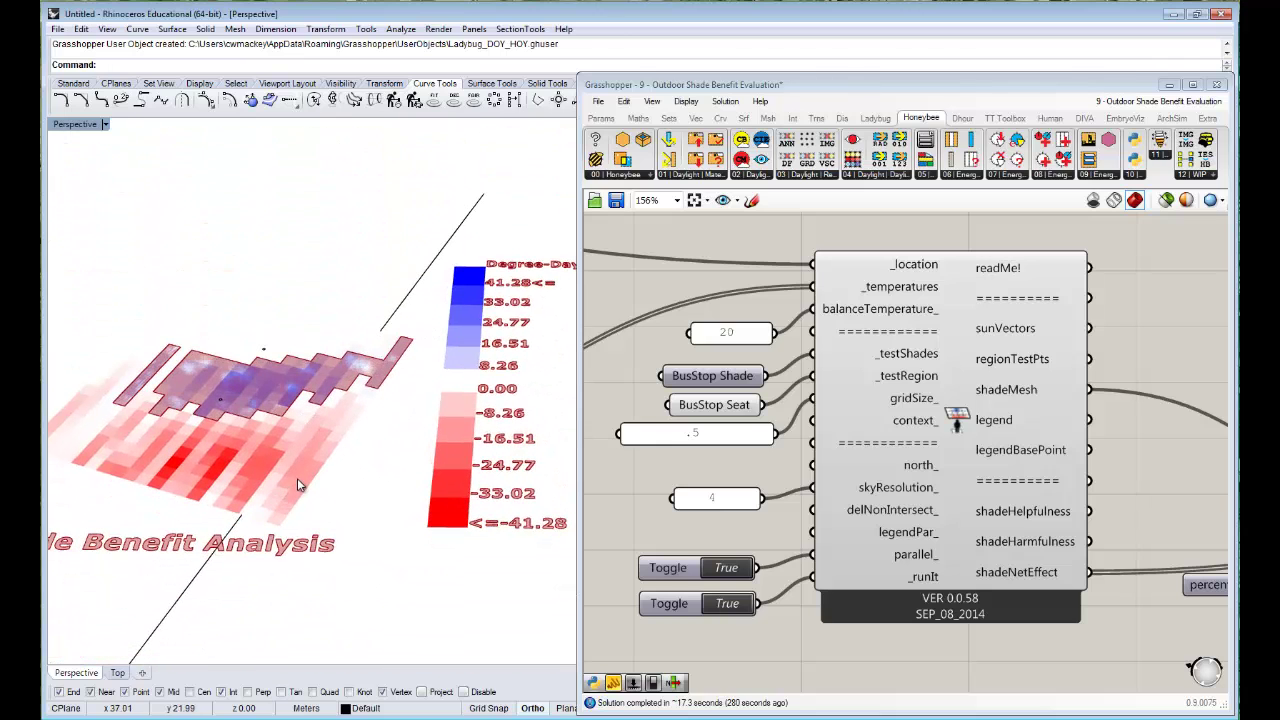
{"action": "right_click_drag", "start_coordinate": [297, 478], "coordinate": [314, 464]}
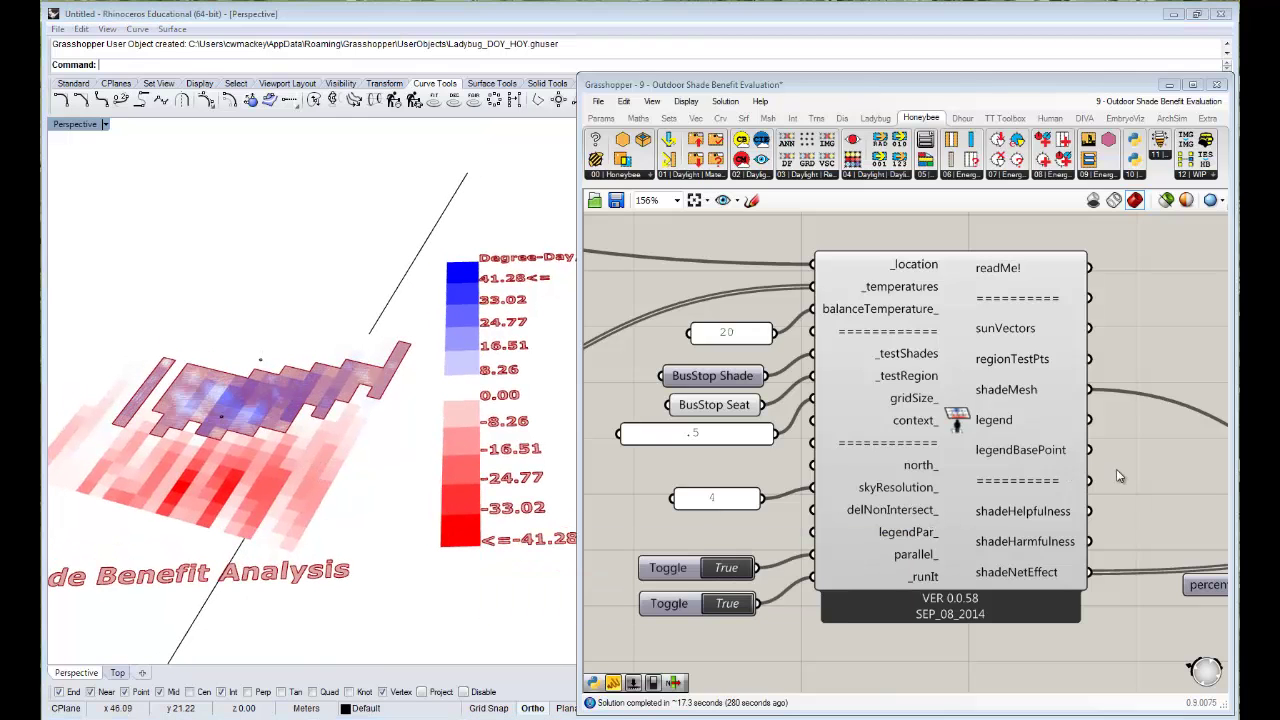
Check the descriptions of the percentToKeep_ and levelOfPerform_ inputs, and delete the percentToKeep_ slider.
{"action": "right_click_drag", "start_coordinate": [1116, 469], "coordinate": [824, 434]}
{"action": "right_click_drag", "start_coordinate": [1031, 451], "coordinate": [755, 349]}
{"action": "right_click_drag", "start_coordinate": [901, 415], "coordinate": [833, 391]}
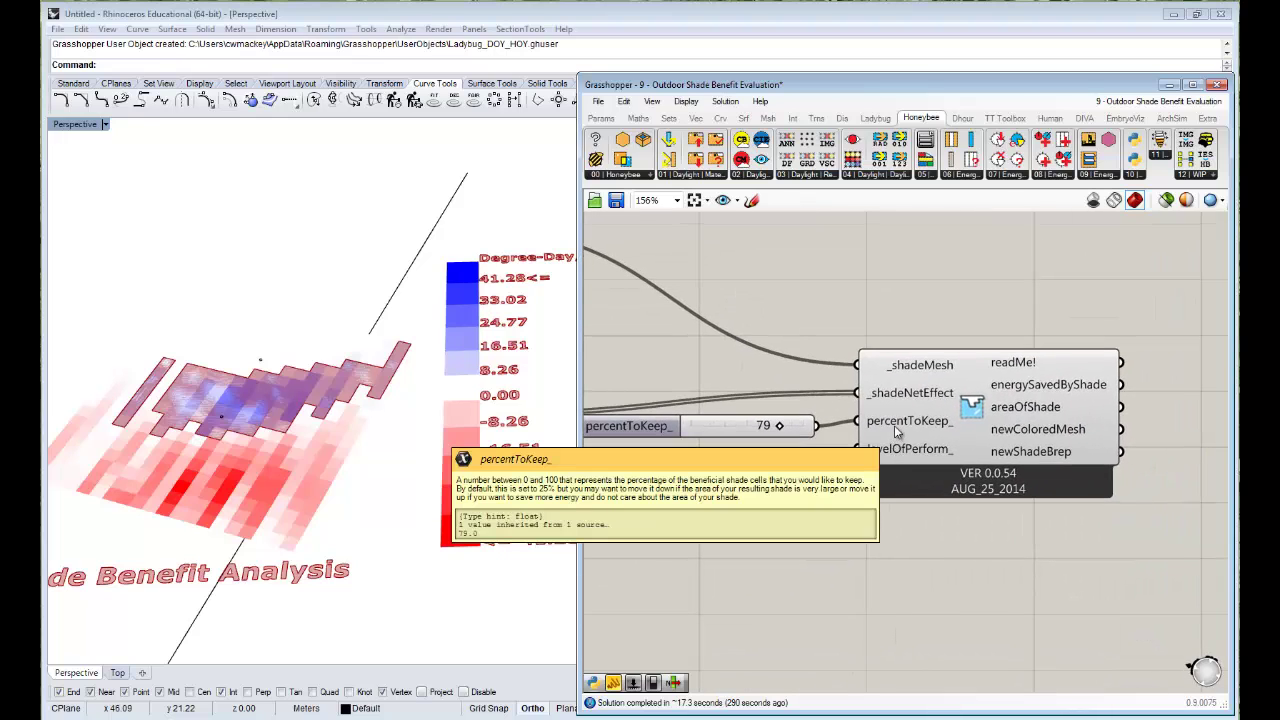
{"action": "mouse_move", "coordinate": [900, 456]}
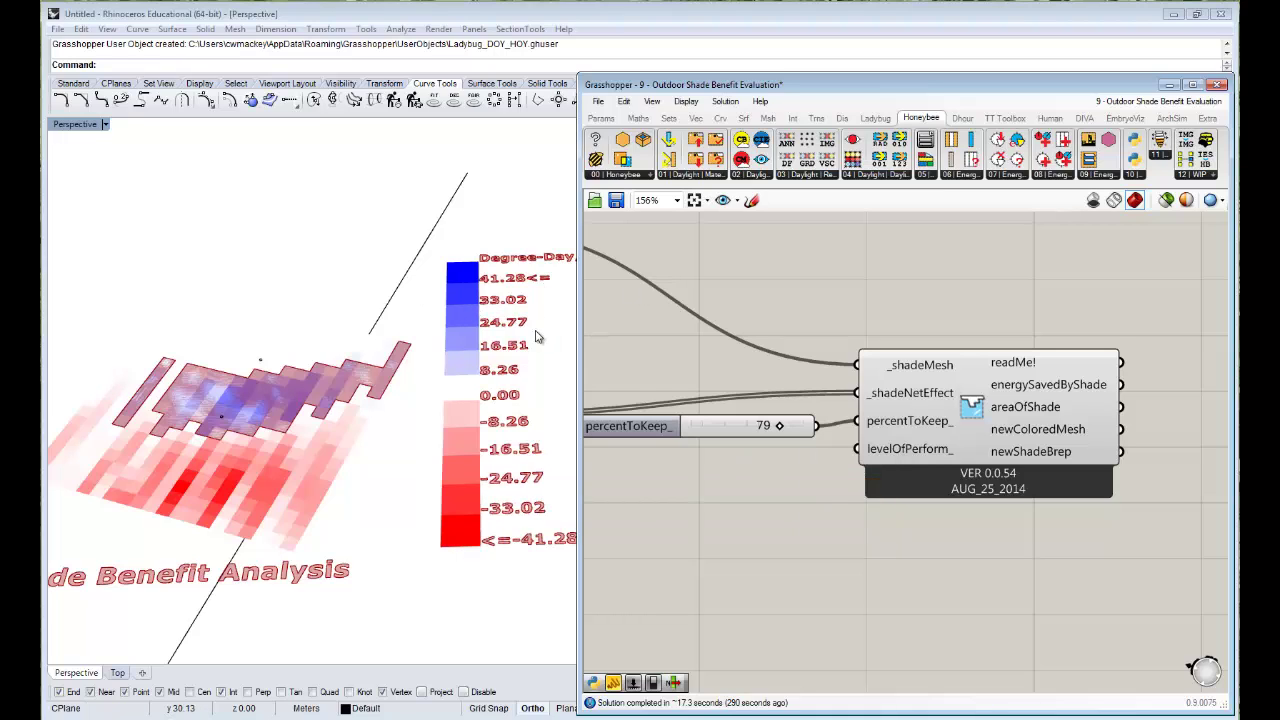
{"action": "right_click_drag", "start_coordinate": [515, 309], "coordinate": [406, 317], "text": "shift"}
{"action": "right_click_drag", "start_coordinate": [762, 429], "coordinate": [771, 431]}
{"action": "left_click", "coordinate": [766, 425]}
{"action": "key", "text": "Delete"}
Add a number slider set to 15 and connect it to the Optimal Shade Creator's levelOfPerform_ input.
{"action": "double_click", "coordinate": [768, 438]}
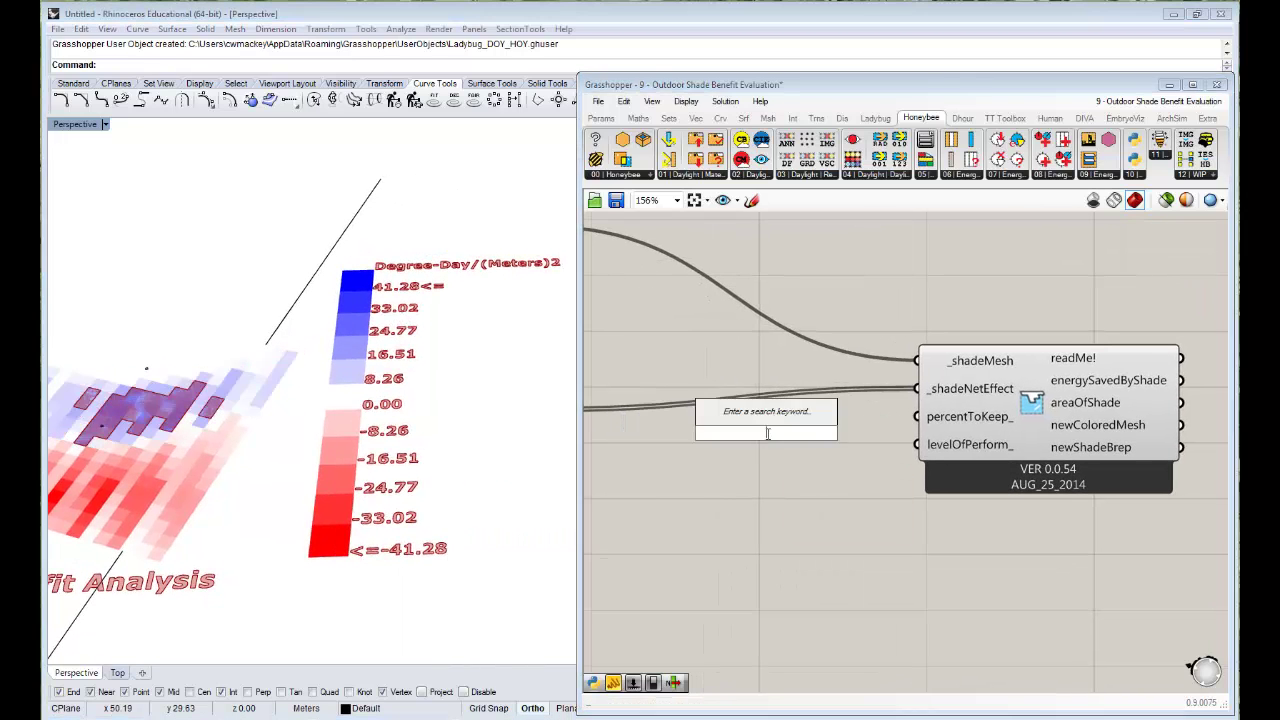
{"action": "type", "text": "15"}
{"action": "key", "text": "Return"}
{"action": "left_click_drag", "start_coordinate": [795, 438], "coordinate": [915, 456]}
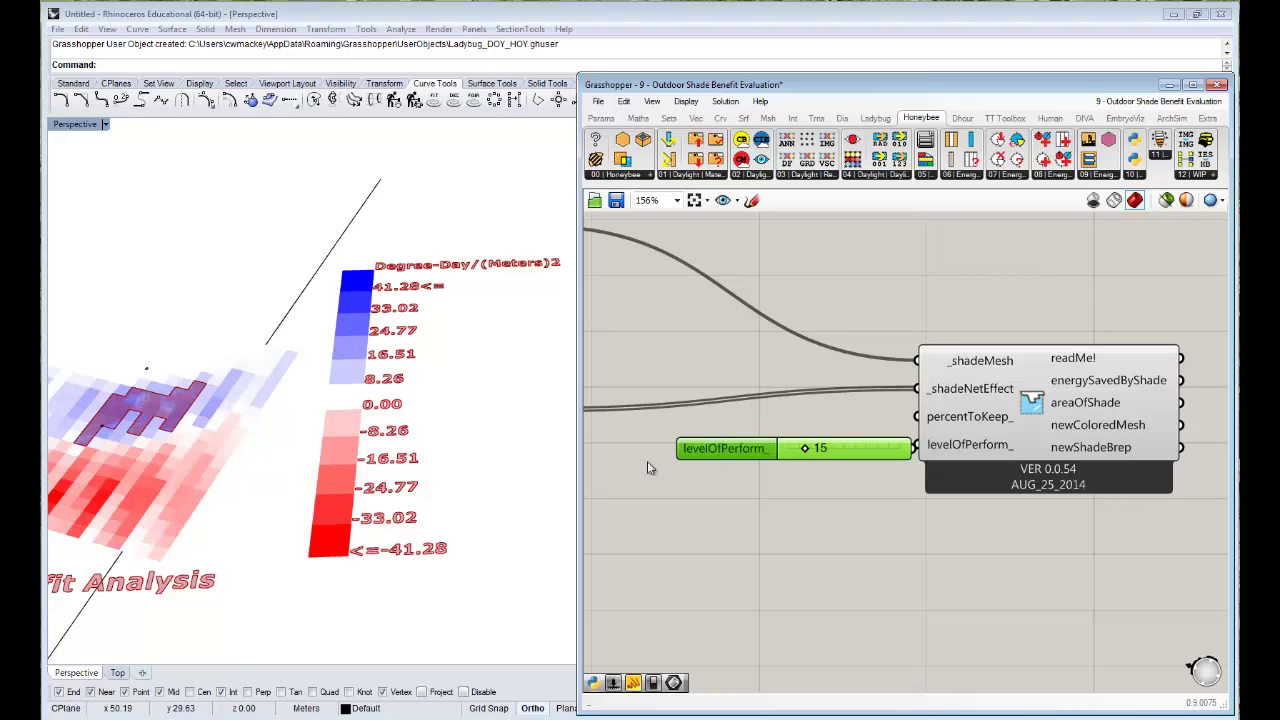
Lower the levelOfPerform_ slider to 2 and deselect it.
{"action": "right_click_drag", "start_coordinate": [236, 402], "coordinate": [315, 386], "text": "shift"}
{"action": "mouse_move", "coordinate": [803, 449]}
{"action": "left_mouse_down"}
{"action": "mouse_move", "coordinate": [818, 449]}
{"action": "mouse_move", "coordinate": [792, 451]}
{"action": "left_mouse_up"}
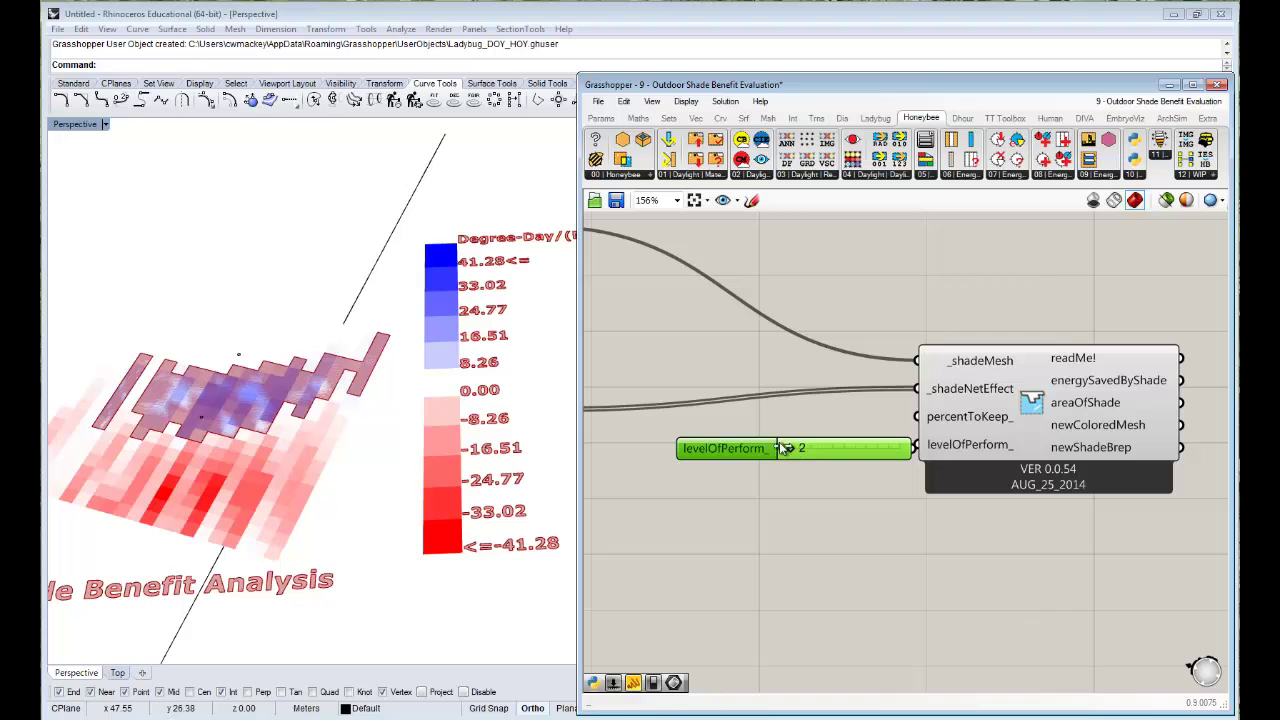
{"action": "right_click_drag", "start_coordinate": [637, 440], "coordinate": [1010, 466]}
{"action": "right_click_drag", "start_coordinate": [840, 382], "coordinate": [873, 395]}
{"action": "scroll", "coordinate": [962, 422], "scroll_direction": "down", "scroll_amount": 2}
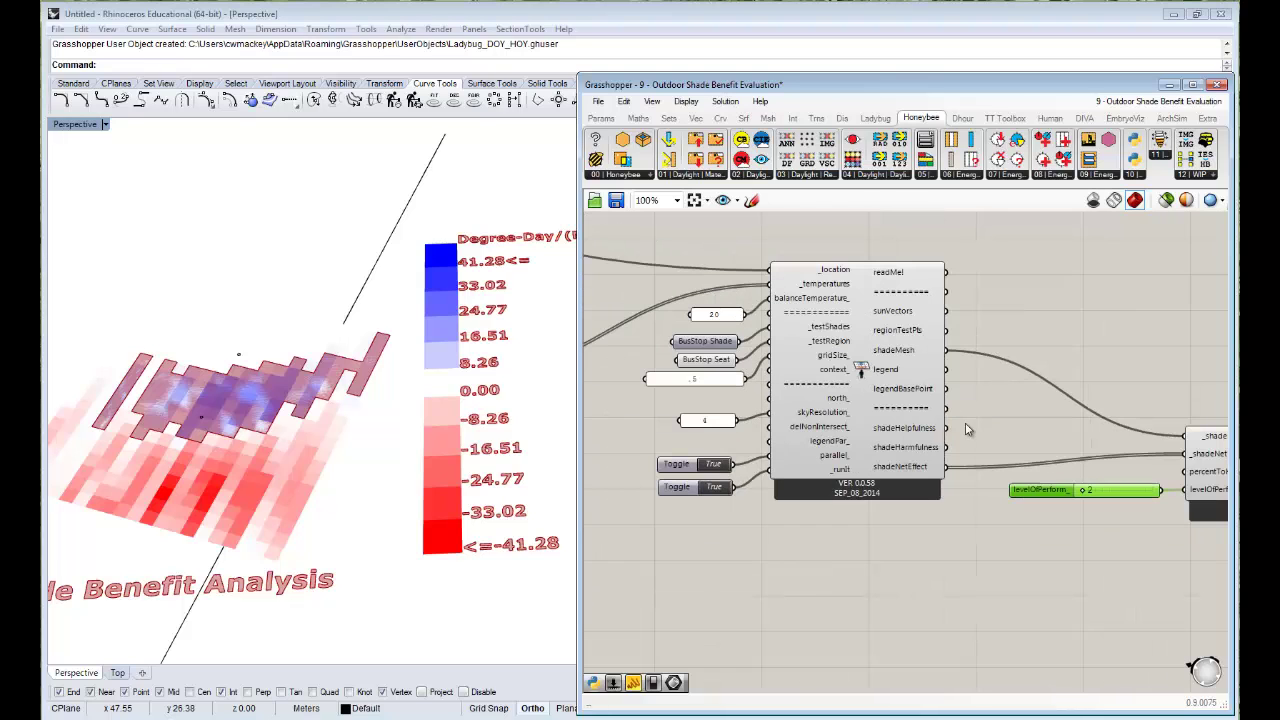
{"action": "right_click_drag", "start_coordinate": [982, 516], "coordinate": [988, 534]}
{"action": "left_click", "coordinate": [960, 556]}
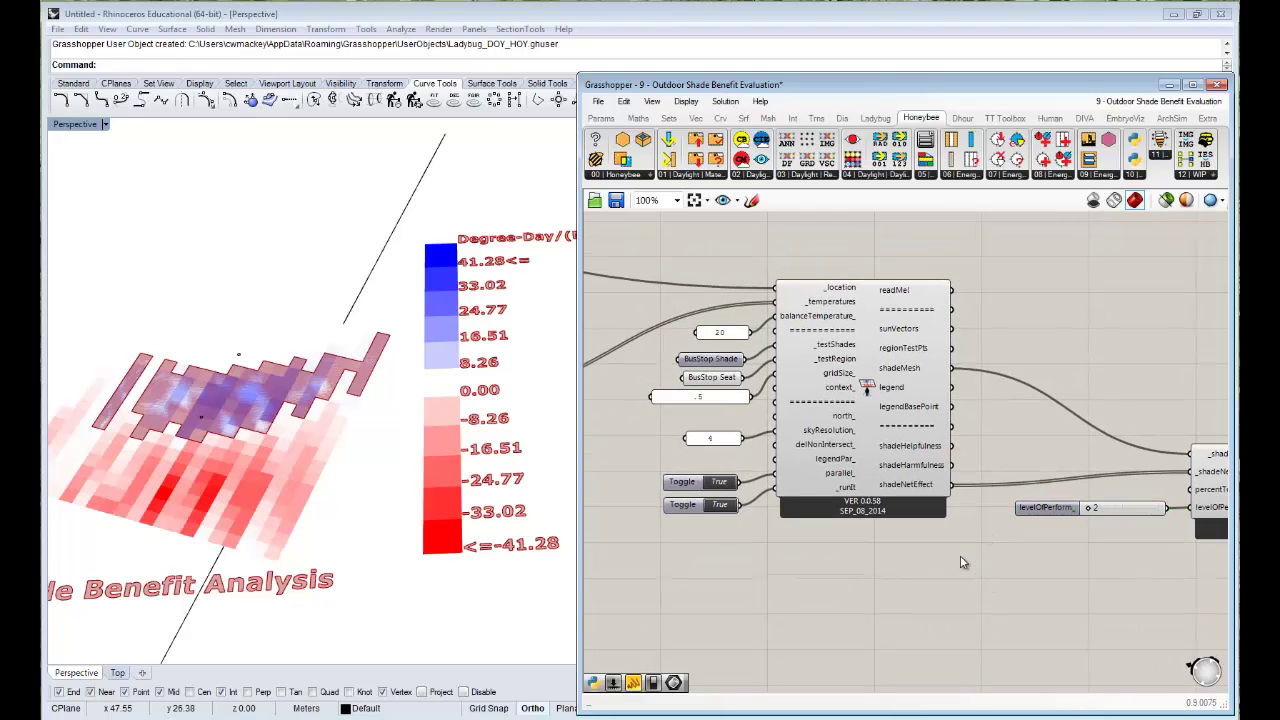